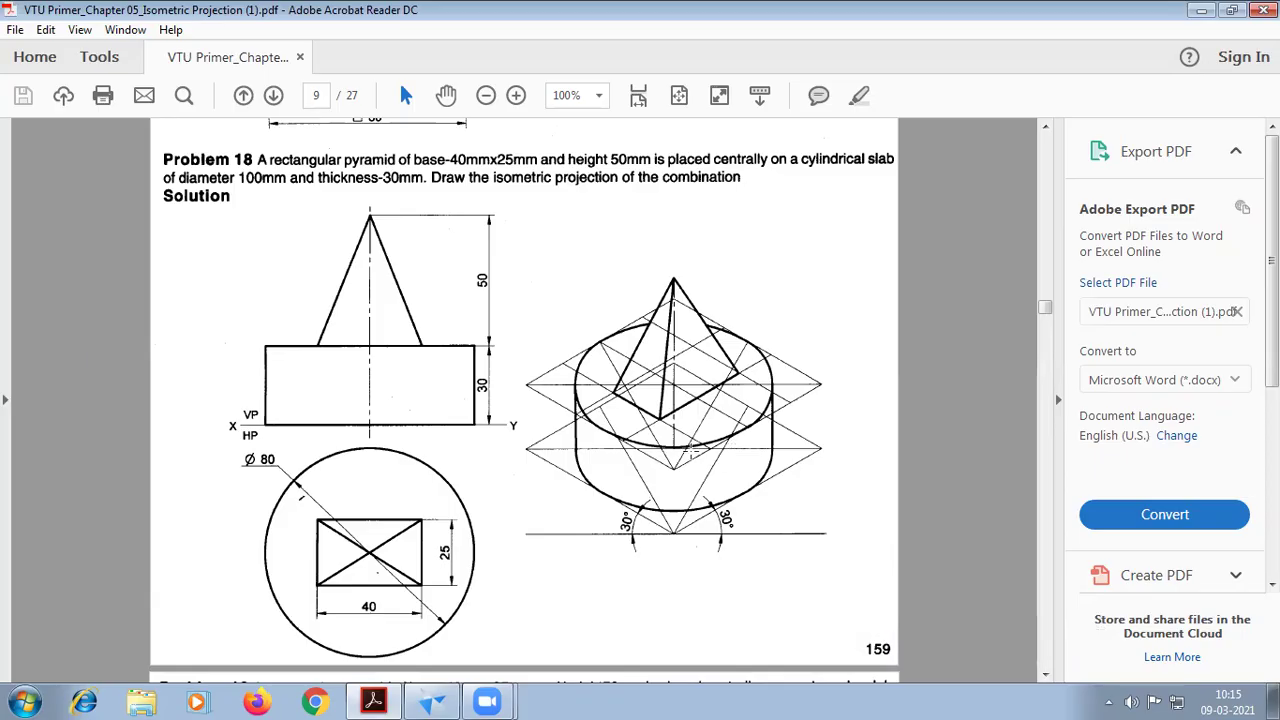
- In the Solid Edge draft, start the Line tool with a thin line width
{"action": "left_click", "coordinate": [440, 700]}
{"action": "left_click", "coordinate": [135, 36]}
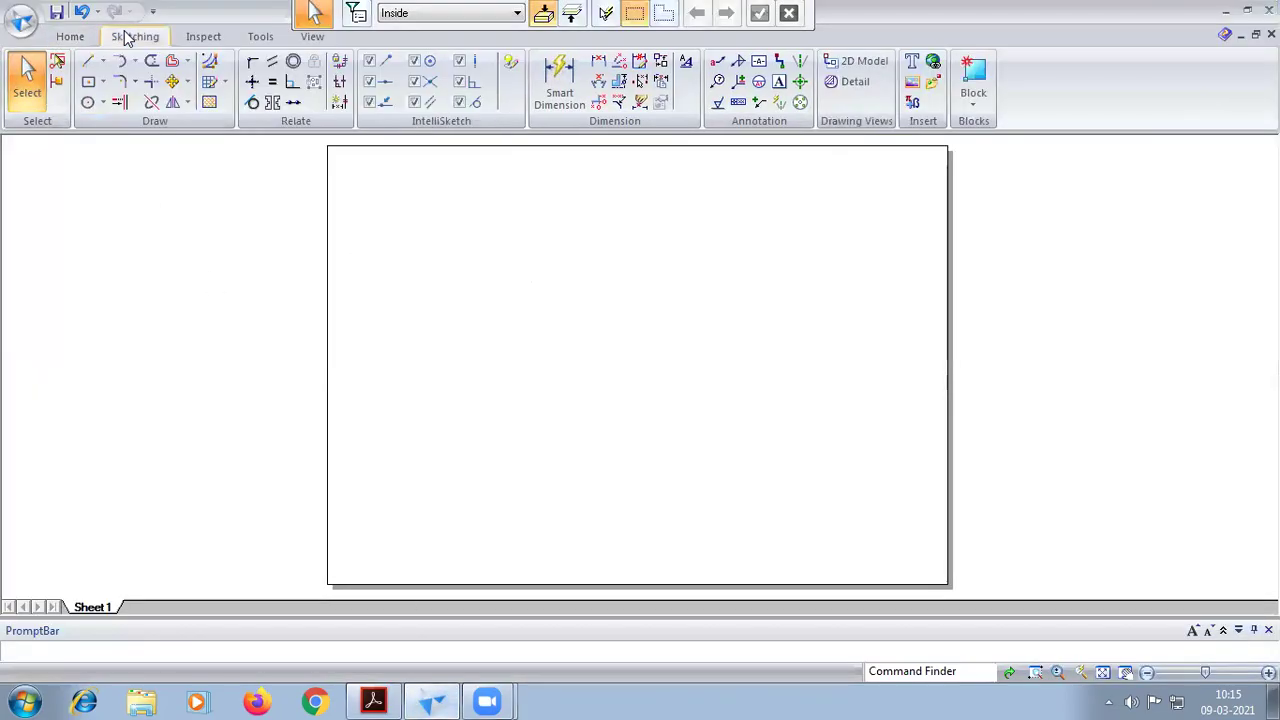
{"action": "left_click", "coordinate": [90, 62]}
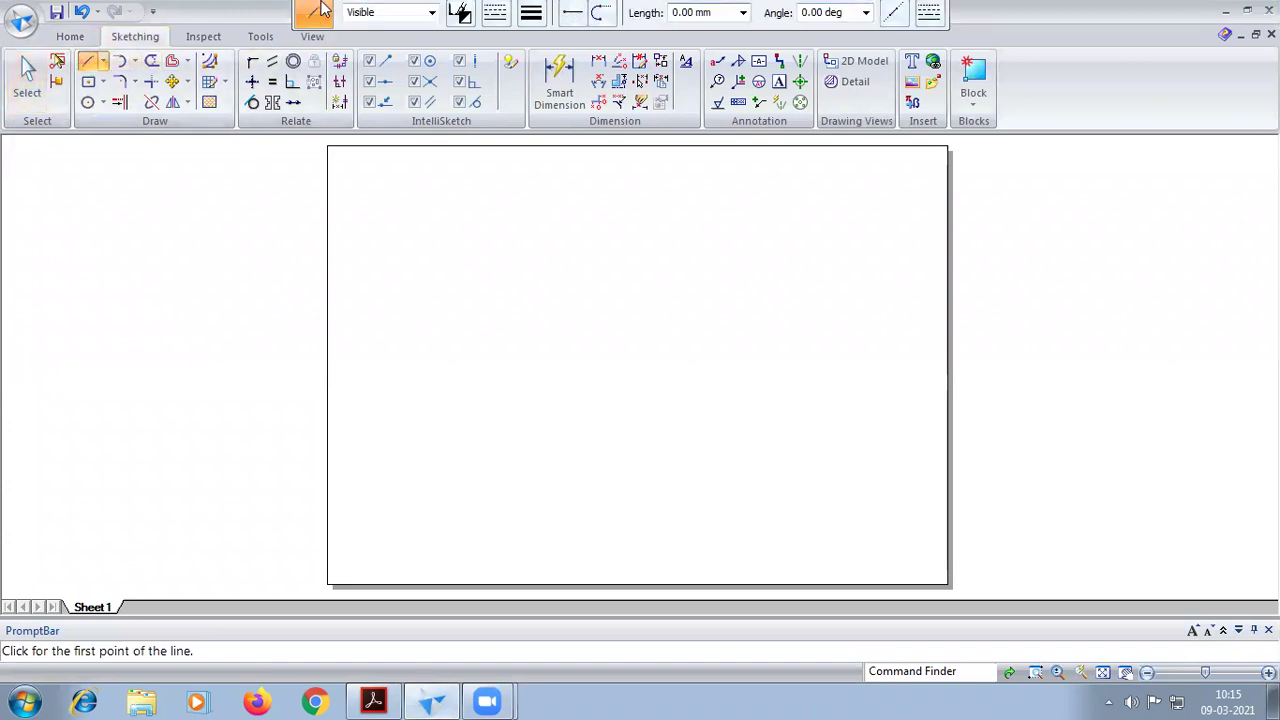
{"action": "left_click_drag", "start_coordinate": [331, 6], "coordinate": [172, 150]}
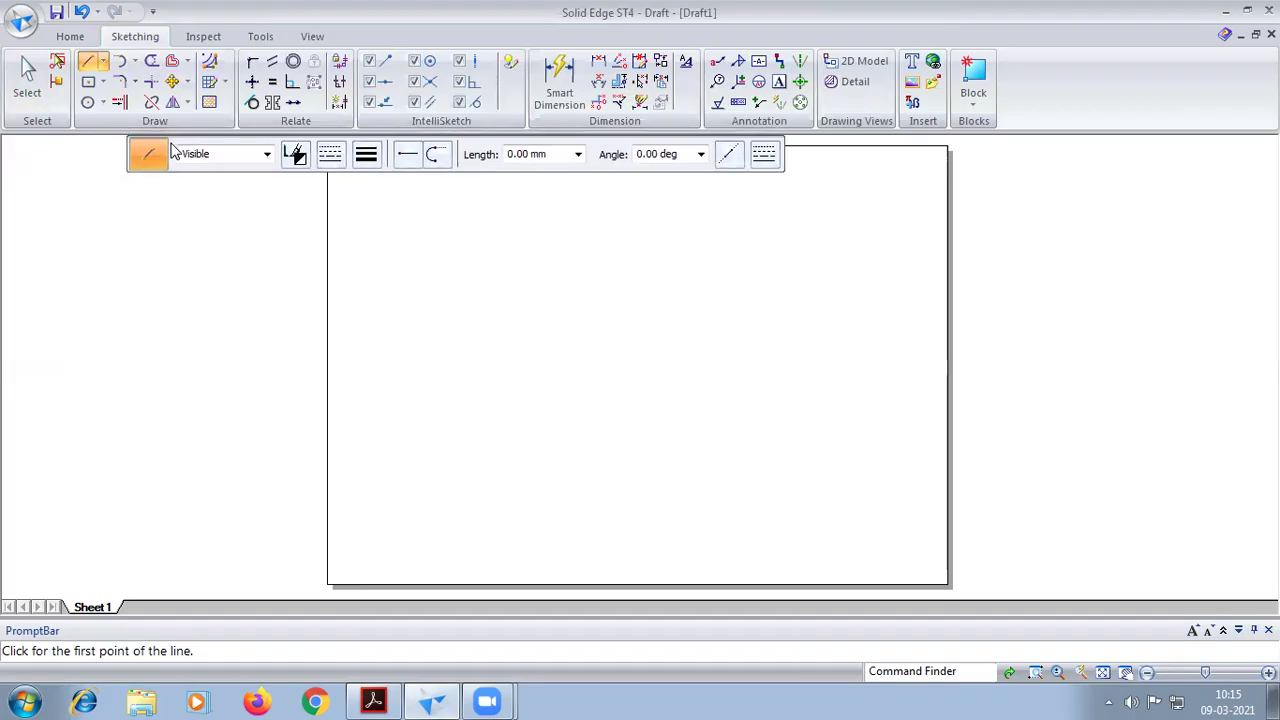
{"action": "left_click", "coordinate": [370, 158]}
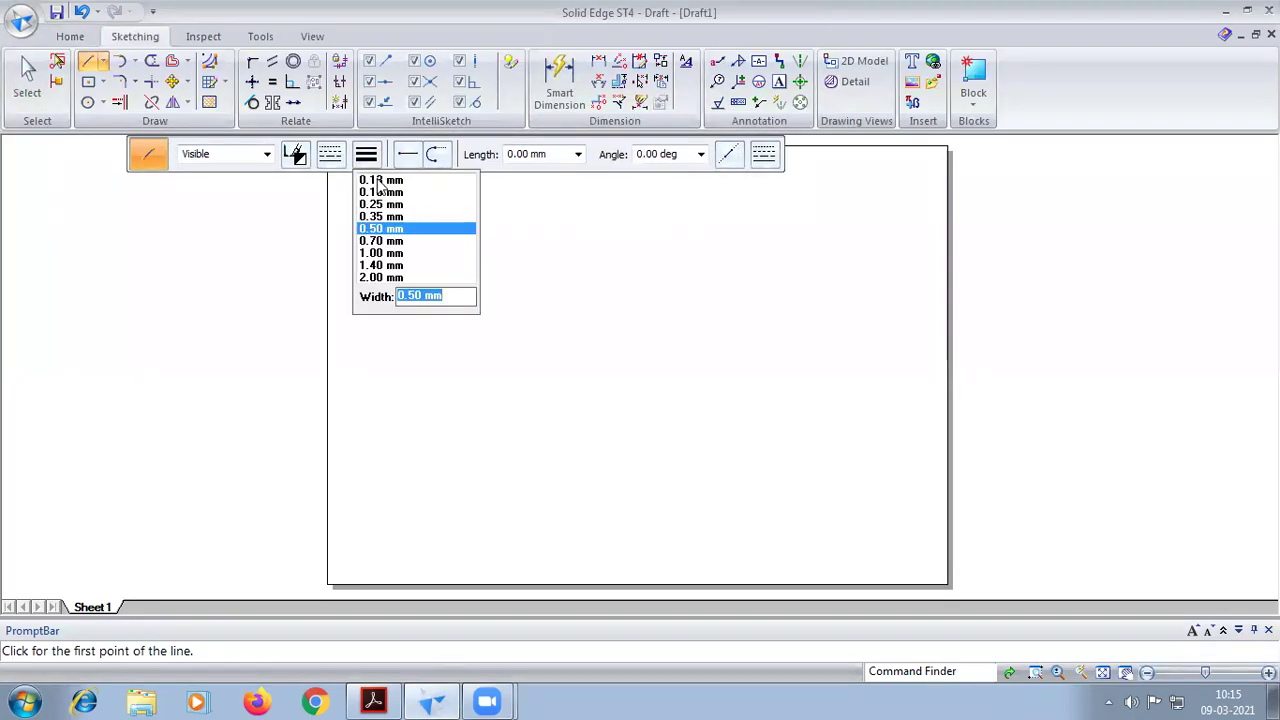
{"action": "left_click", "coordinate": [380, 182]}
- Draw a horizontal base line across the lower sheet, then view the PDF reference
{"action": "left_click", "coordinate": [371, 528]}
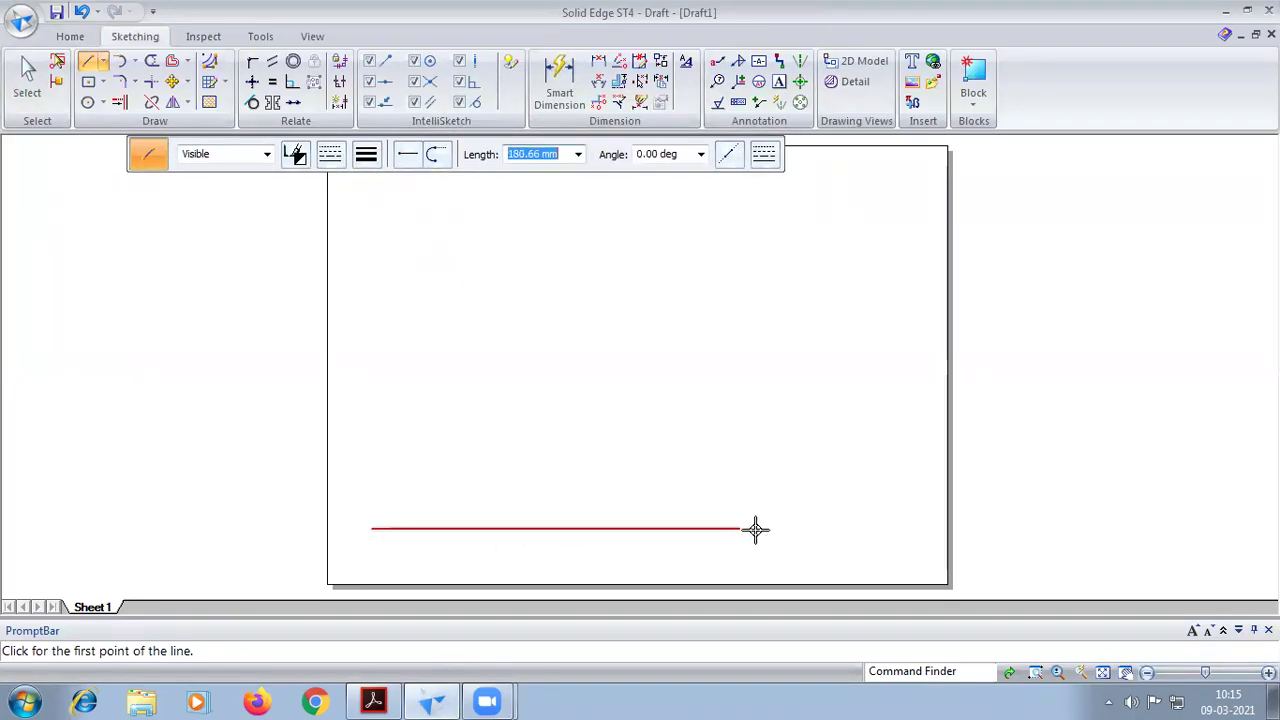
{"action": "left_click", "coordinate": [879, 528]}
{"action": "right_click", "coordinate": [390, 345]}
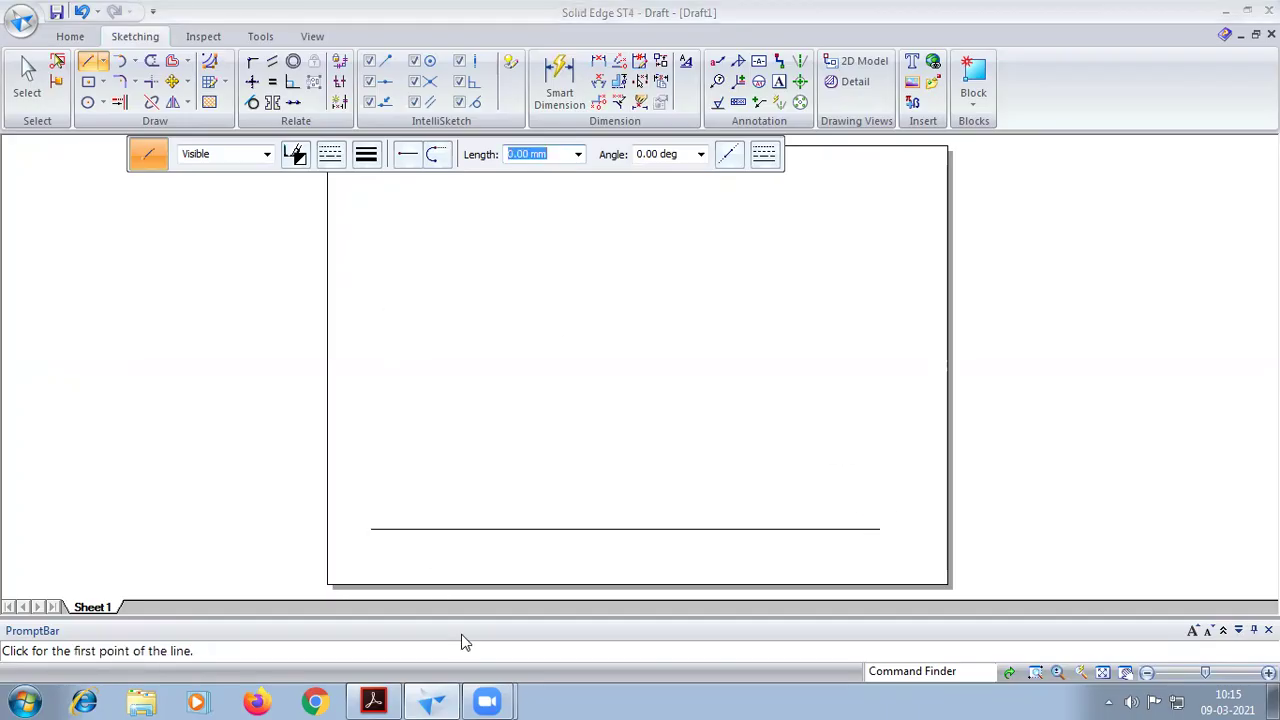
{"action": "left_click", "coordinate": [373, 701]}
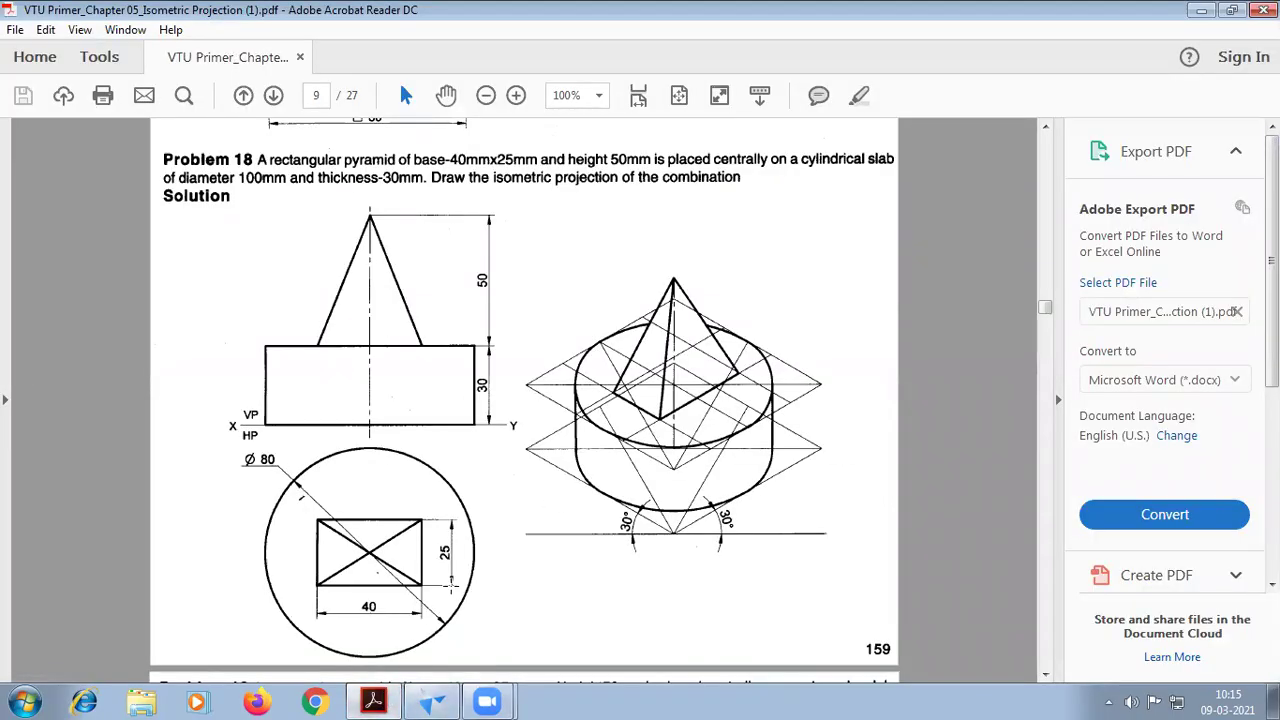
- From the base line's middle, draw the first 100 mm side at 30°
{"action": "left_click", "coordinate": [431, 701]}
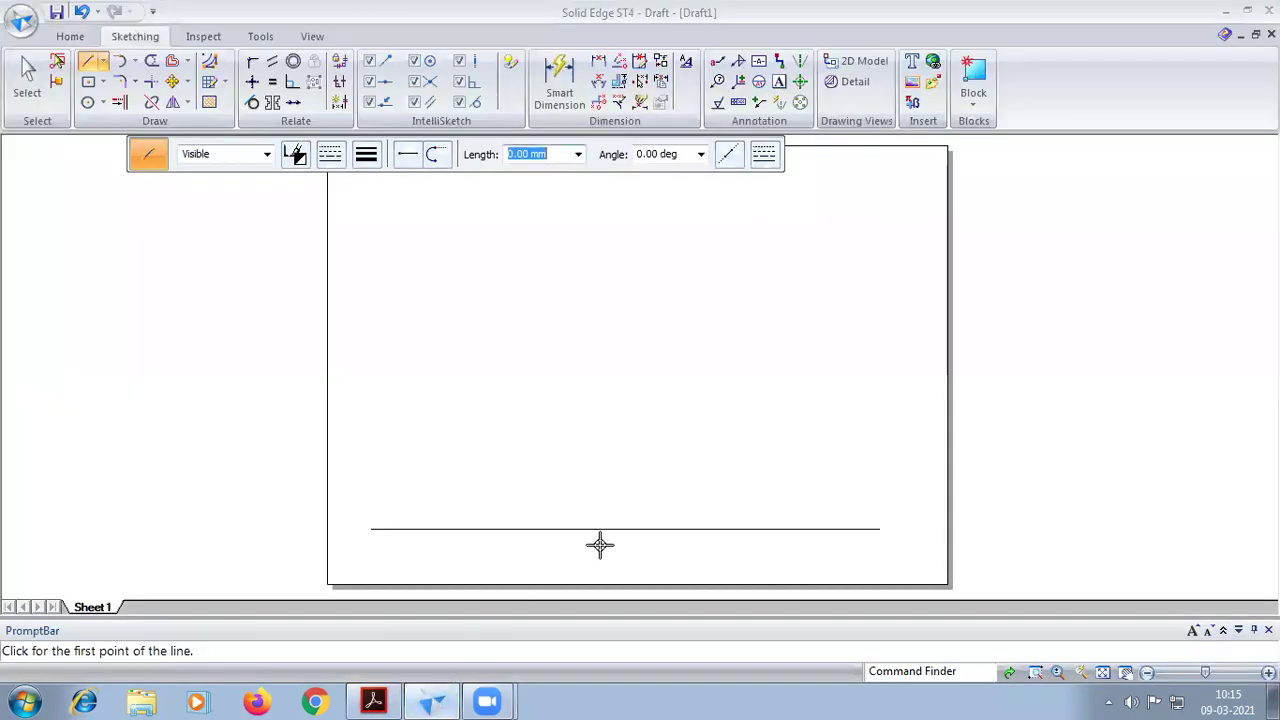
{"action": "left_click", "coordinate": [627, 528]}
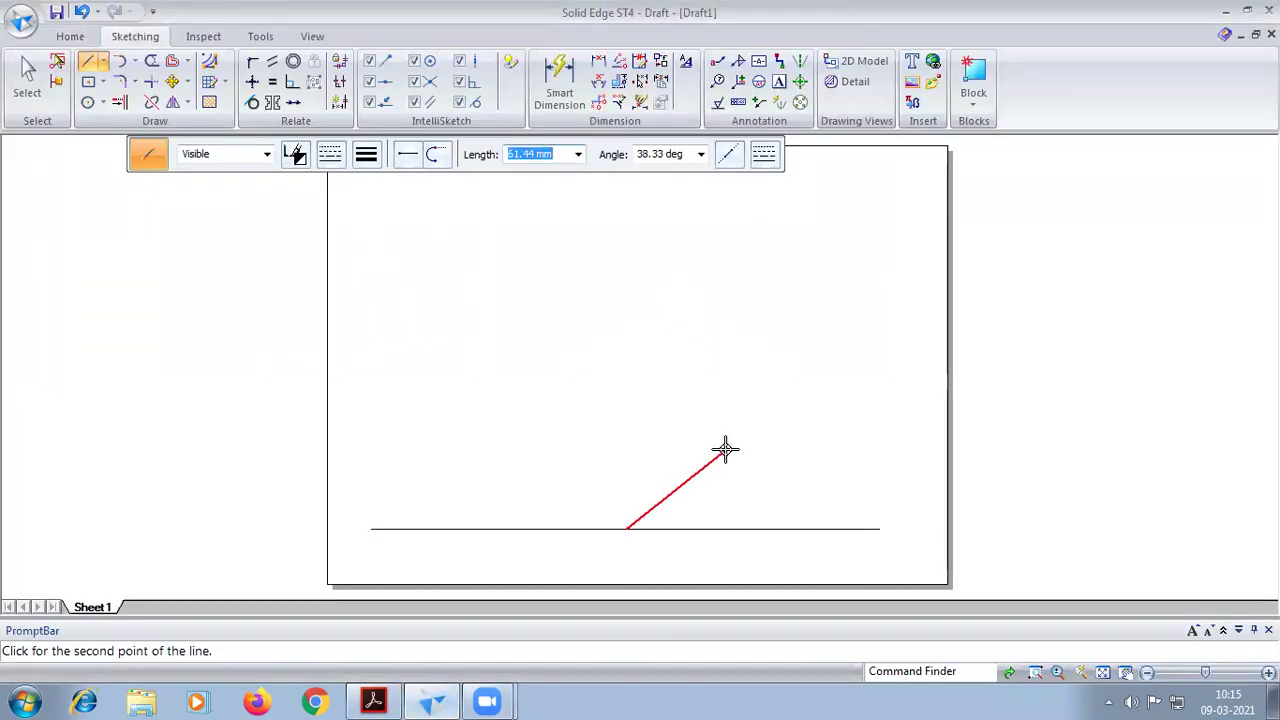
{"action": "type", "text": "100"}
{"action": "key", "text": "Tab"}
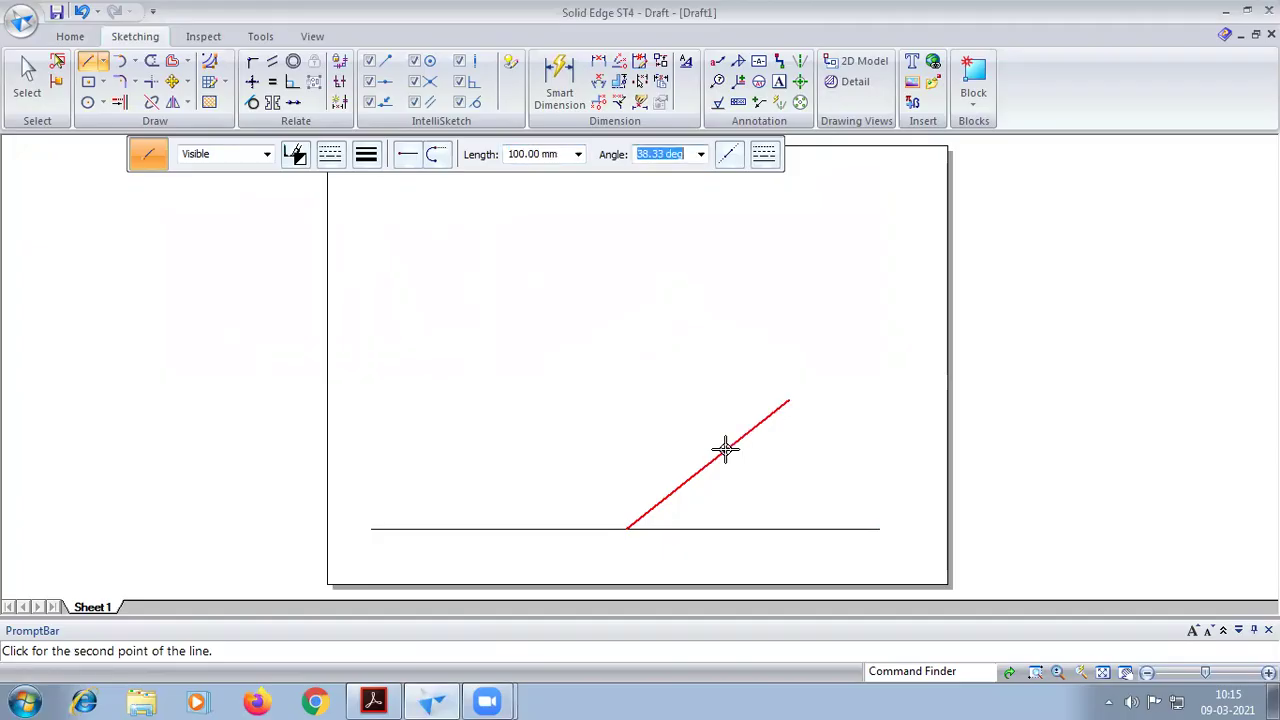
{"action": "type", "text": "30"}
{"action": "key", "text": "Return"}
- Add the next two 100 mm sides at 150° and 210°
{"action": "type", "text": "100"}
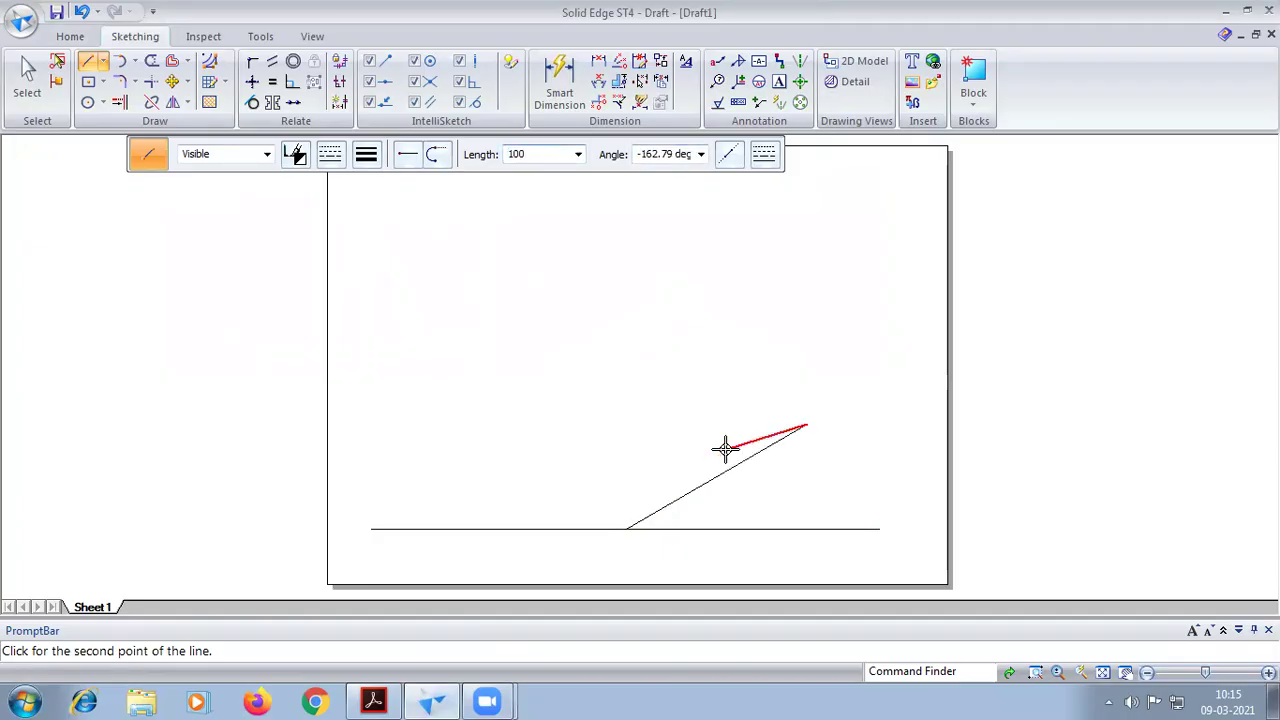
{"action": "key", "text": "Tab"}
{"action": "type", "text": "1"}
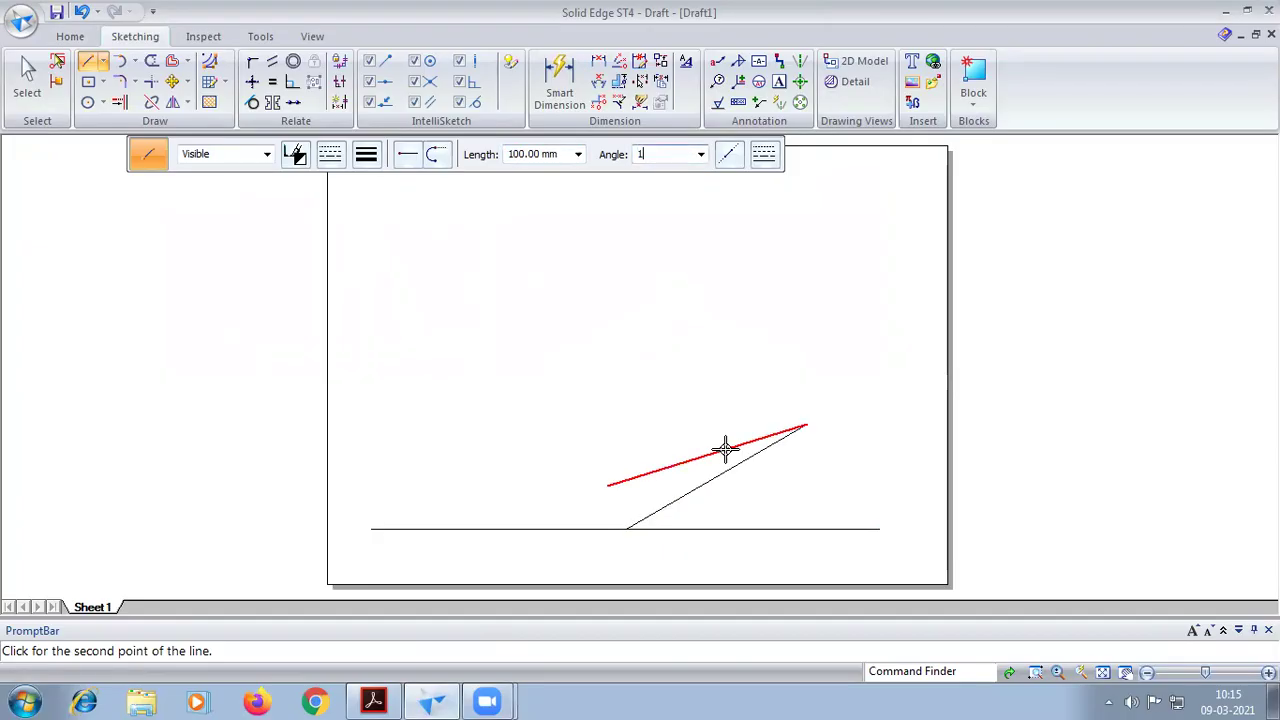
{"action": "key", "text": "Return"}
{"action": "type", "text": "100"}
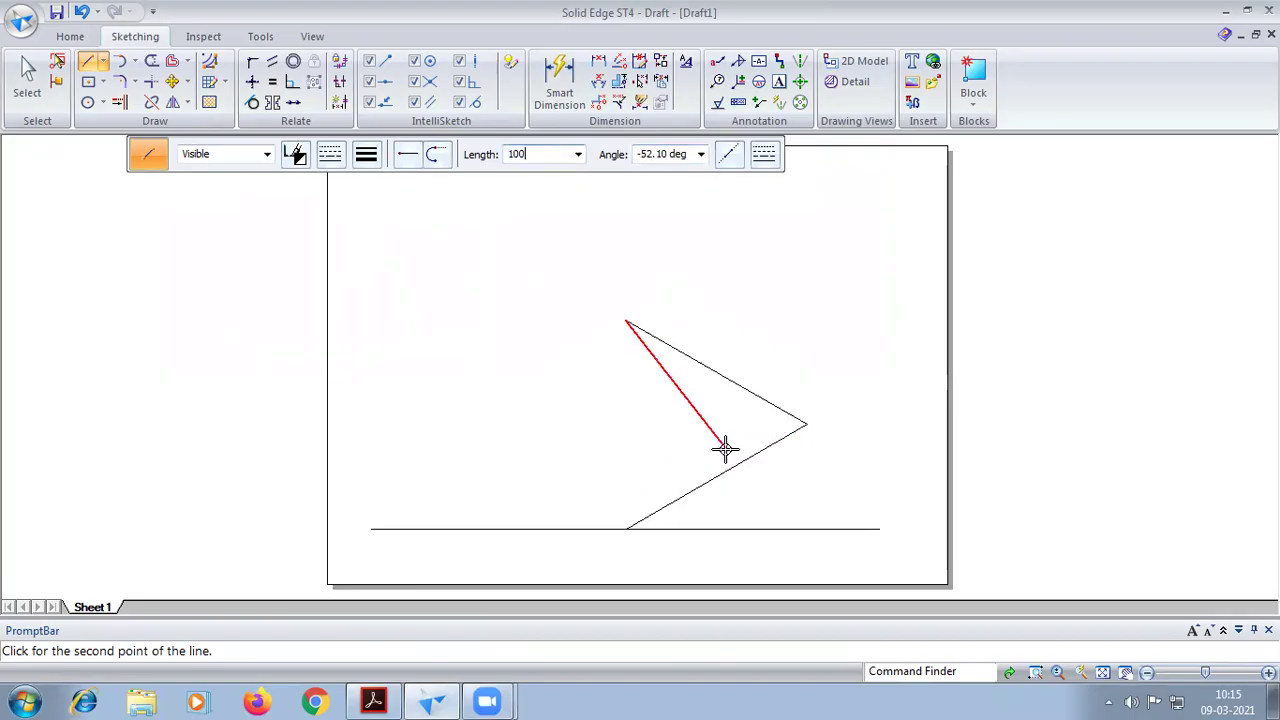
{"action": "key", "text": "Tab"}
{"action": "type", "text": "21"}
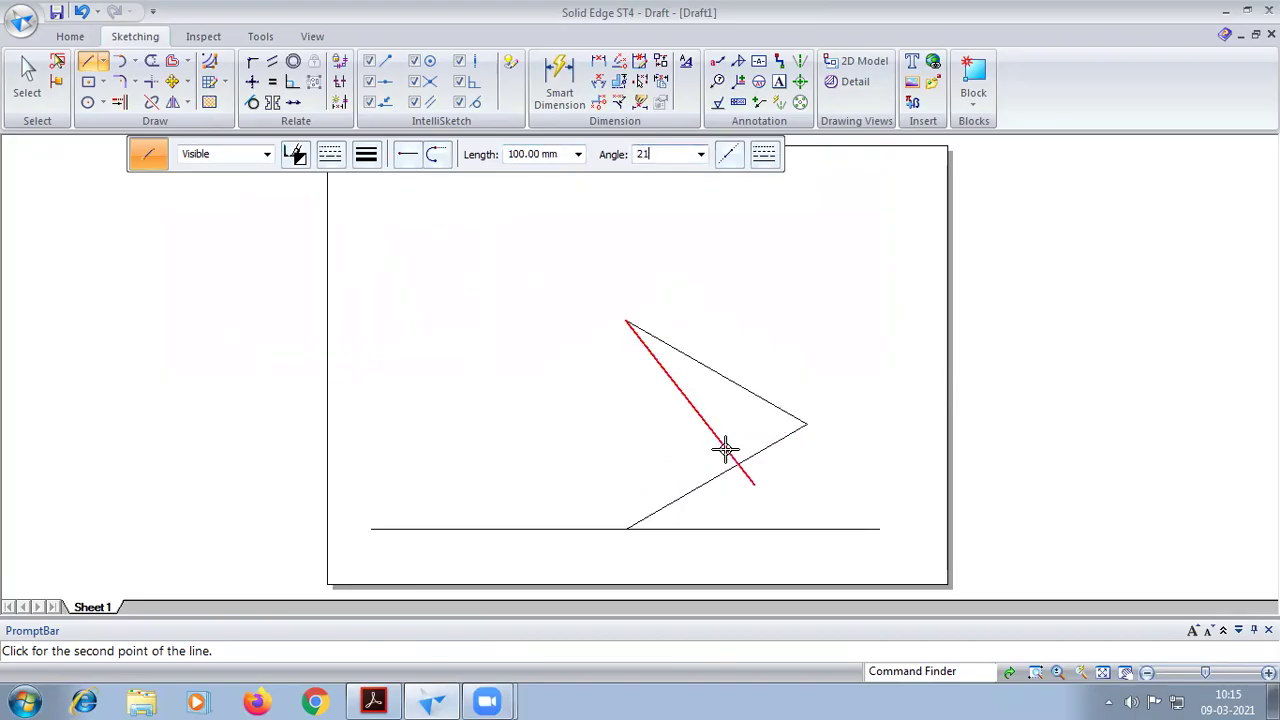
{"action": "key", "text": "Return"}
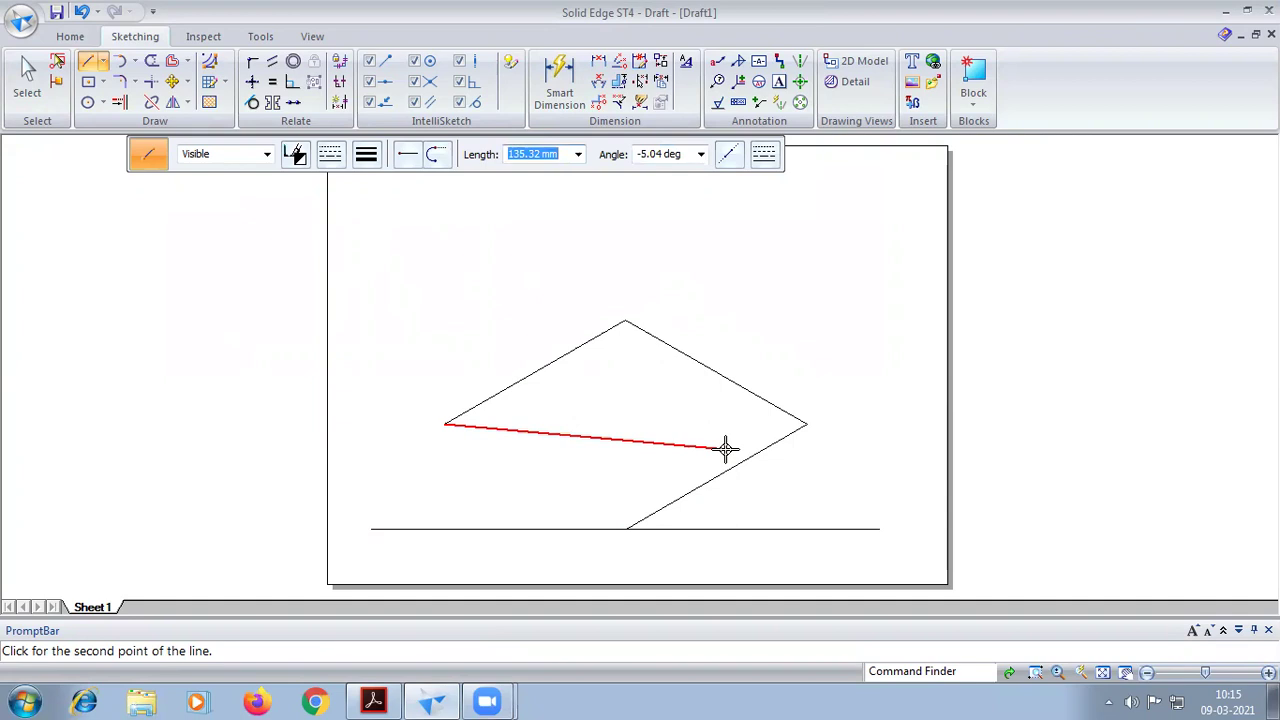
- Close the rhombus and join its bottom vertex to both upper edge midpoints
{"action": "left_click", "coordinate": [625, 524]}
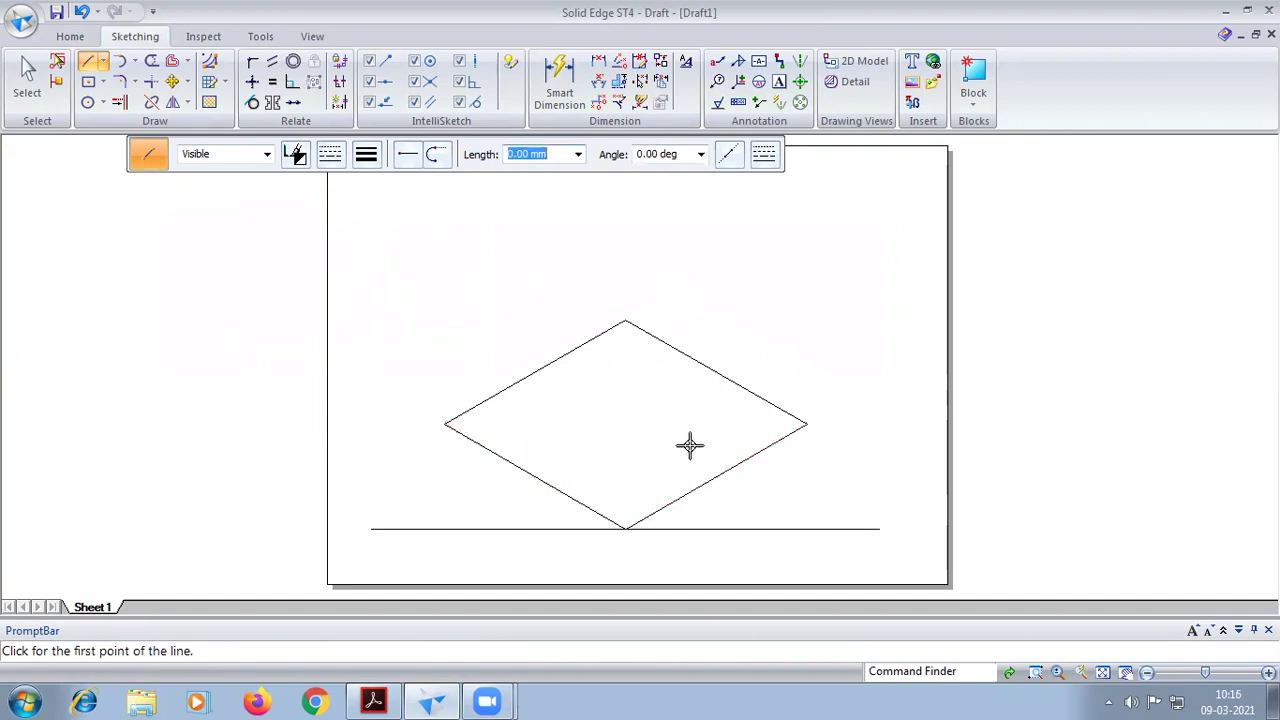
{"action": "left_click", "coordinate": [620, 530]}
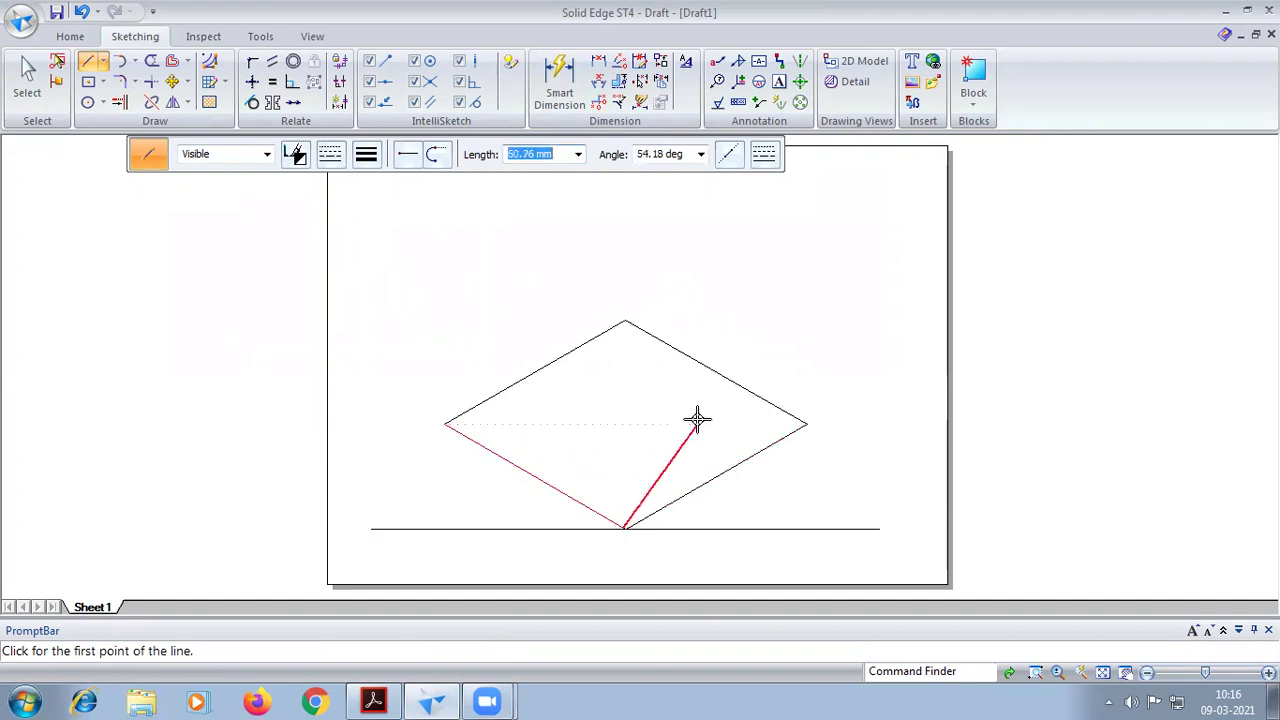
{"action": "key", "text": "Escape"}
{"action": "scroll", "coordinate": [629, 518], "scroll_direction": "up", "scroll_amount": 3}
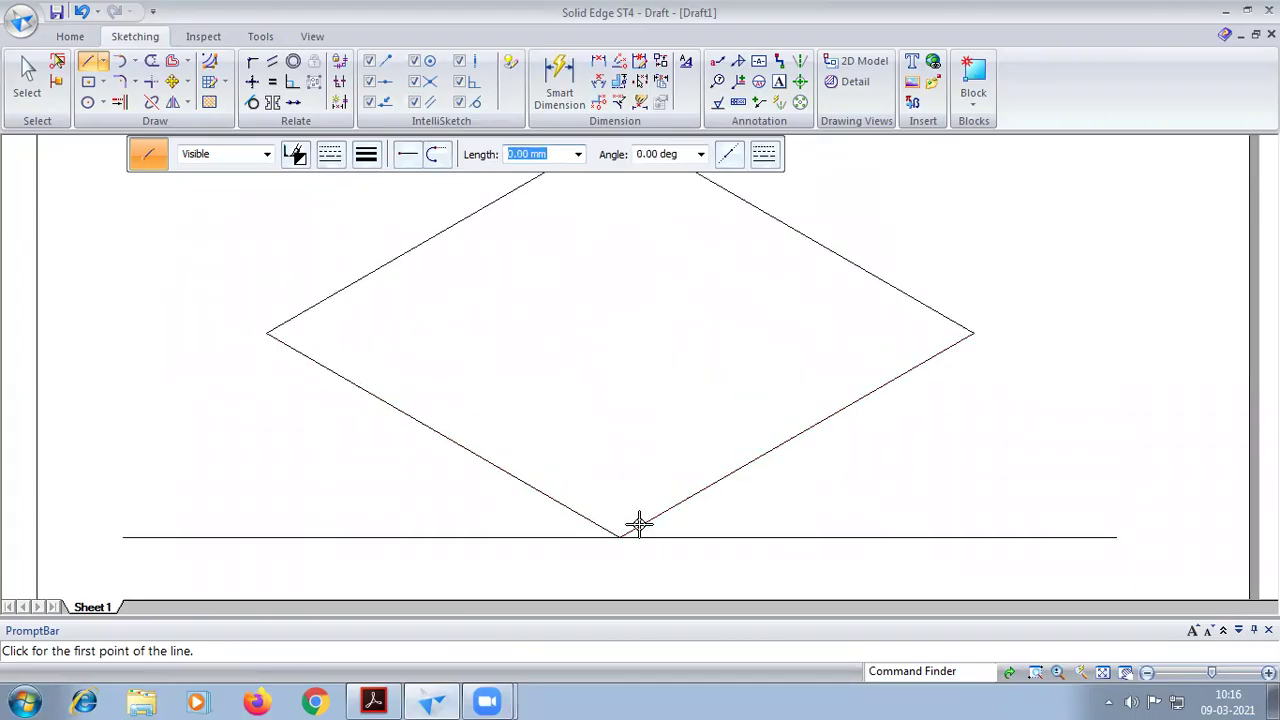
{"action": "left_click", "coordinate": [621, 530]}
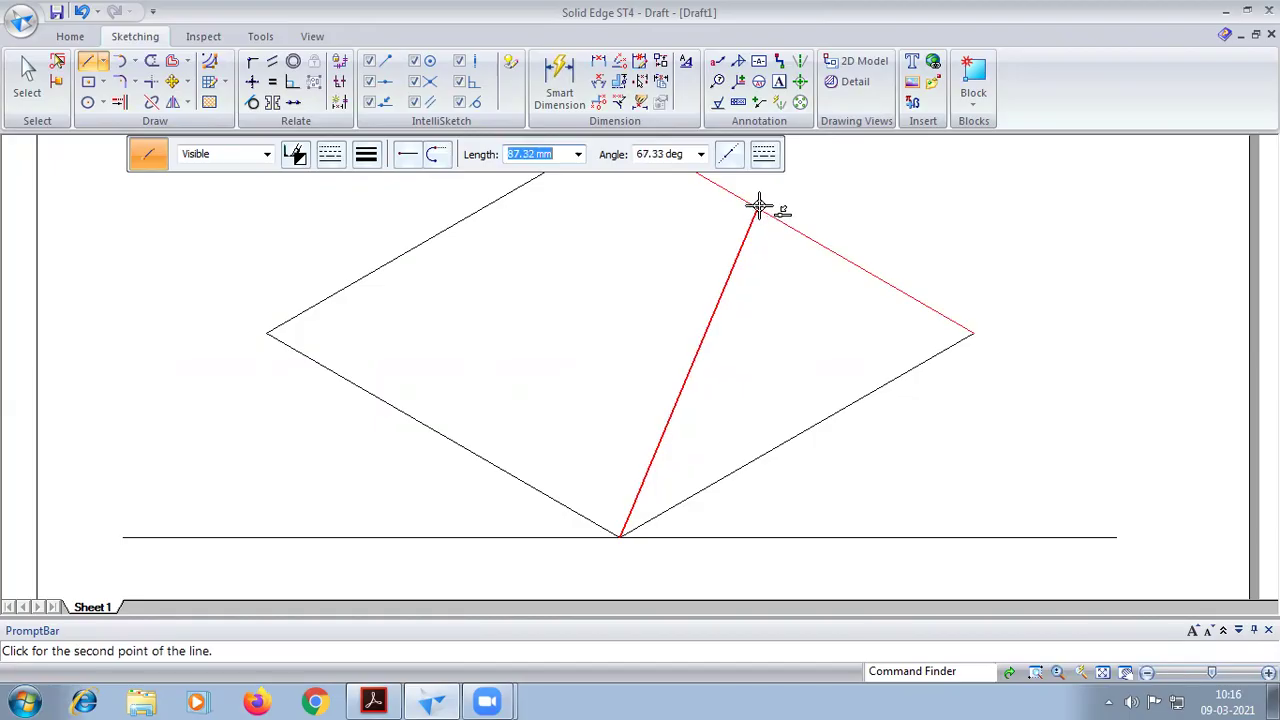
{"action": "left_click", "coordinate": [792, 228]}
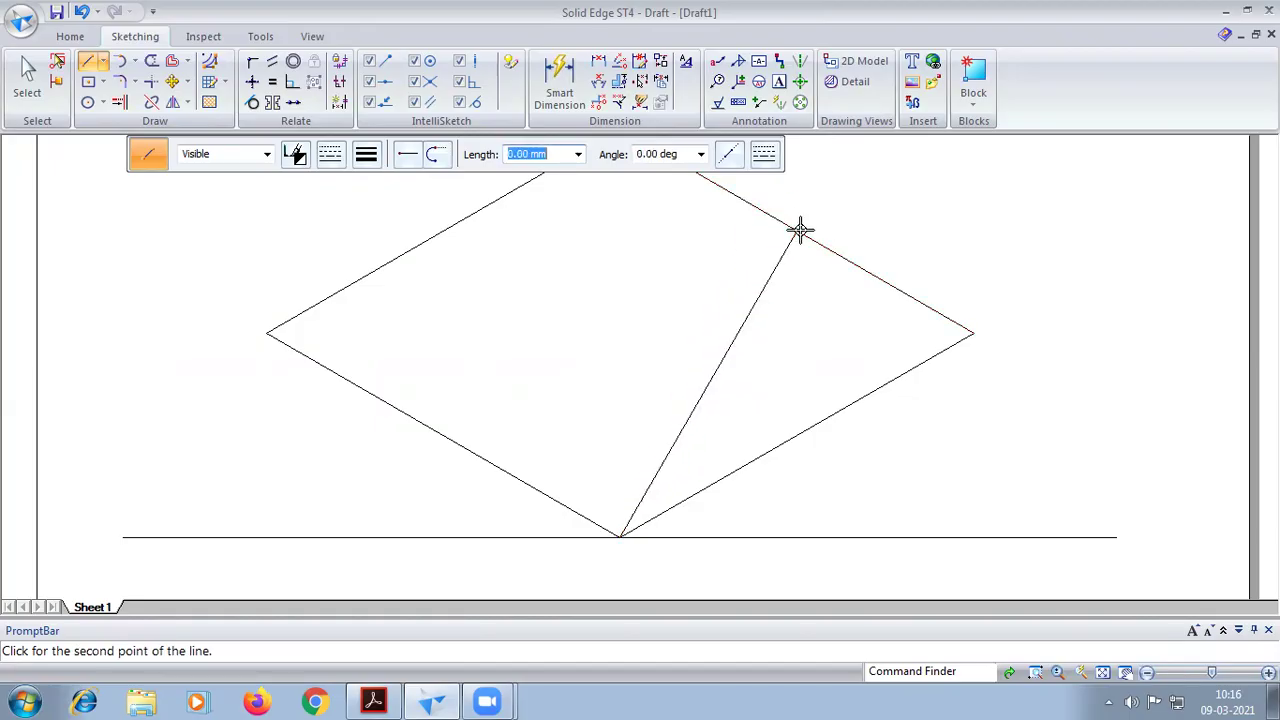
{"action": "left_click", "coordinate": [619, 533]}
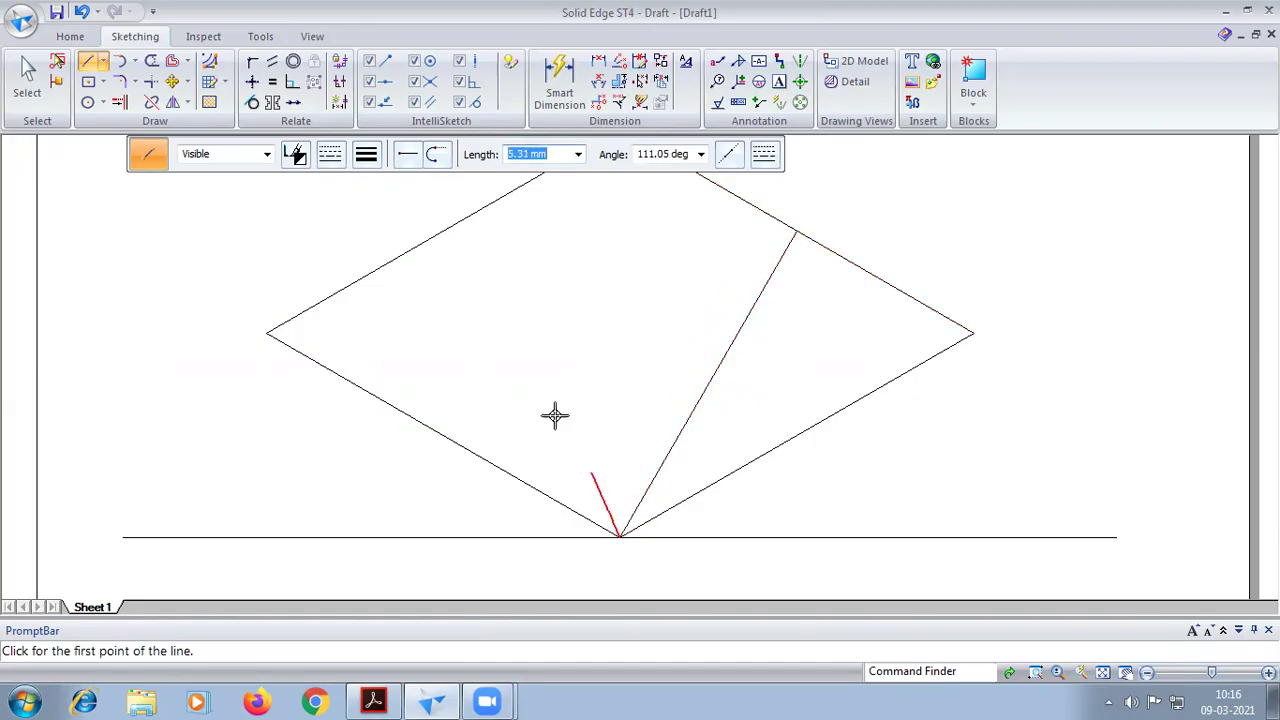
{"action": "left_click", "coordinate": [444, 228]}
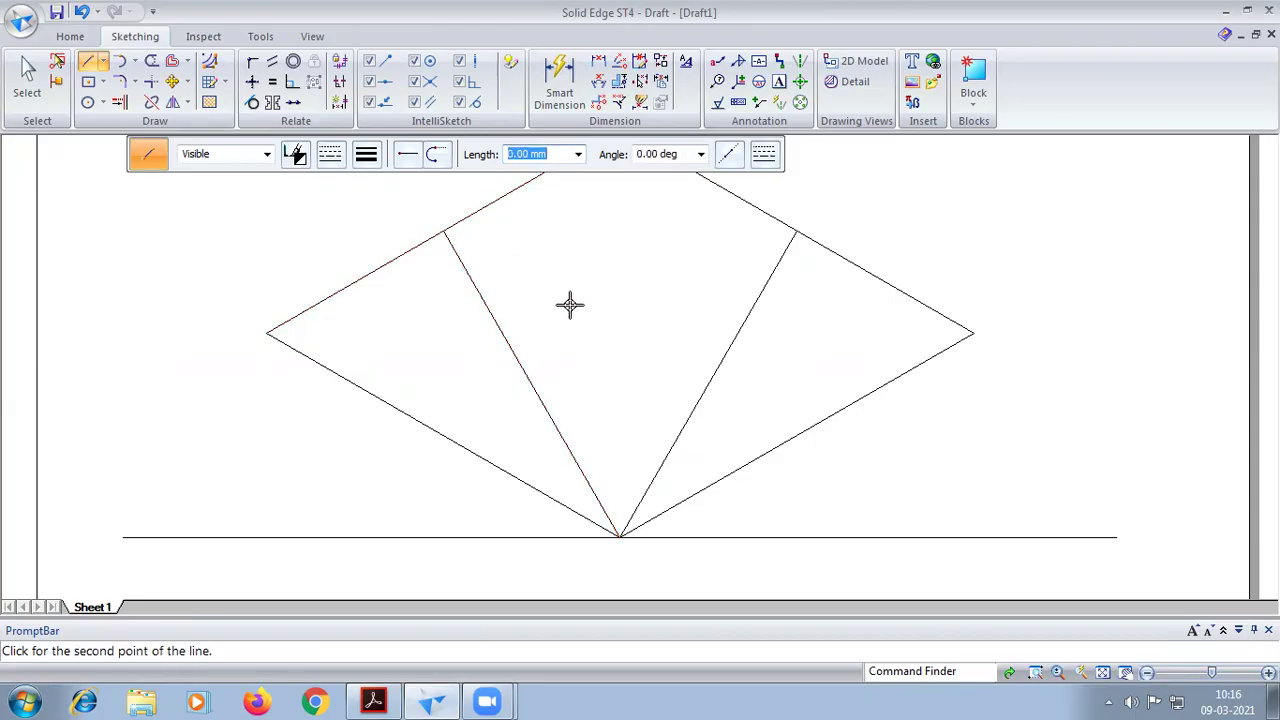
- Join the top vertex to the lower-left and lower-right edge midpoints
{"action": "scroll", "coordinate": [569, 303], "scroll_direction": "down", "scroll_amount": 2}
{"action": "left_click", "coordinate": [600, 195]}
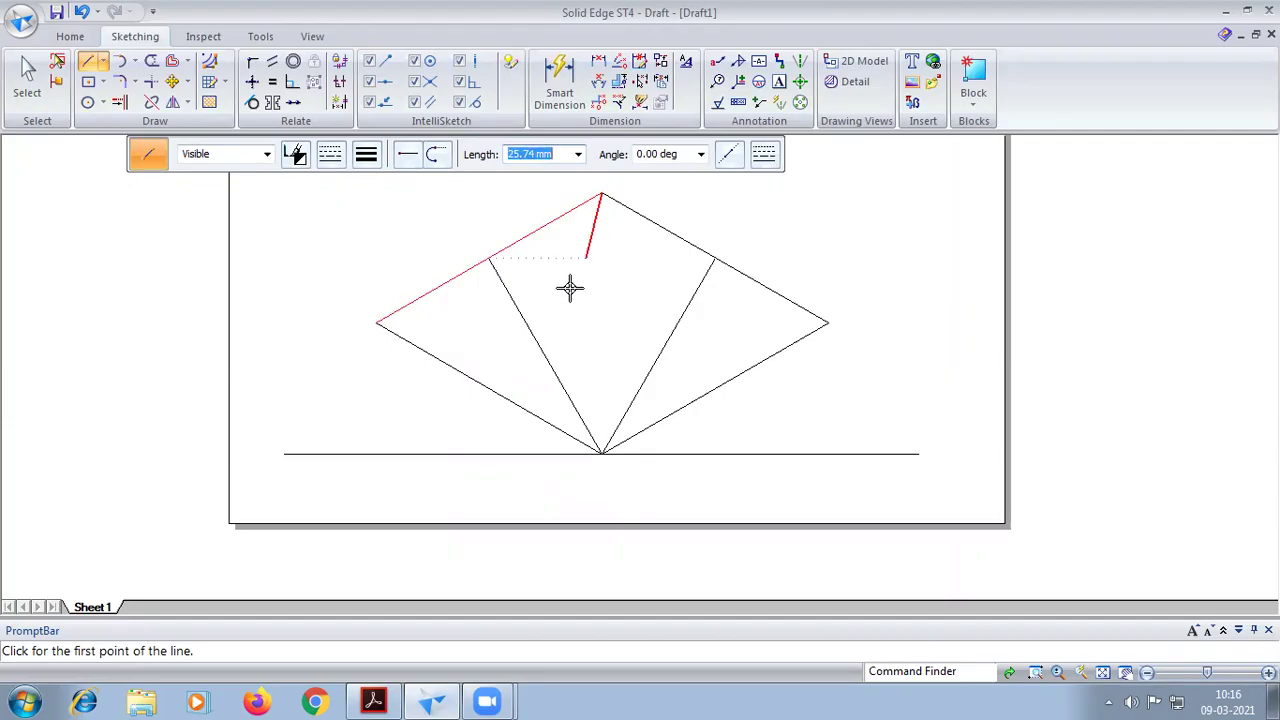
{"action": "left_click", "coordinate": [491, 383]}
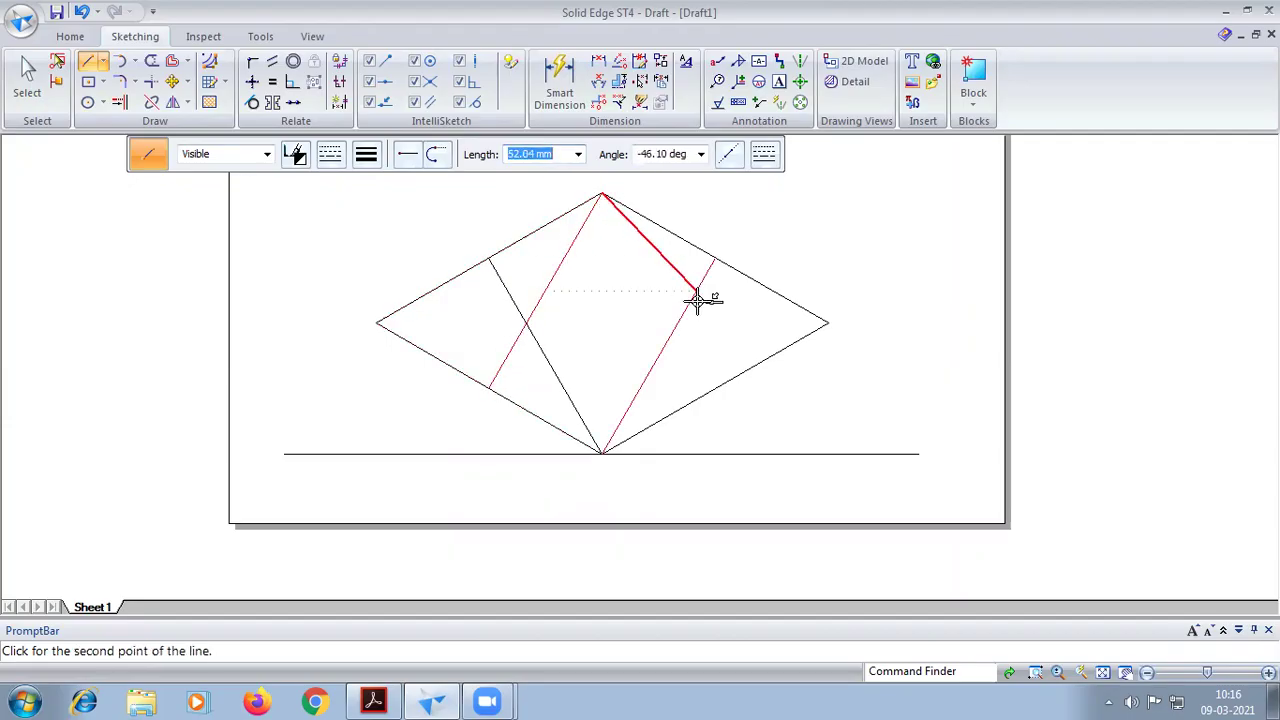
{"action": "left_click", "coordinate": [715, 381]}
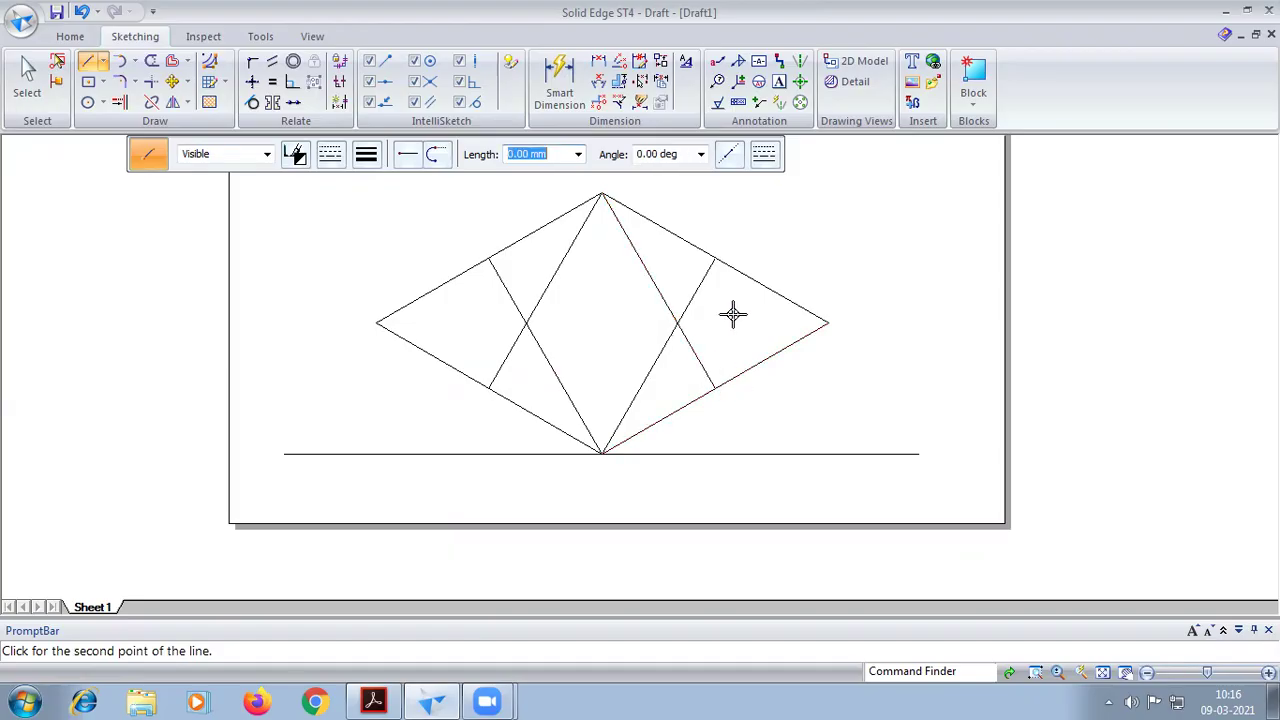
- Draw the upper ellipse arc with Arc by Center, centred on the bottom vertex
{"action": "left_click", "coordinate": [134, 61]}
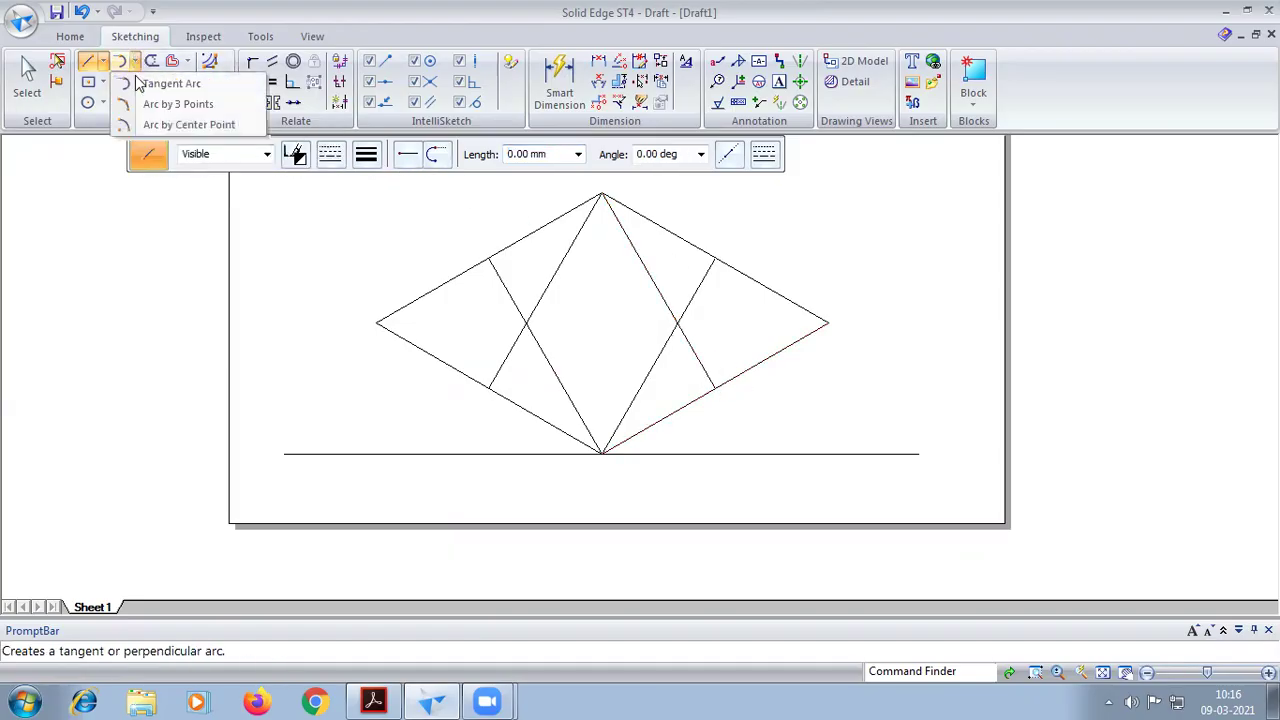
{"action": "left_click", "coordinate": [140, 125]}
{"action": "left_click", "coordinate": [366, 154]}
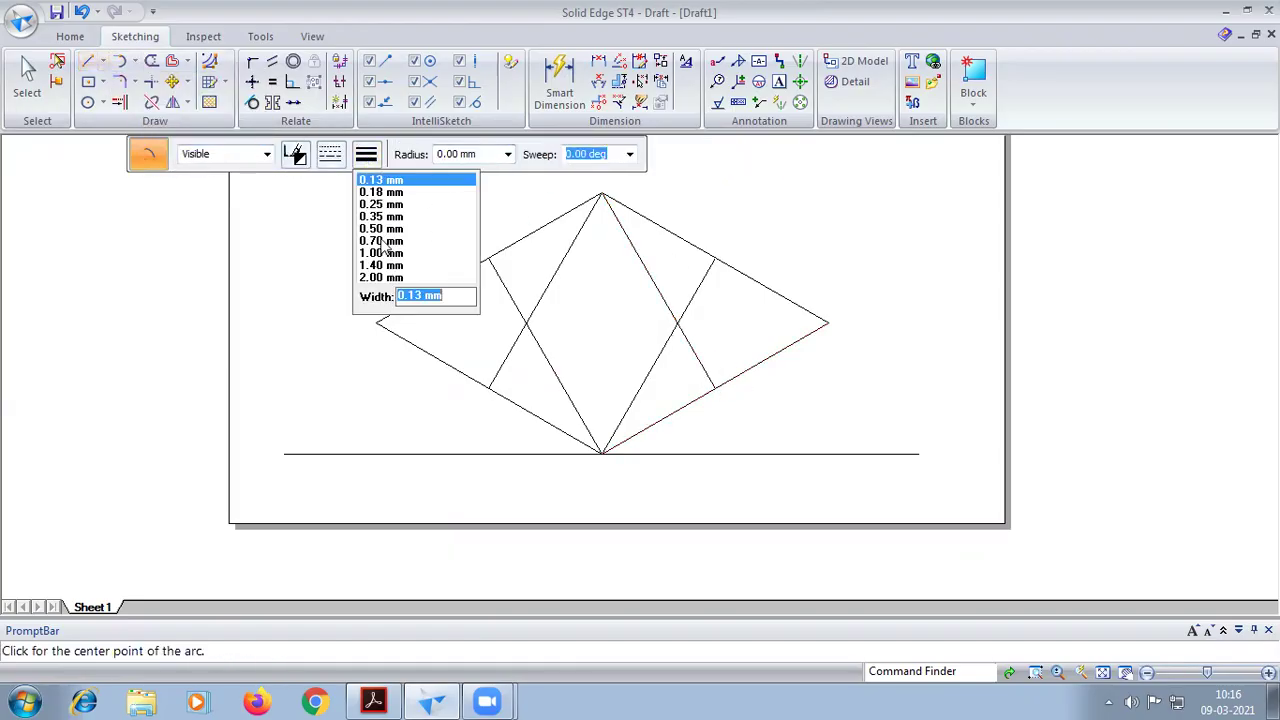
{"action": "left_click", "coordinate": [387, 229]}
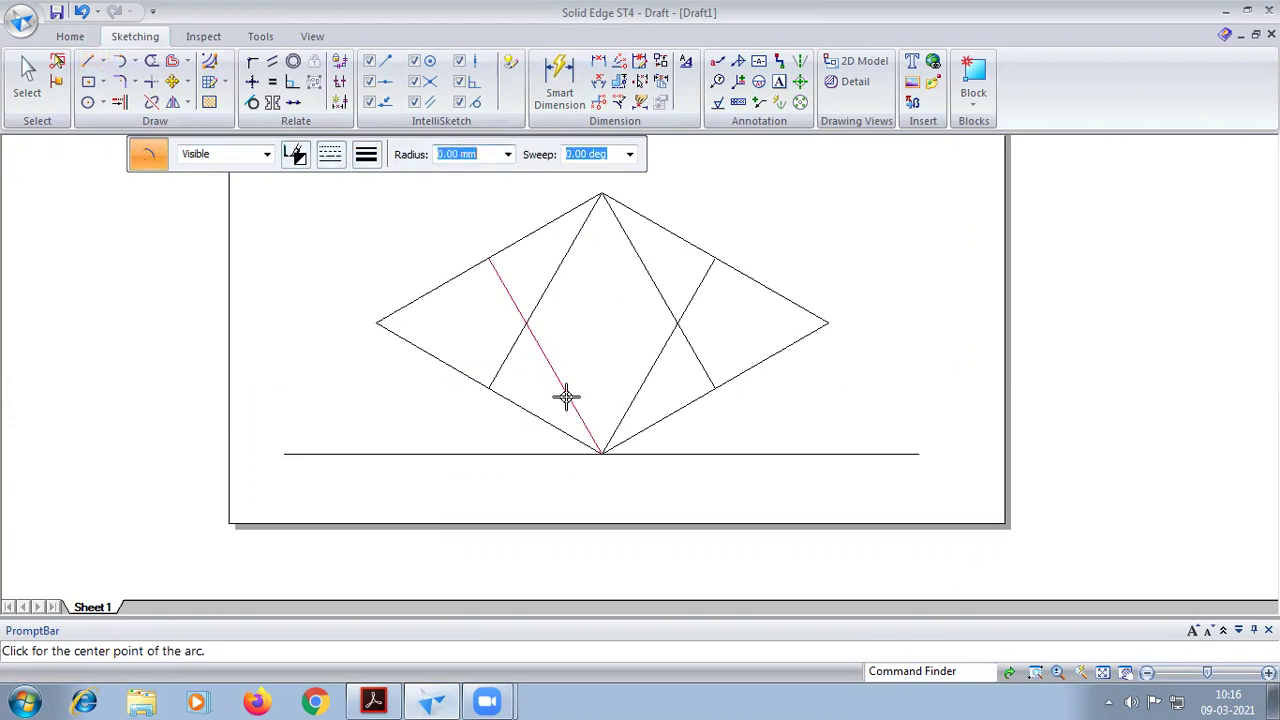
{"action": "left_click", "coordinate": [599, 452]}
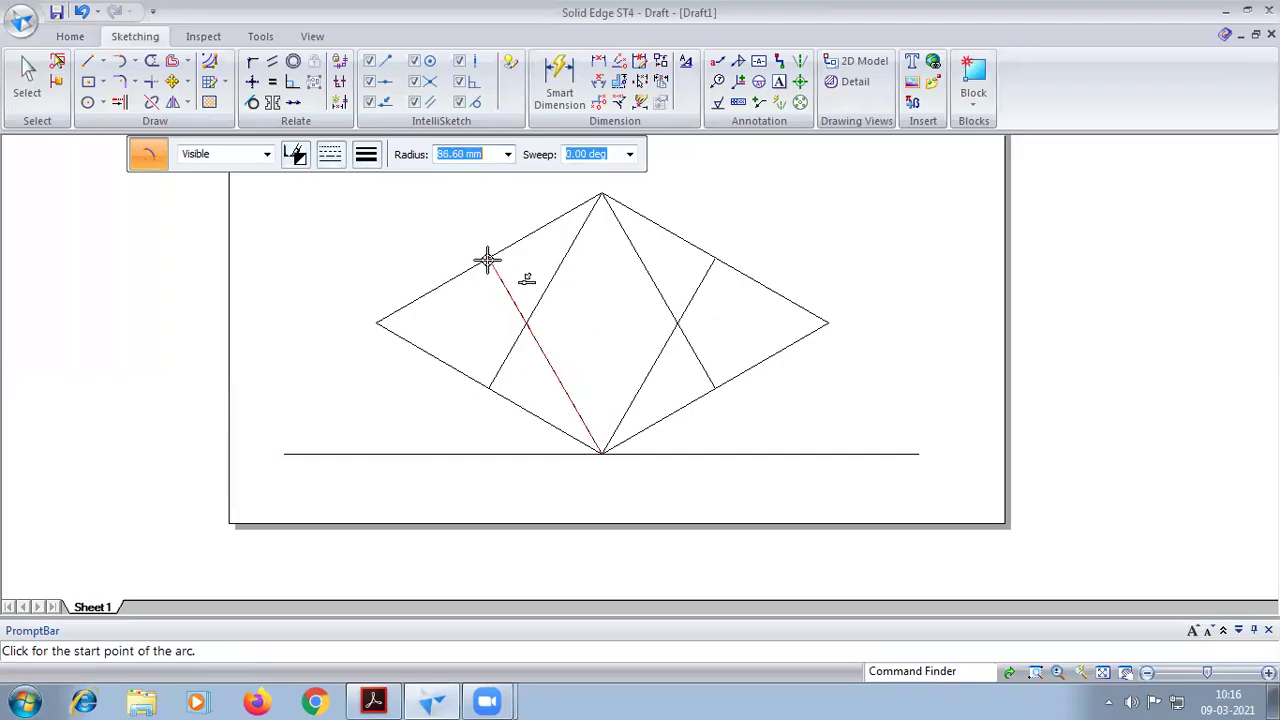
{"action": "left_click", "coordinate": [487, 259]}
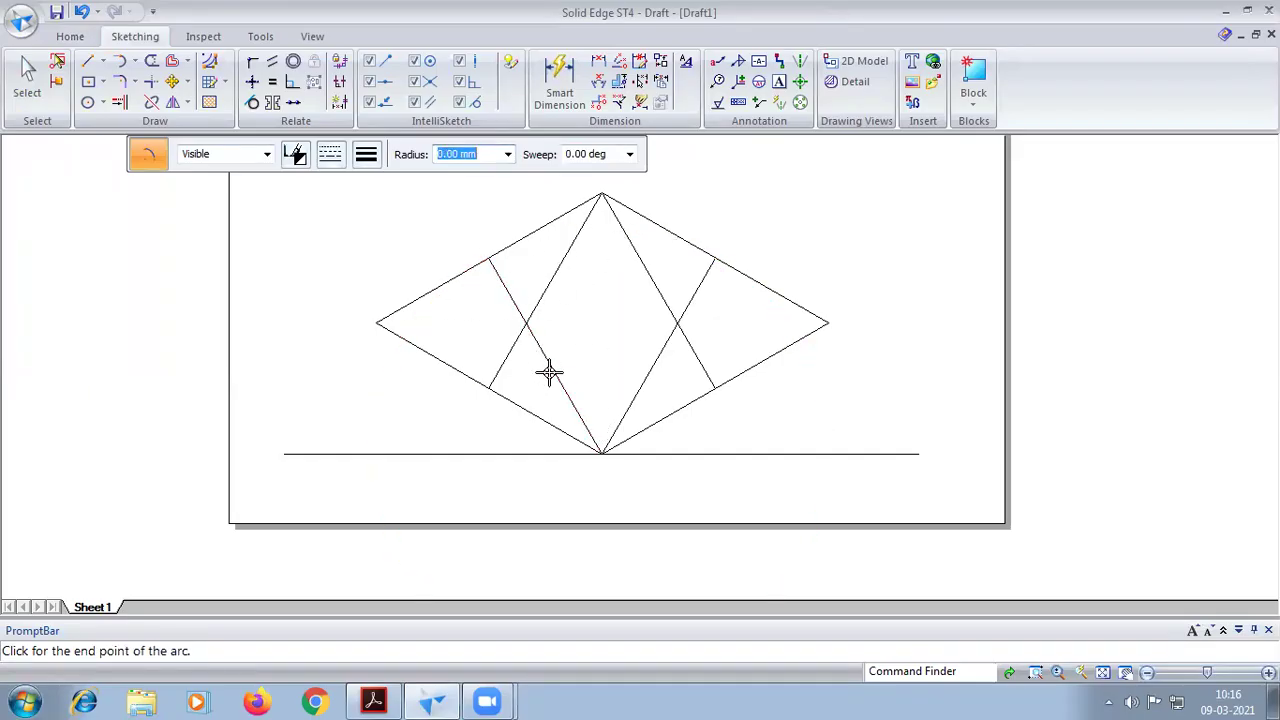
{"action": "key", "text": "Escape"}
{"action": "left_click", "coordinate": [599, 452]}
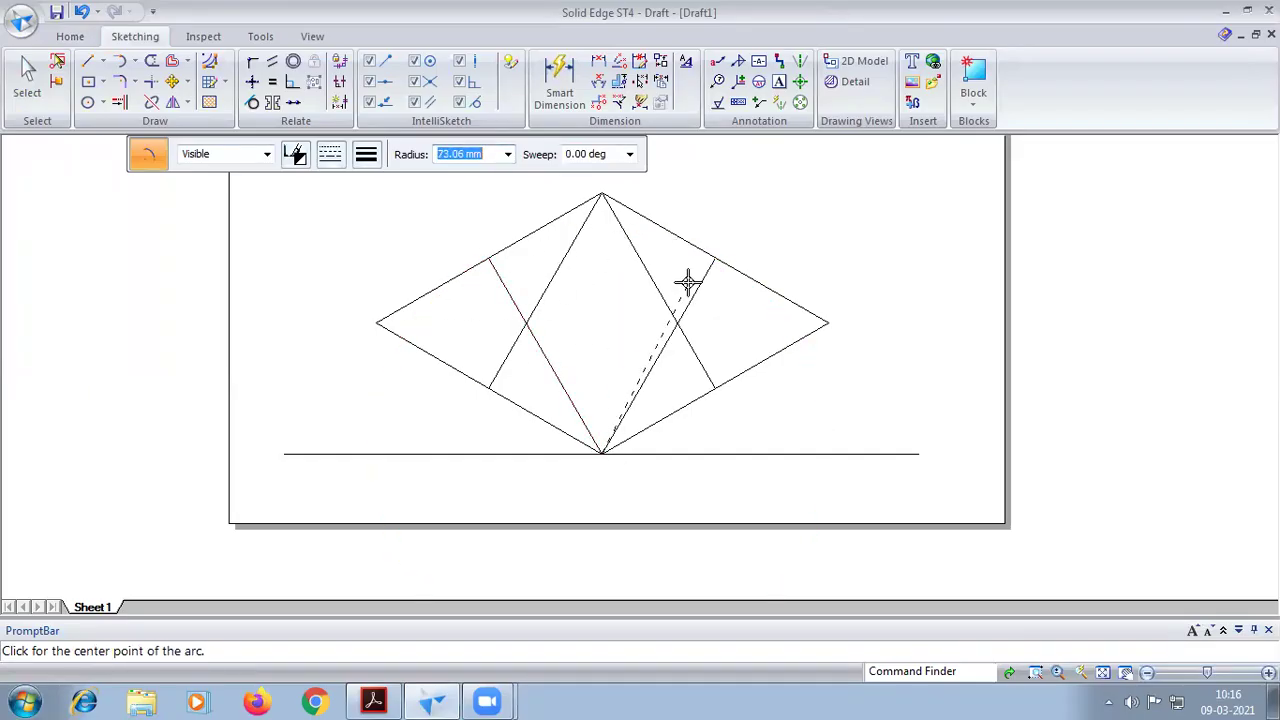
{"action": "left_click", "coordinate": [714, 258]}
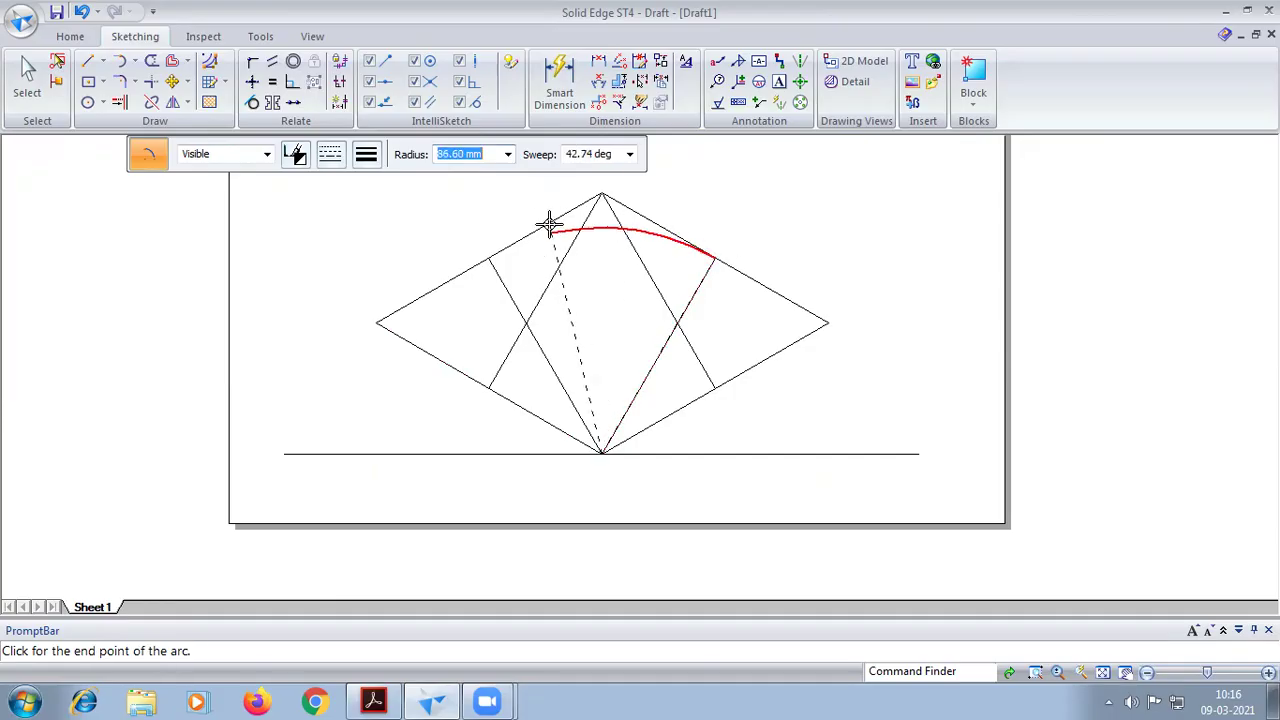
{"action": "left_click", "coordinate": [489, 258]}
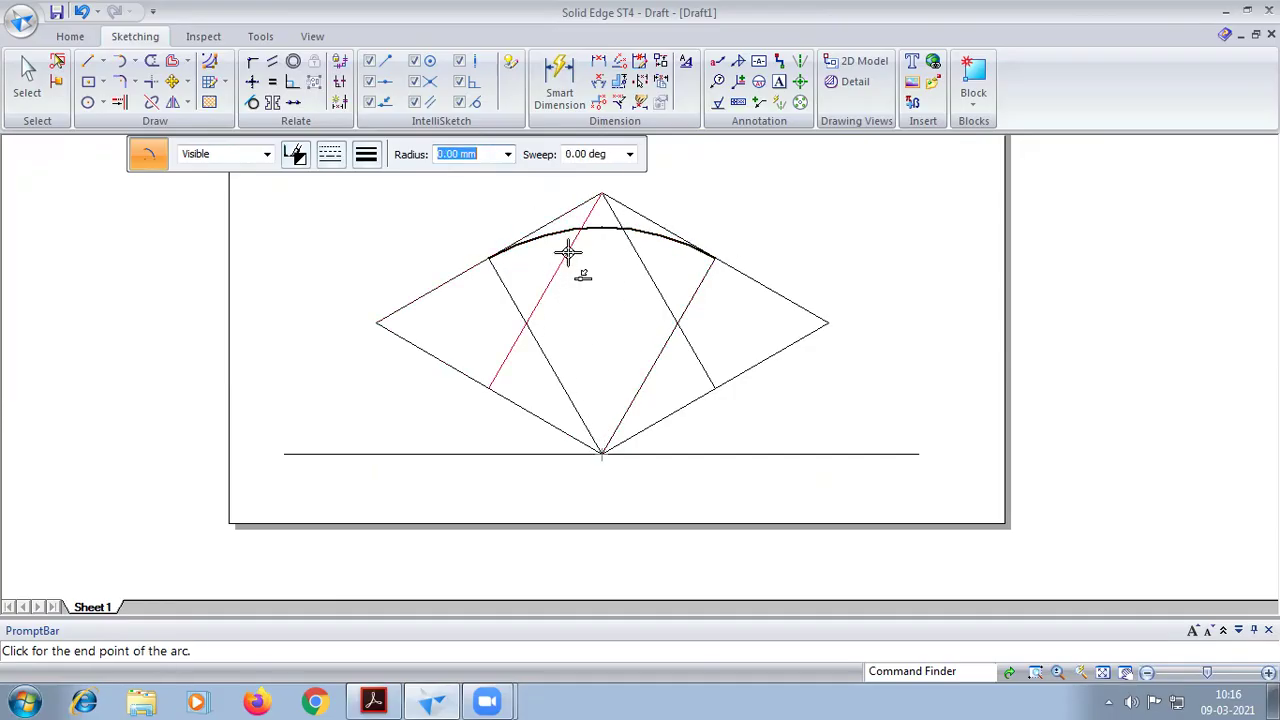
- Add the lower arc from the top vertex, plus the left and right side arcs
{"action": "left_click", "coordinate": [601, 192]}
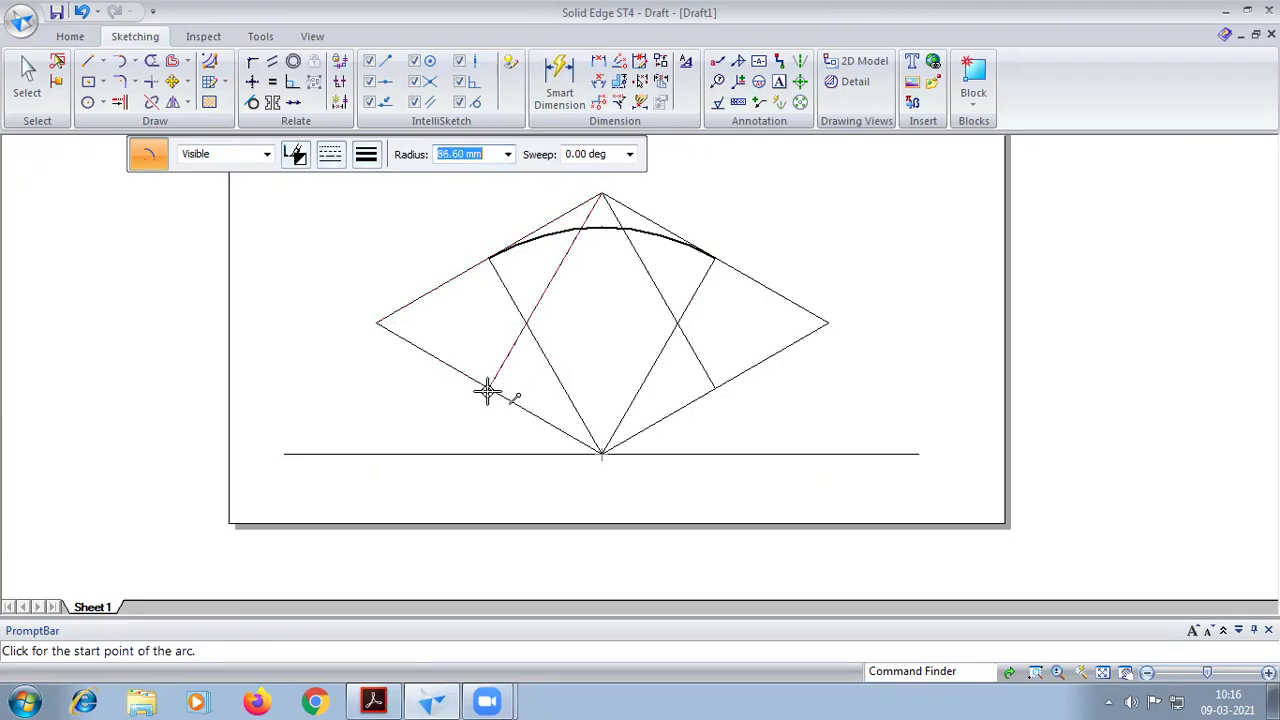
{"action": "left_click", "coordinate": [488, 389]}
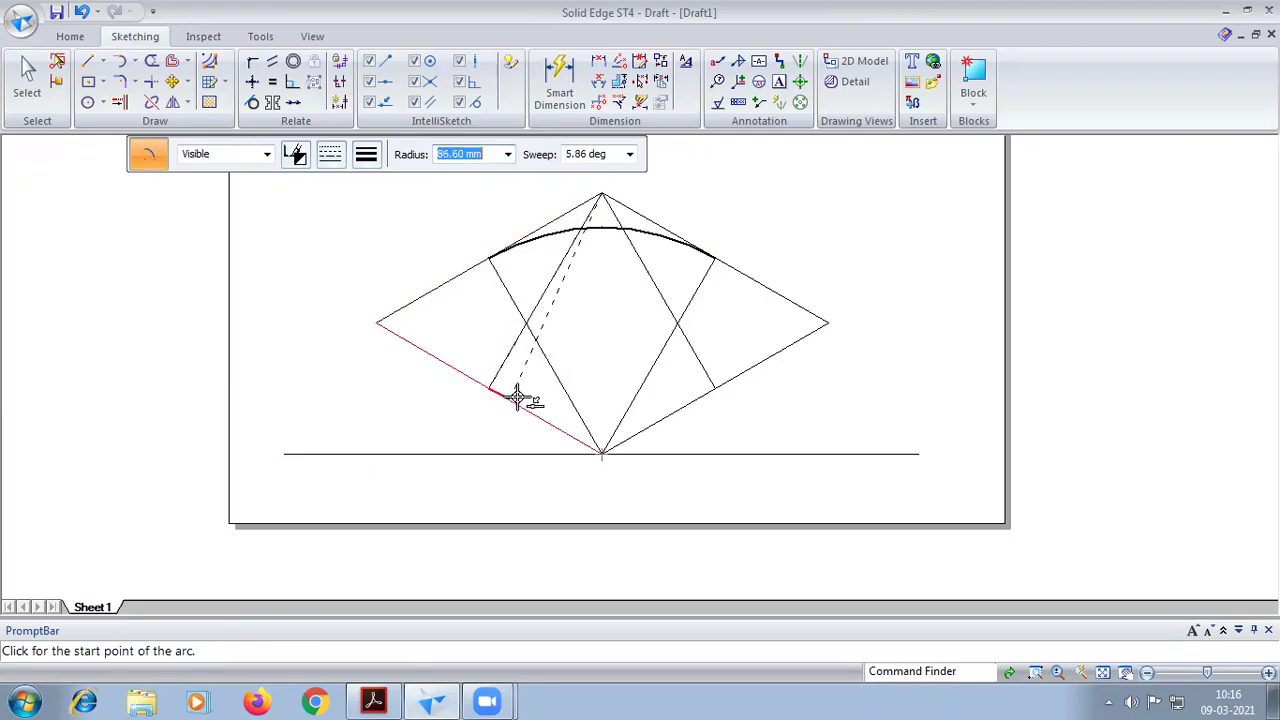
{"action": "left_click", "coordinate": [715, 388]}
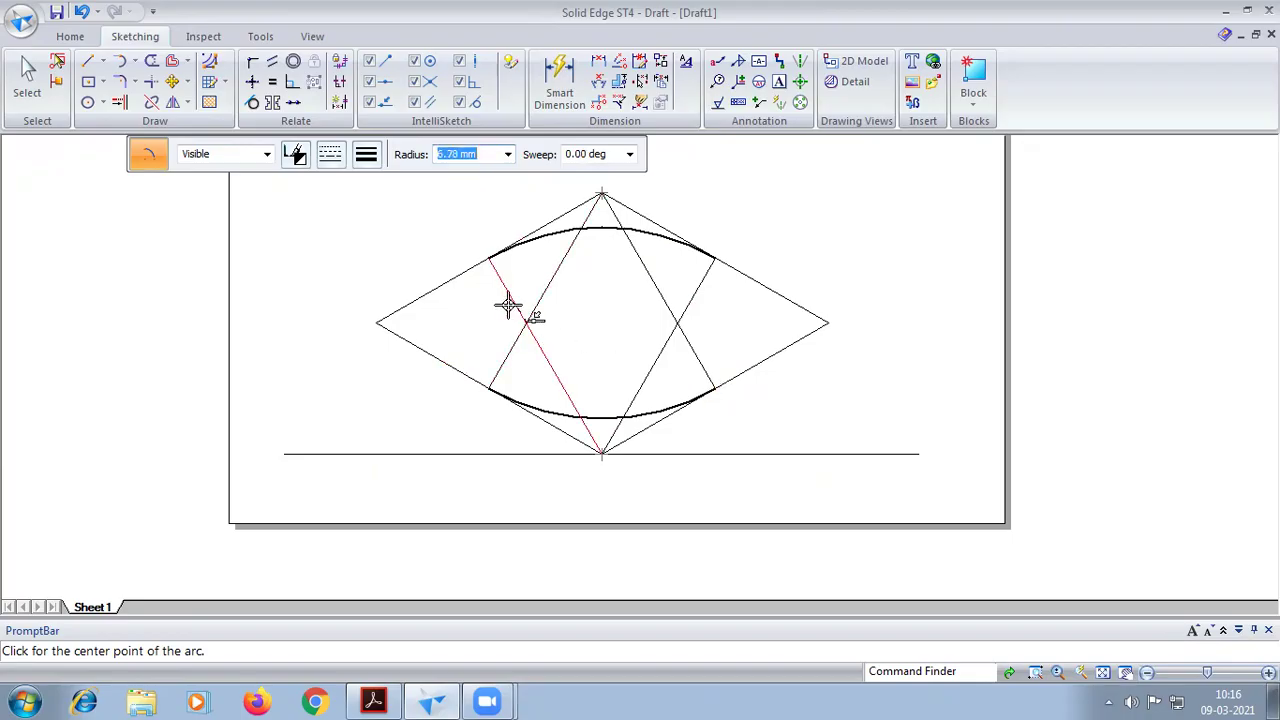
{"action": "left_click", "coordinate": [527, 322]}
{"action": "left_click", "coordinate": [488, 258]}
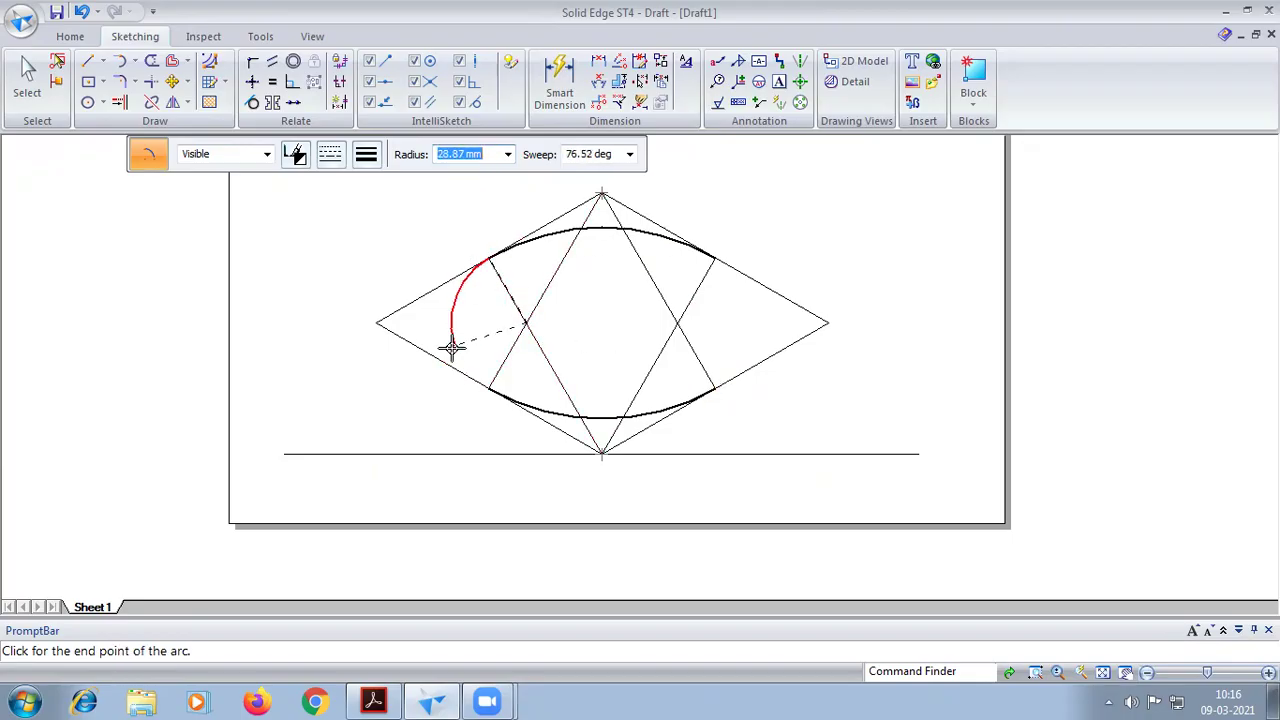
{"action": "left_click", "coordinate": [488, 389]}
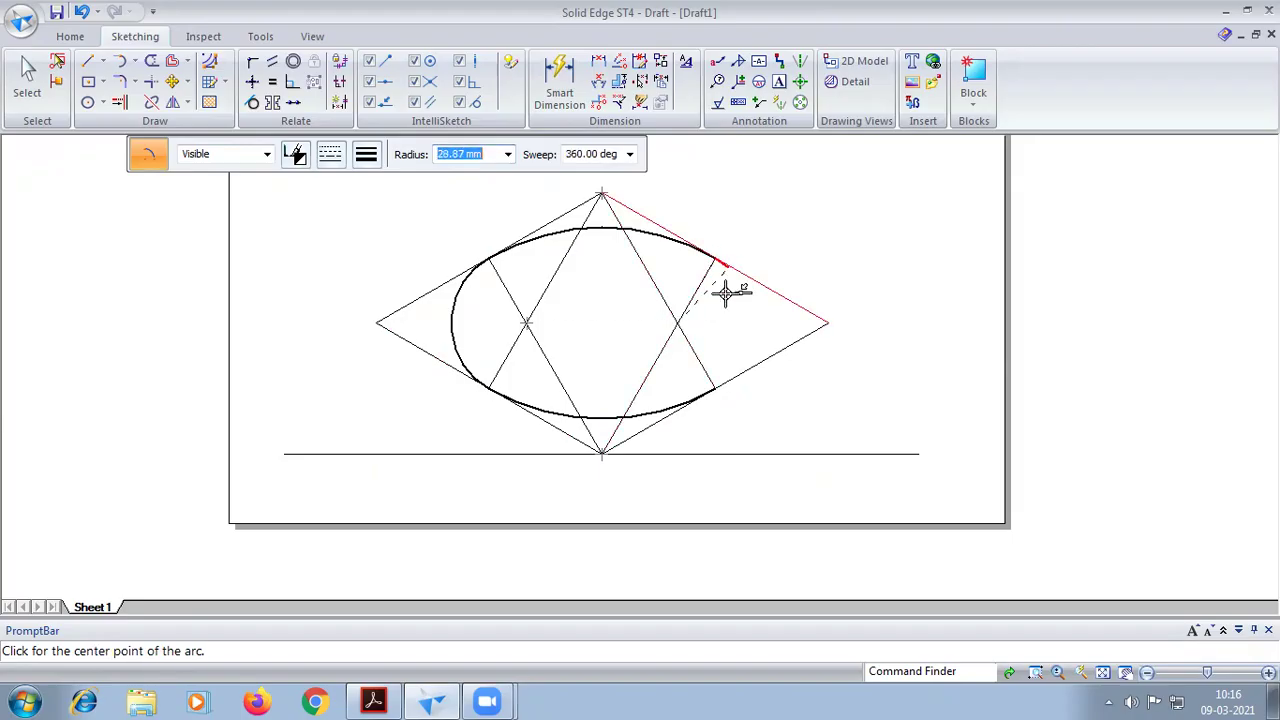
{"action": "left_click", "coordinate": [726, 291]}
{"action": "left_click", "coordinate": [716, 389]}
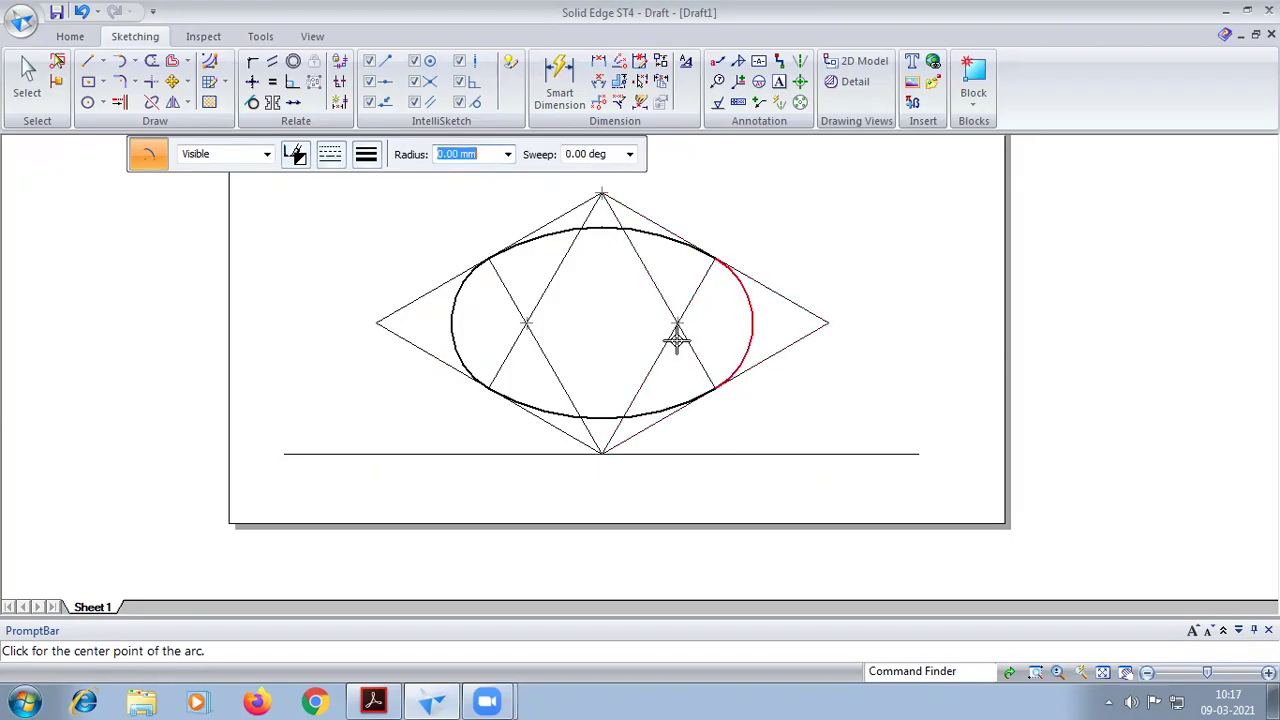
- Compare the finished ellipse against the PDF reference drawing
{"action": "left_click", "coordinate": [358, 699]}
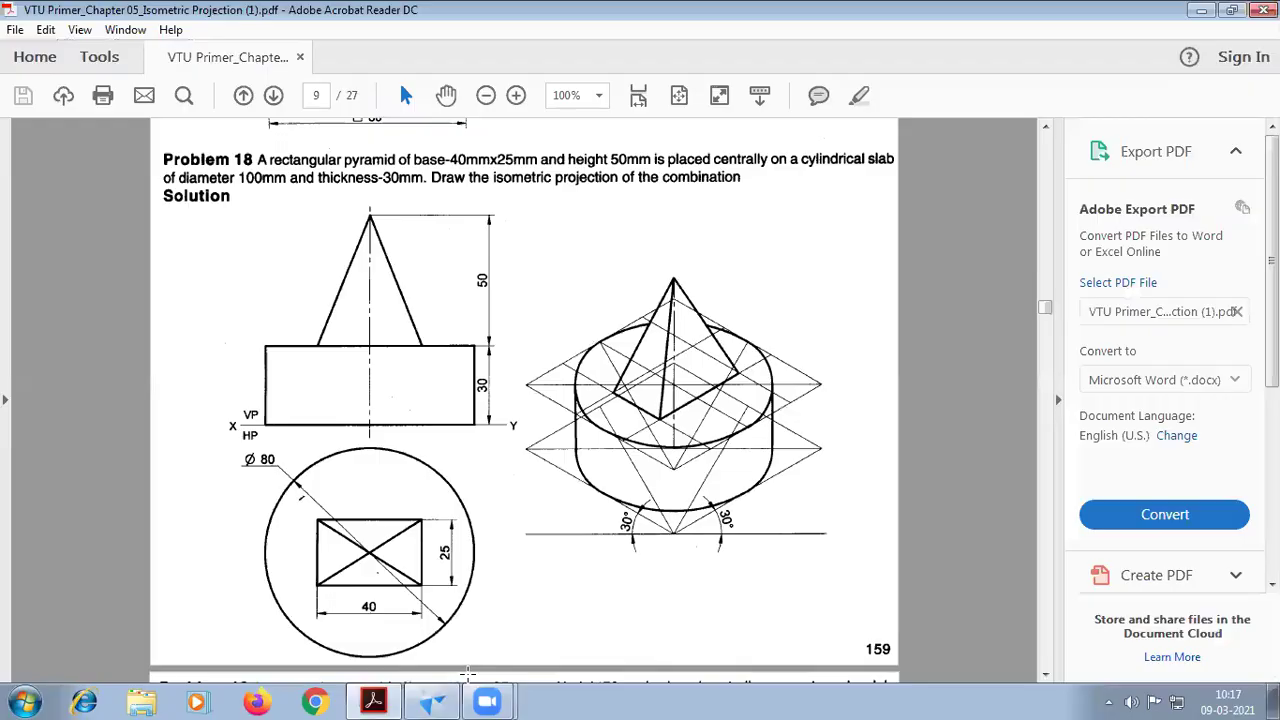
{"action": "left_click", "coordinate": [420, 700]}
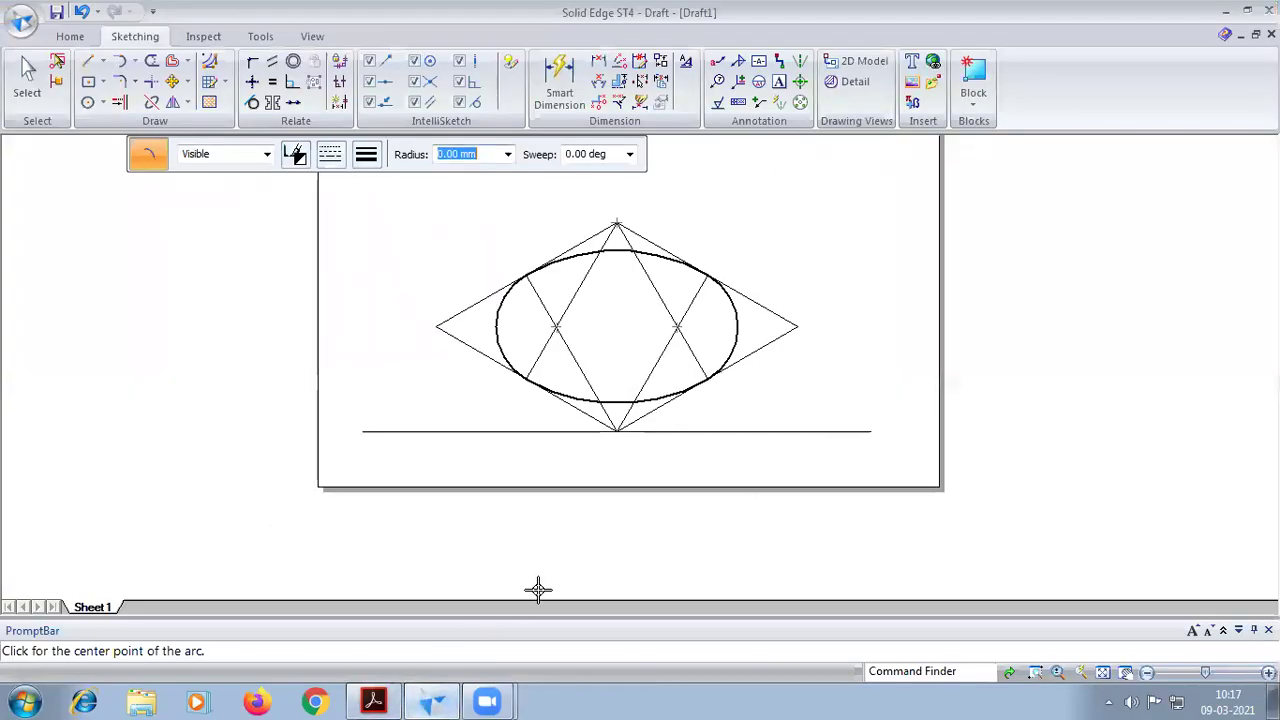
{"action": "scroll", "coordinate": [538, 590], "scroll_direction": "down", "scroll_amount": 1}
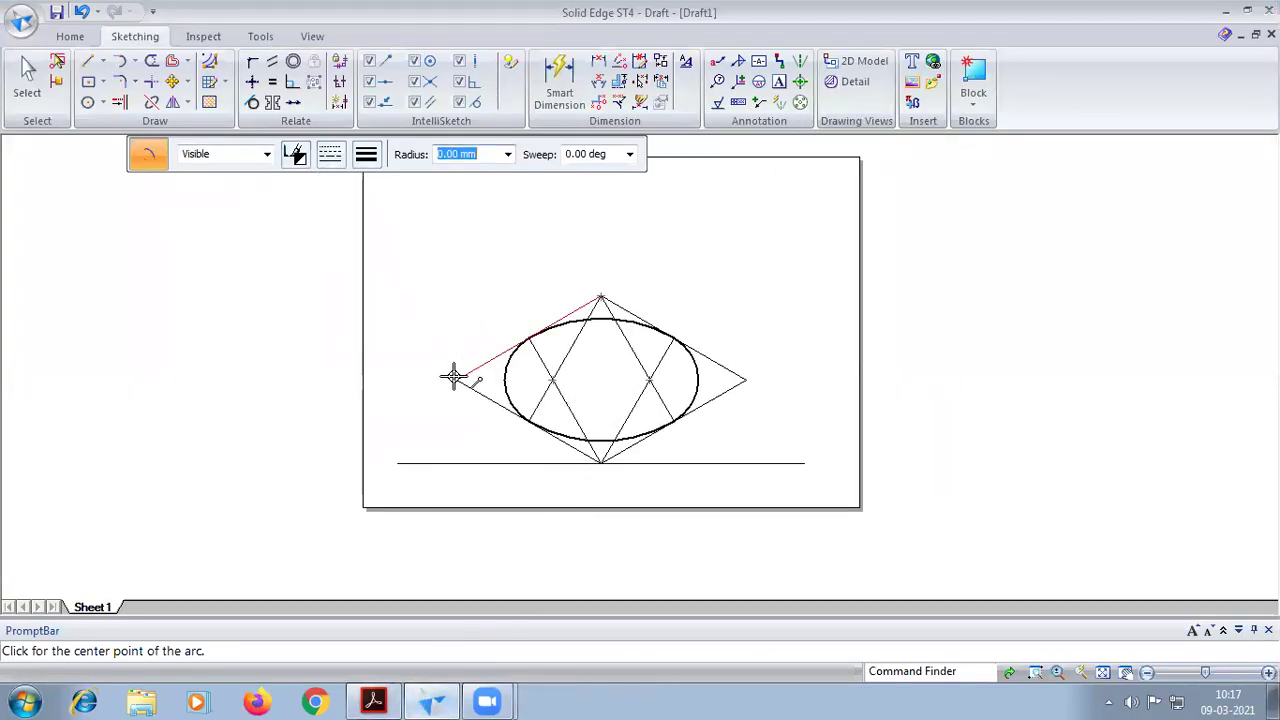
{"action": "left_click", "coordinate": [455, 380]}
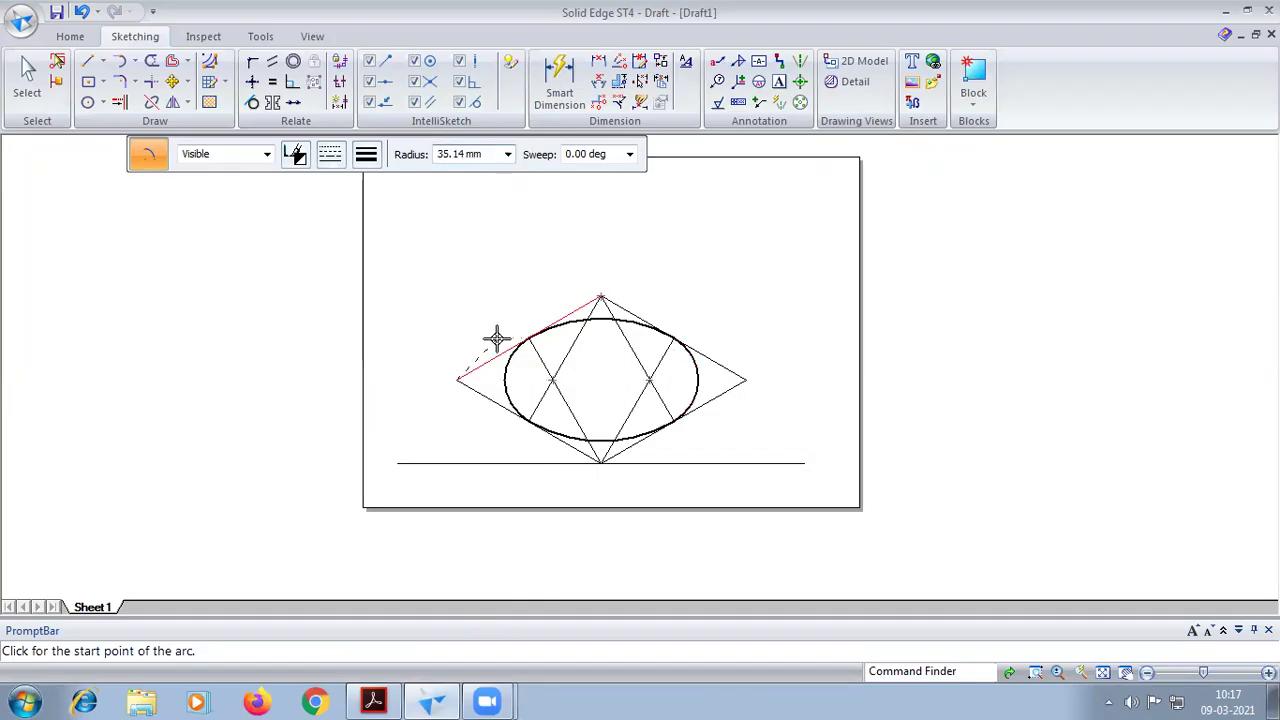
{"action": "left_click", "coordinate": [87, 61]}
- Draw a continuous horizontal line joining the rhombus's left and right vertices
{"action": "left_click", "coordinate": [330, 154]}
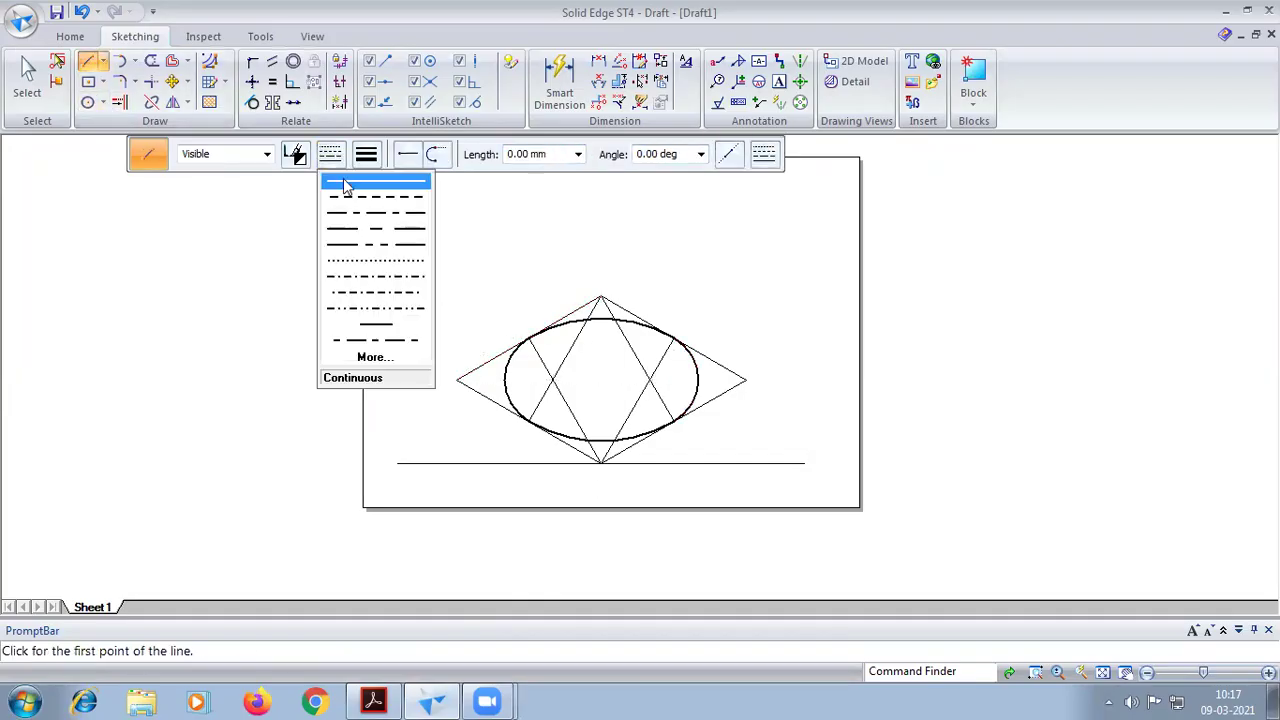
{"action": "left_click", "coordinate": [375, 177]}
{"action": "left_click", "coordinate": [457, 380]}
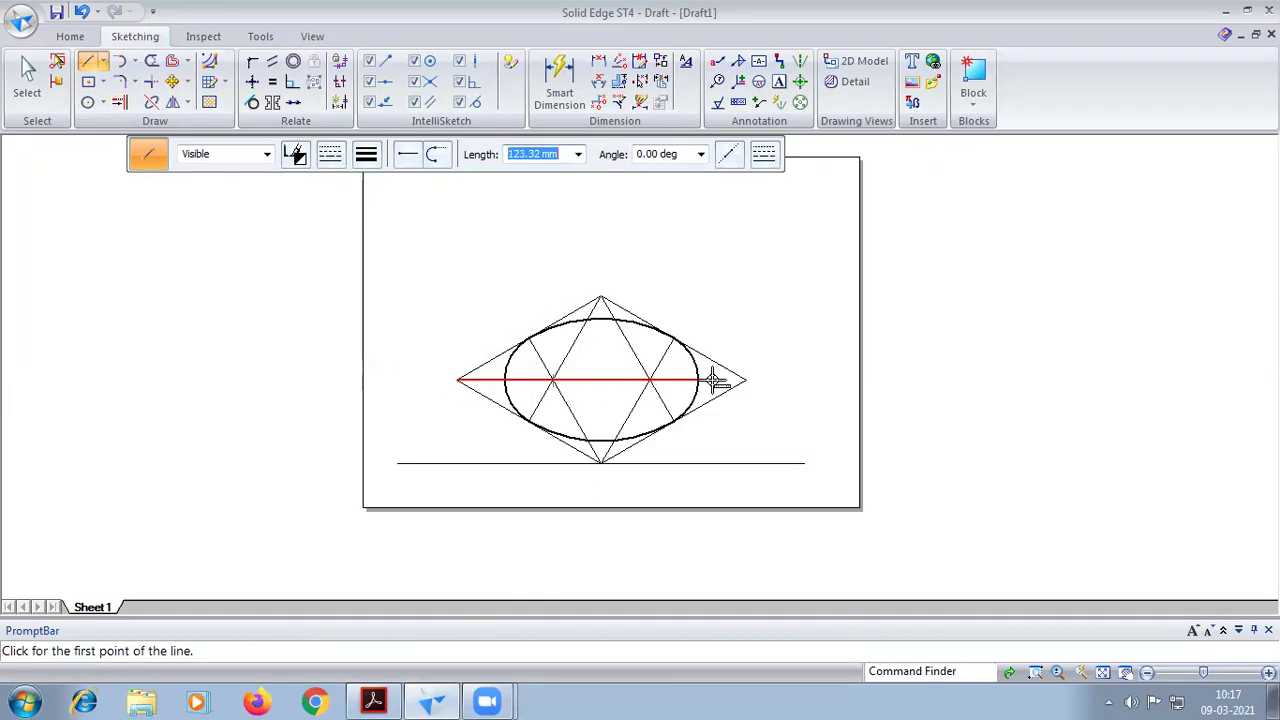
{"action": "left_click", "coordinate": [745, 380]}
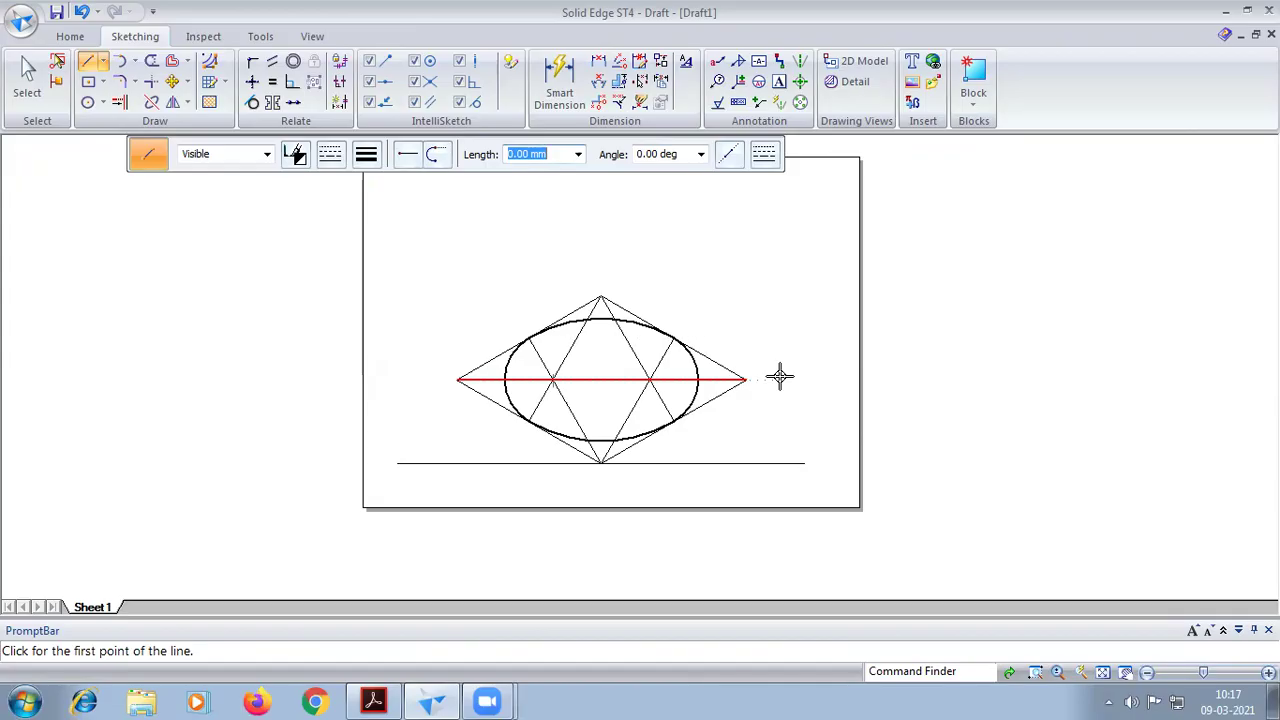
- Draw a 30 mm vertical line rising from the ellipse centre
{"action": "scroll", "coordinate": [780, 376], "scroll_direction": "down", "scroll_amount": 1}
{"action": "scroll", "coordinate": [780, 376], "scroll_direction": "up", "scroll_amount": 1}
{"action": "left_click", "coordinate": [601, 378]}
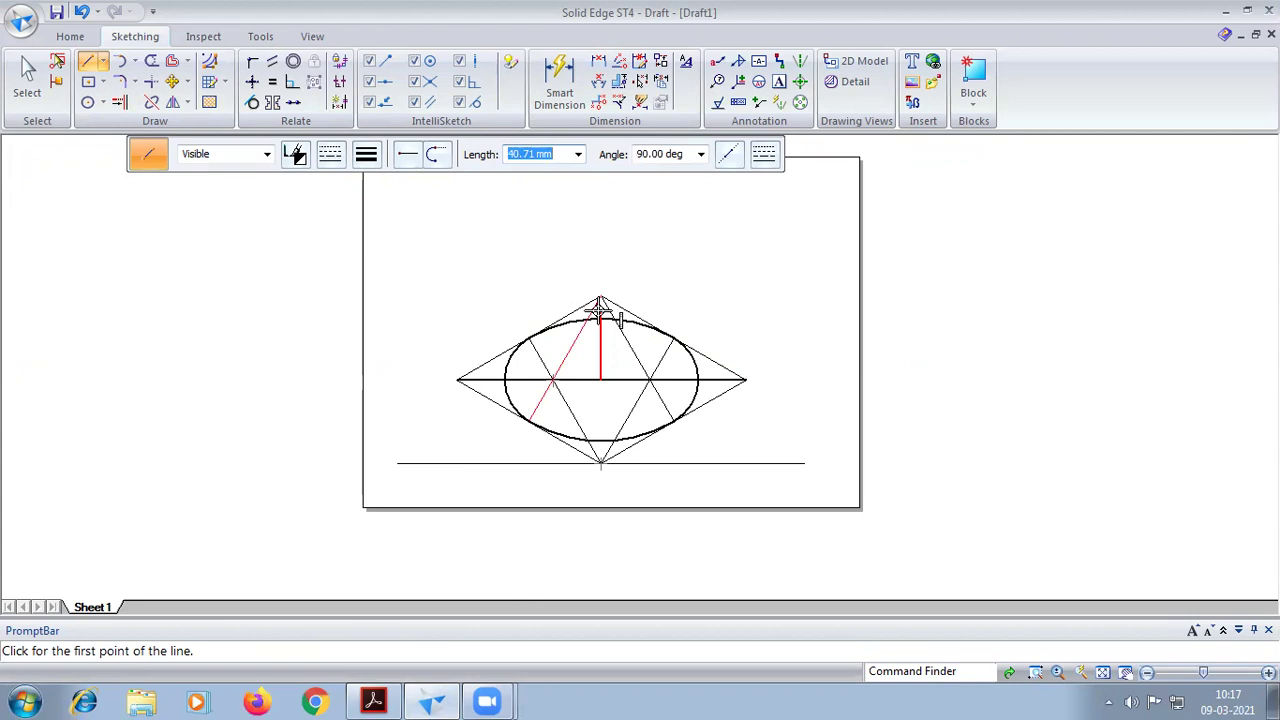
{"action": "left_click", "coordinate": [599, 313]}
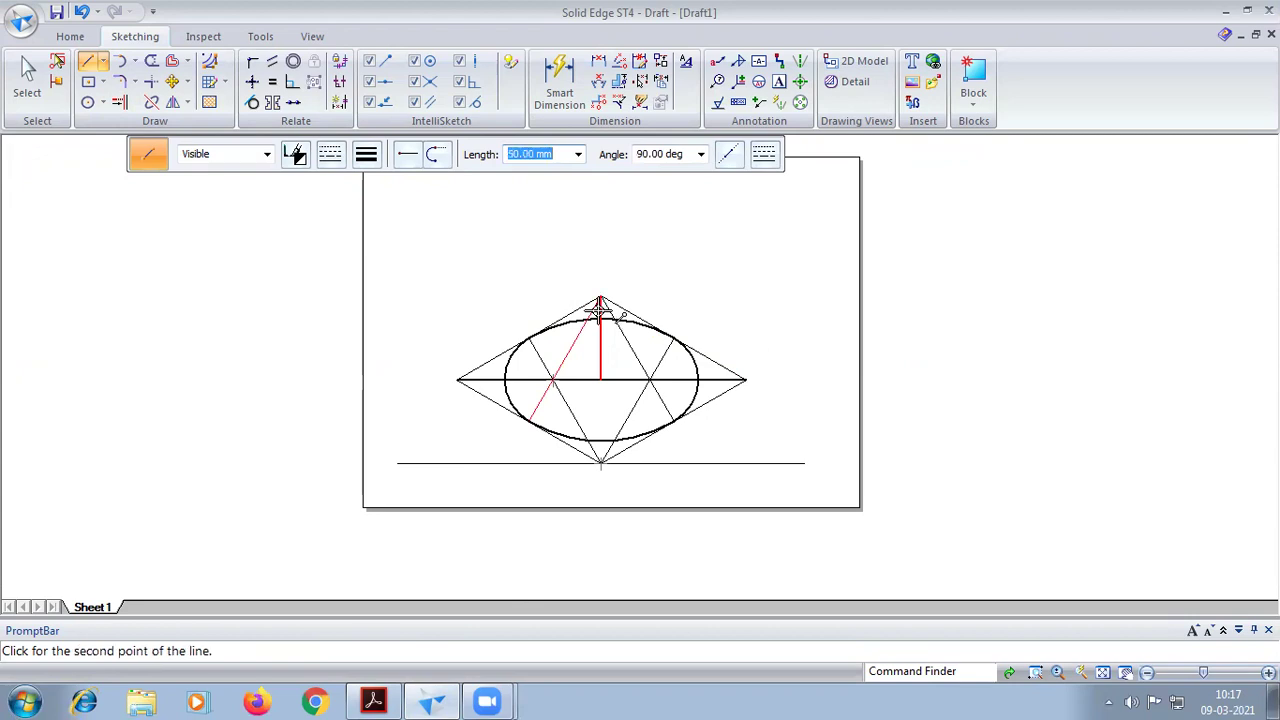
{"action": "type", "text": "30"}
{"action": "key", "text": "Tab"}
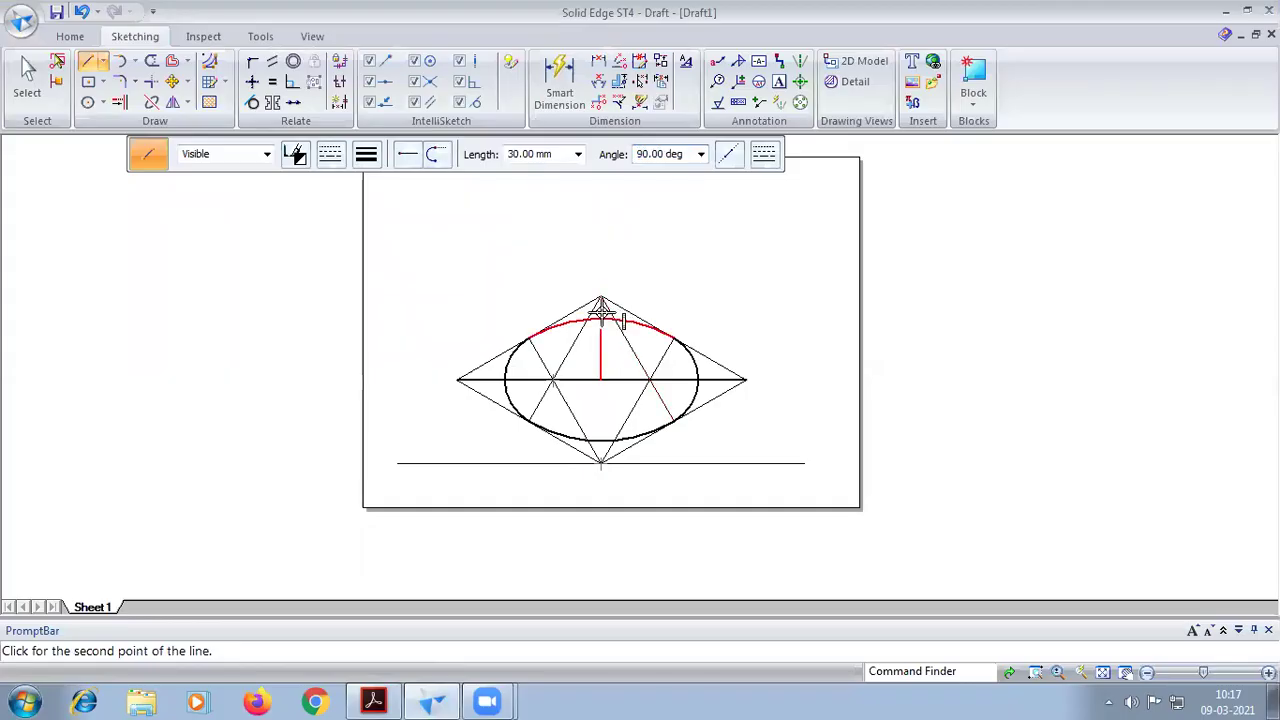
{"action": "left_click", "coordinate": [601, 305]}
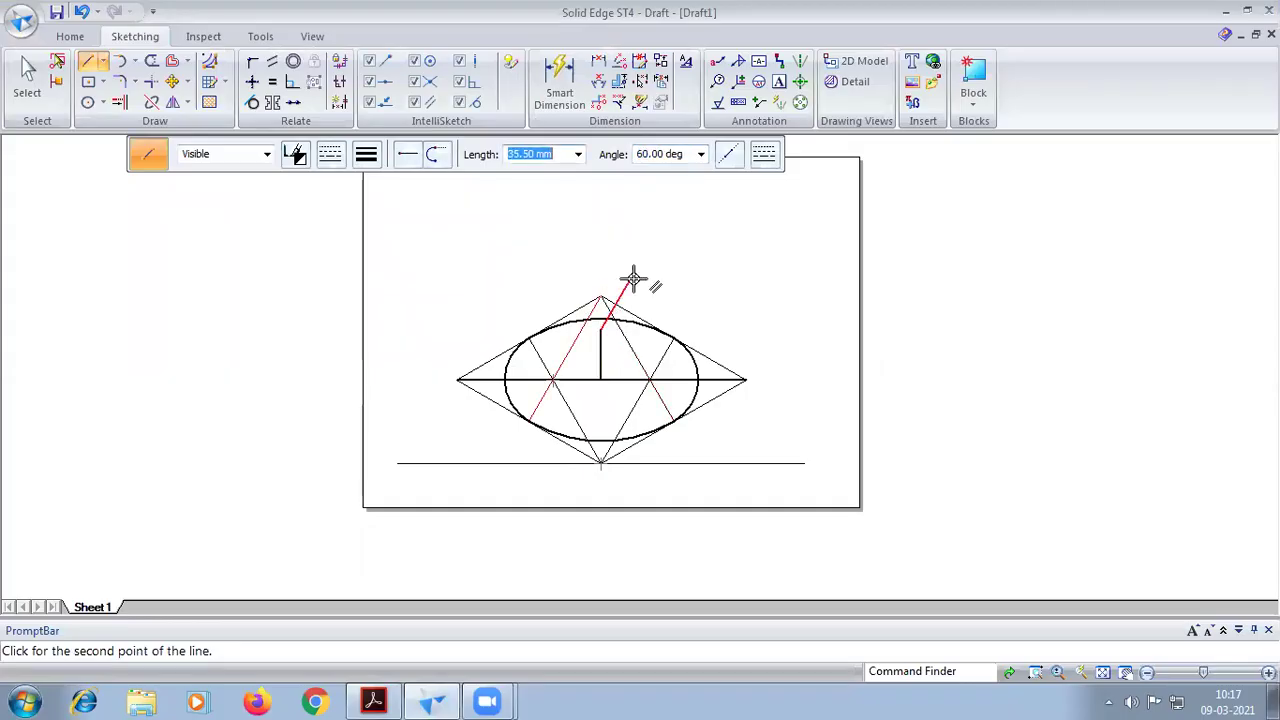
- Fence-select the rhombus-and-ellipse construction, leaving out the vertical line
{"action": "left_click", "coordinate": [27, 75]}
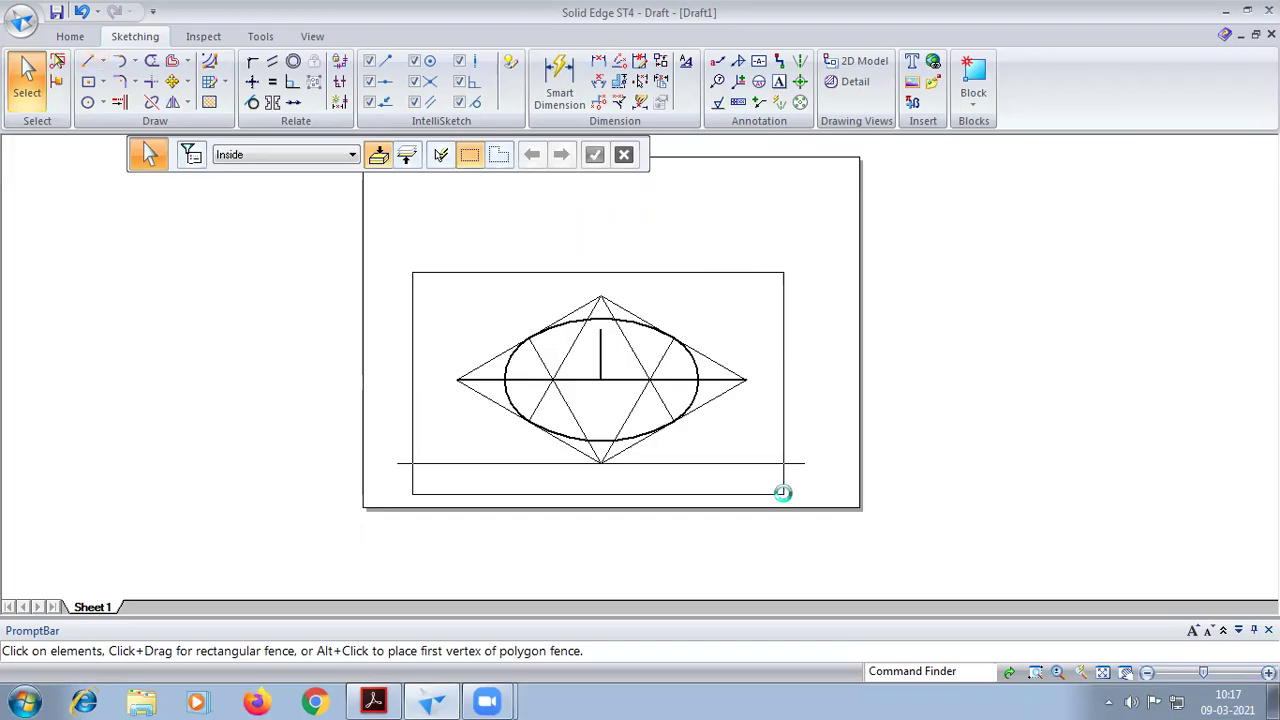
{"action": "left_click_drag", "start_coordinate": [413, 275], "coordinate": [785, 492]}
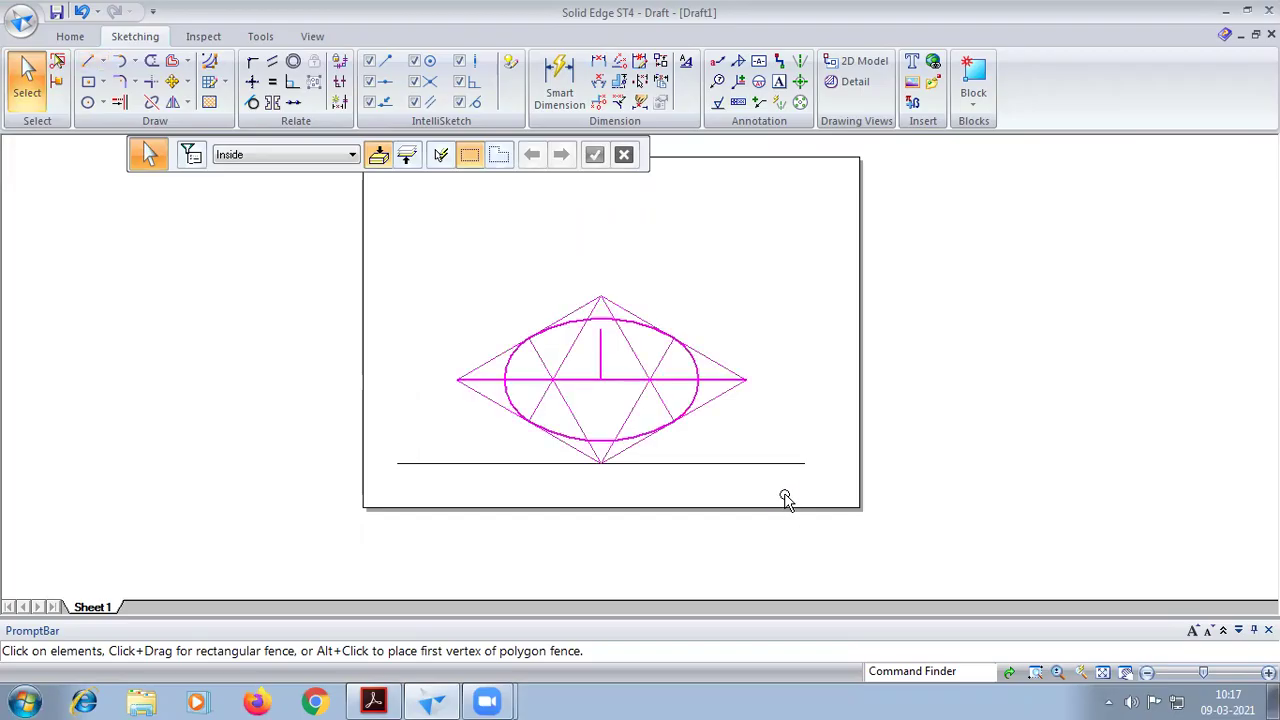
{"action": "left_click", "coordinate": [601, 355]}
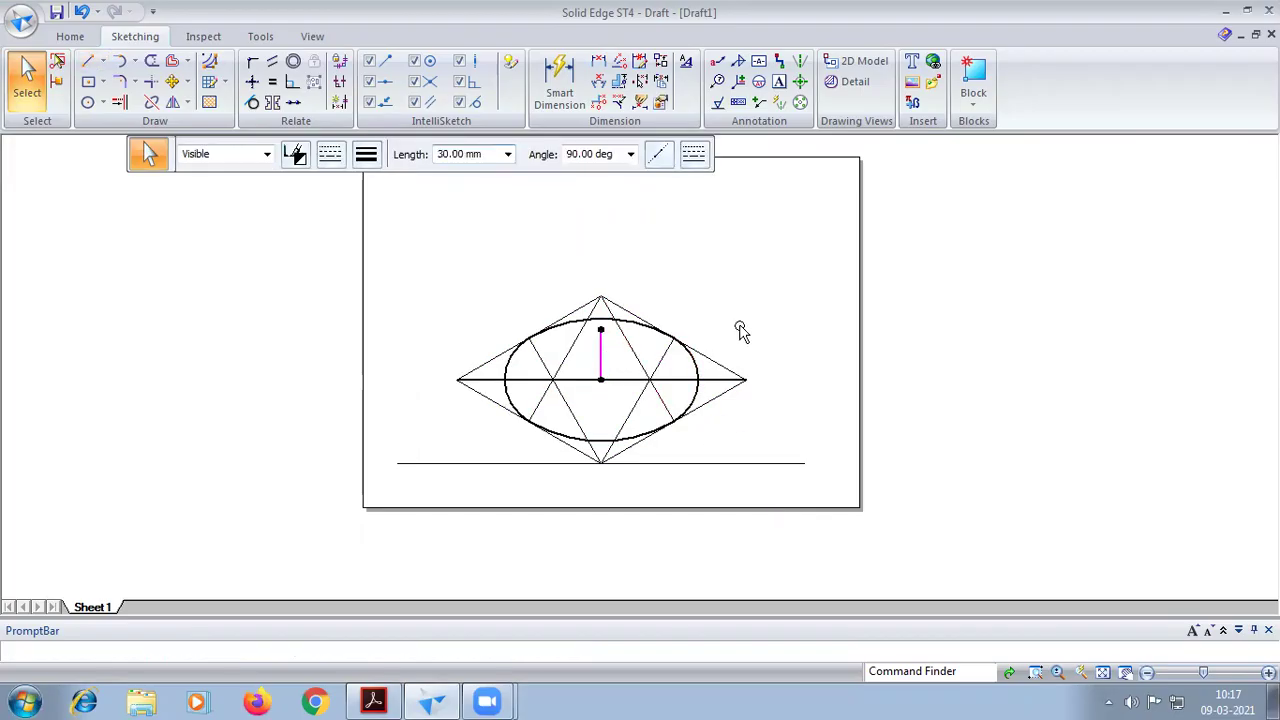
{"action": "key", "text": "Escape"}
{"action": "left_click_drag", "start_coordinate": [424, 276], "coordinate": [800, 517]}
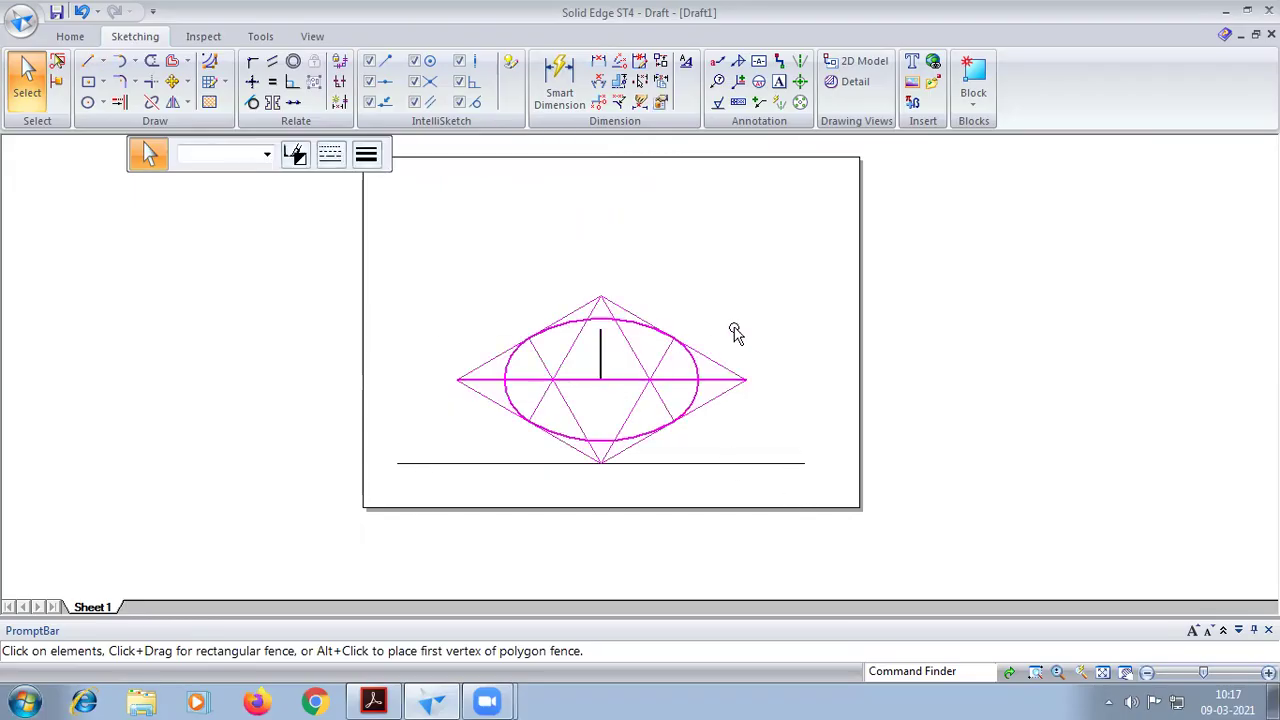
- Copy the construction and move the copy's centre onto the vertical line's top end
{"action": "left_click", "coordinate": [187, 81]}
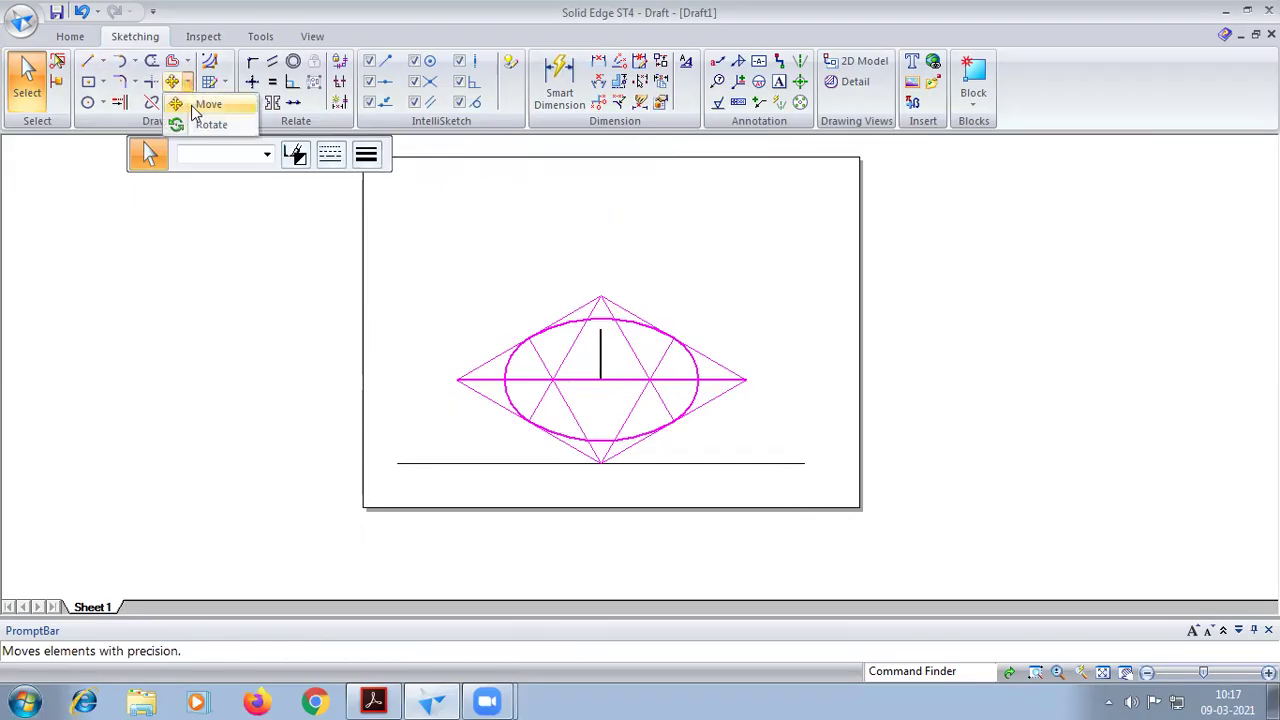
{"action": "left_click", "coordinate": [193, 112]}
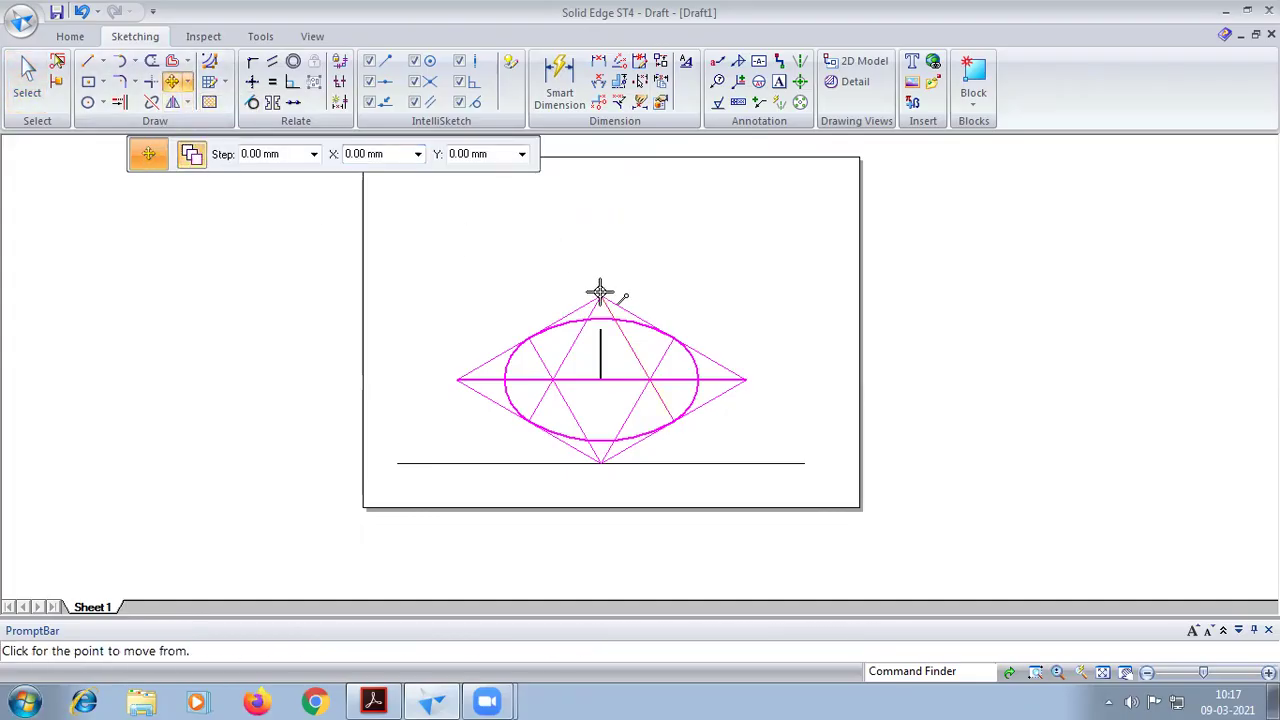
{"action": "left_click", "coordinate": [600, 292]}
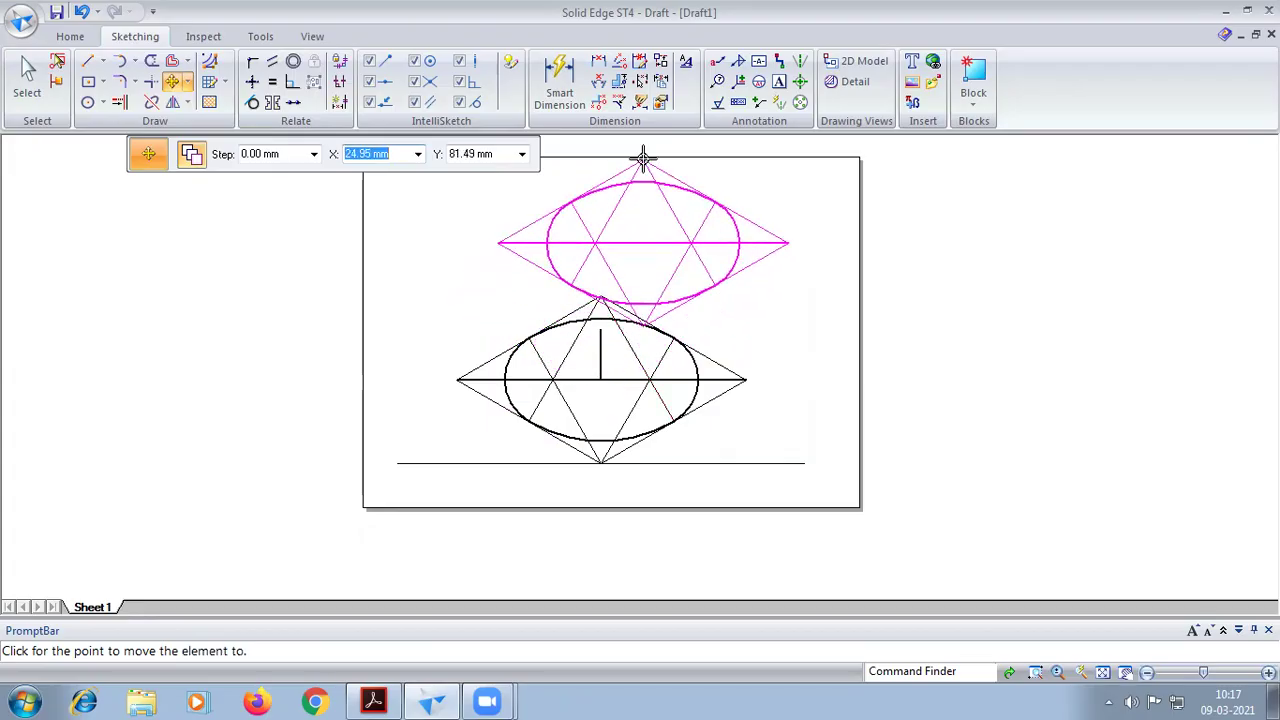
{"action": "key", "text": "Escape"}
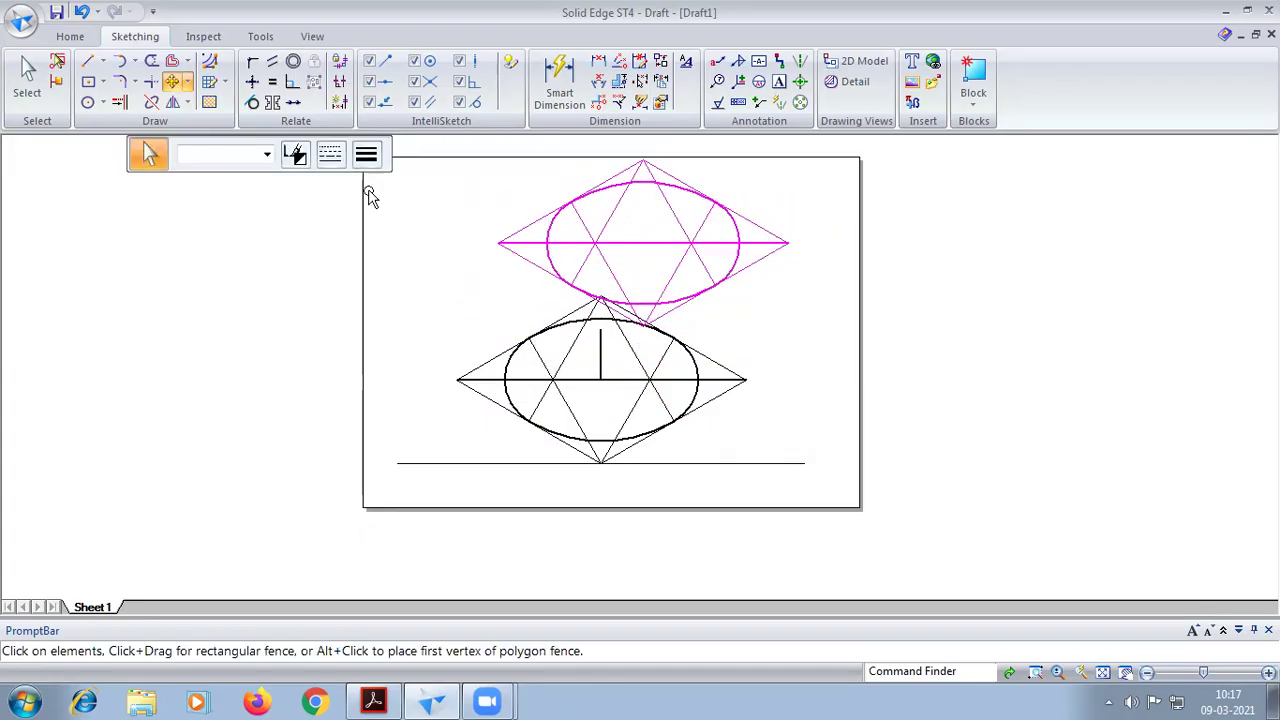
{"action": "left_click", "coordinate": [188, 84]}
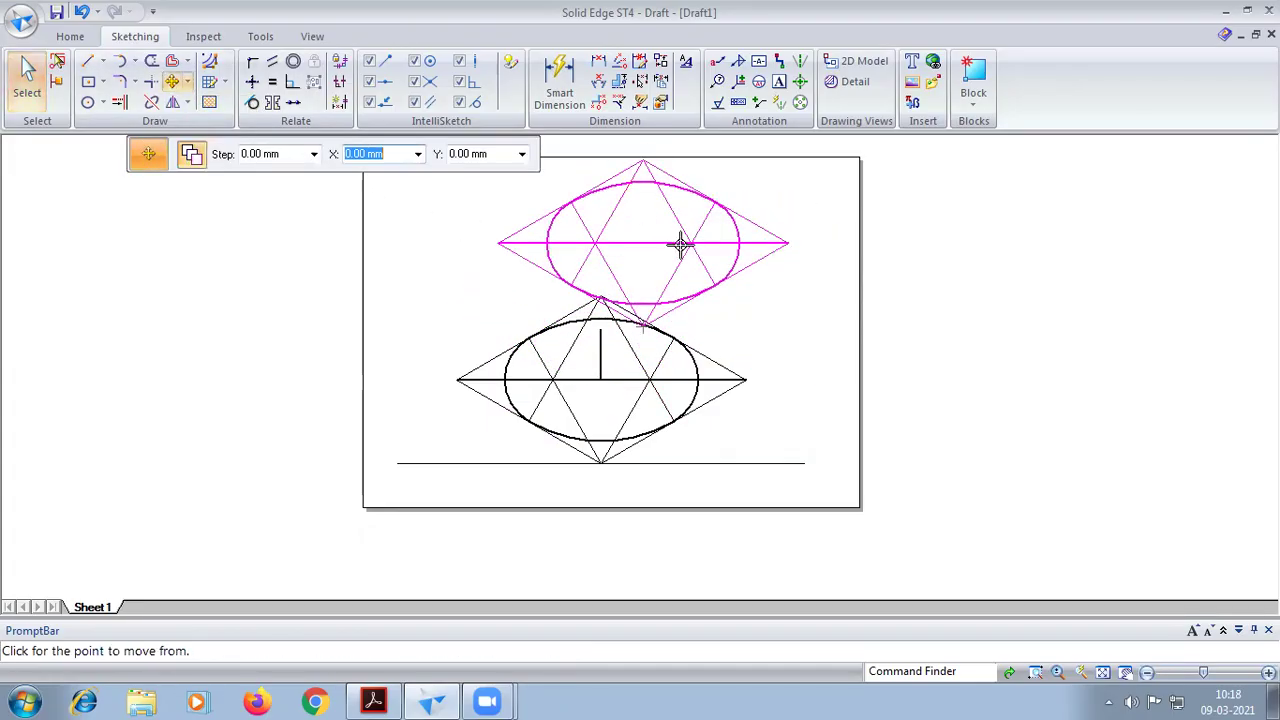
{"action": "left_click", "coordinate": [642, 242]}
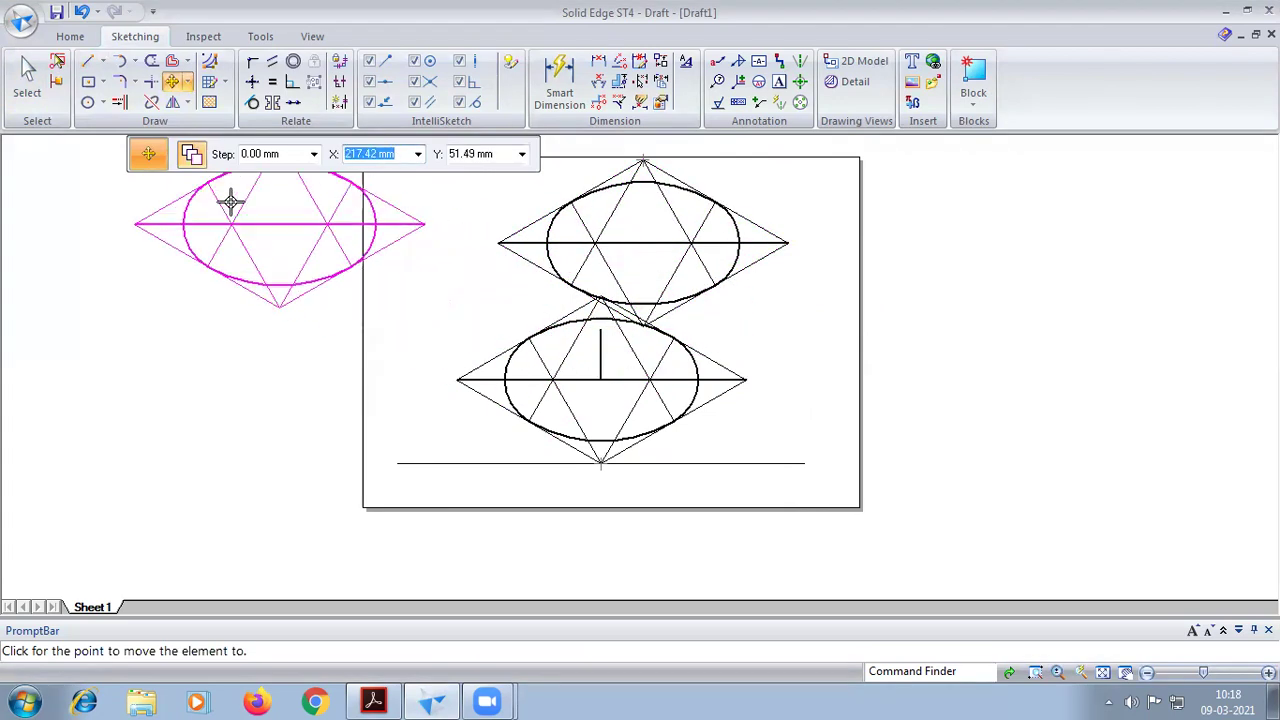
{"action": "left_click", "coordinate": [601, 329]}
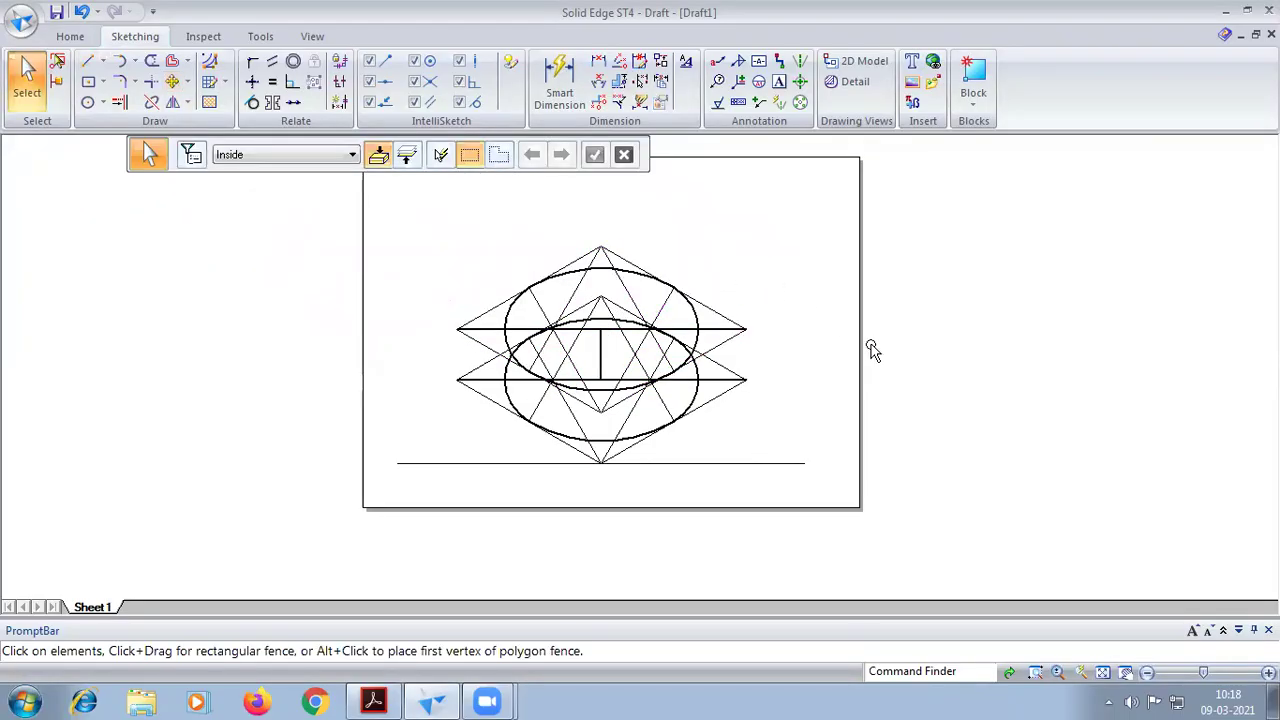
- Delete the central vertical line
{"action": "left_click", "coordinate": [601, 360]}
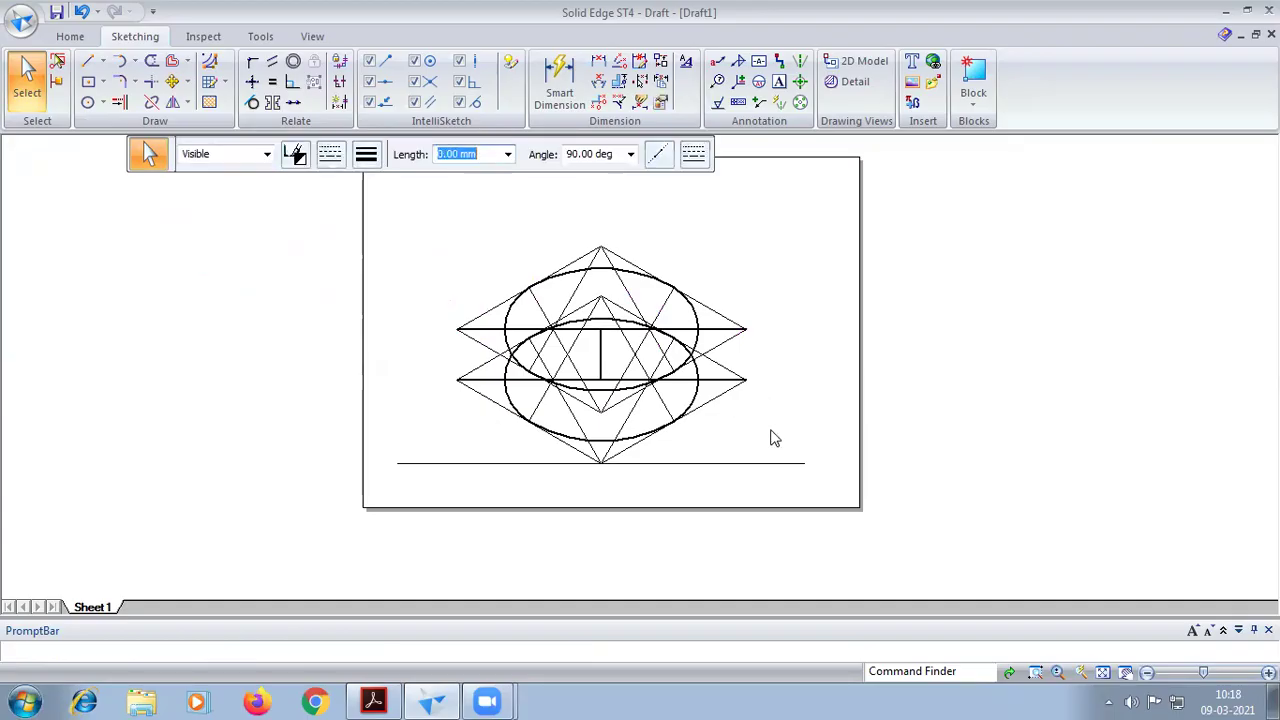
{"action": "key", "text": "Delete"}
{"action": "left_click", "coordinate": [87, 61]}
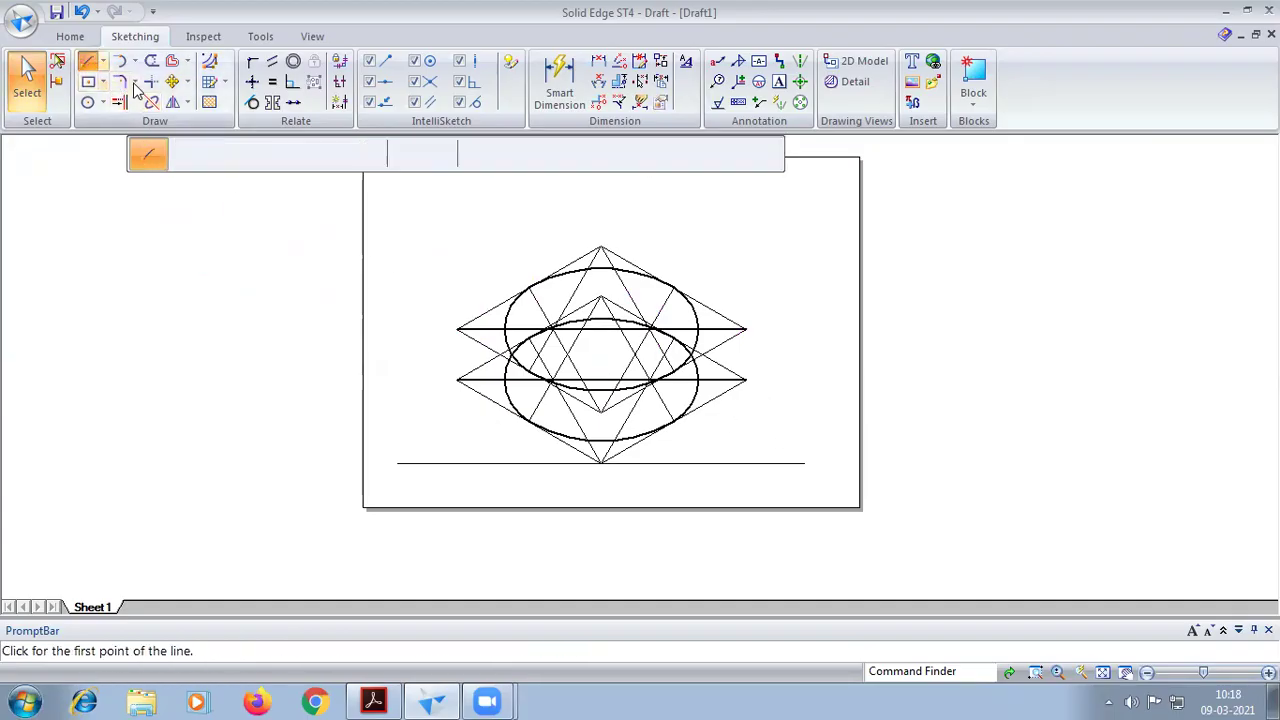
{"action": "left_click", "coordinate": [367, 155]}
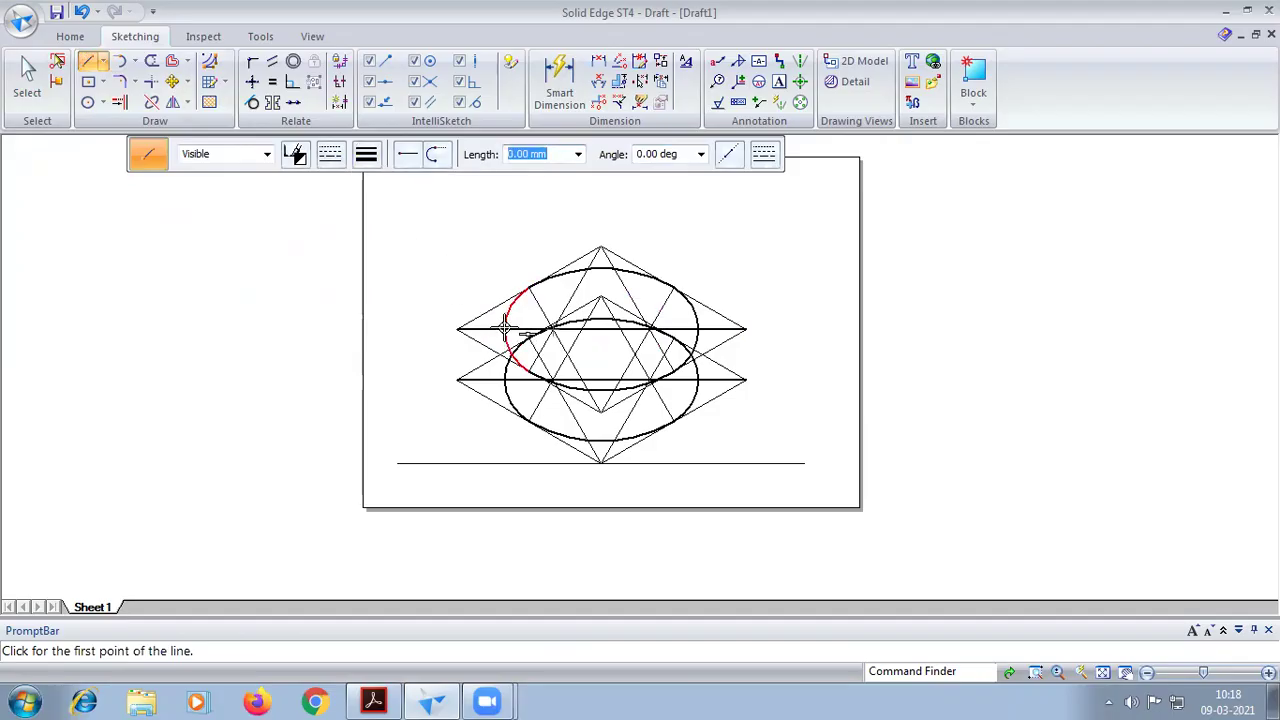
{"action": "scroll", "coordinate": [505, 327], "scroll_direction": "up", "scroll_amount": 3}
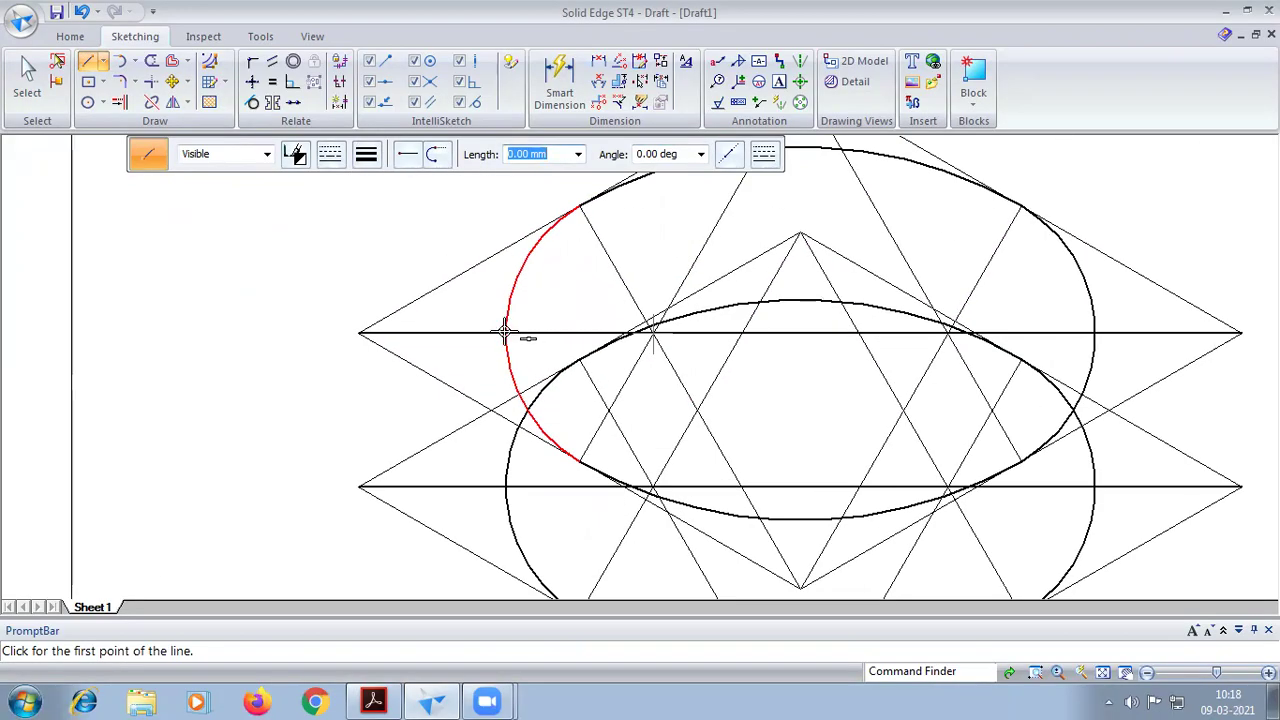
- Draw vertical slab sides at both ellipse extremes and fit the sheet in view
{"action": "left_click", "coordinate": [505, 332]}
{"action": "left_click", "coordinate": [505, 487]}
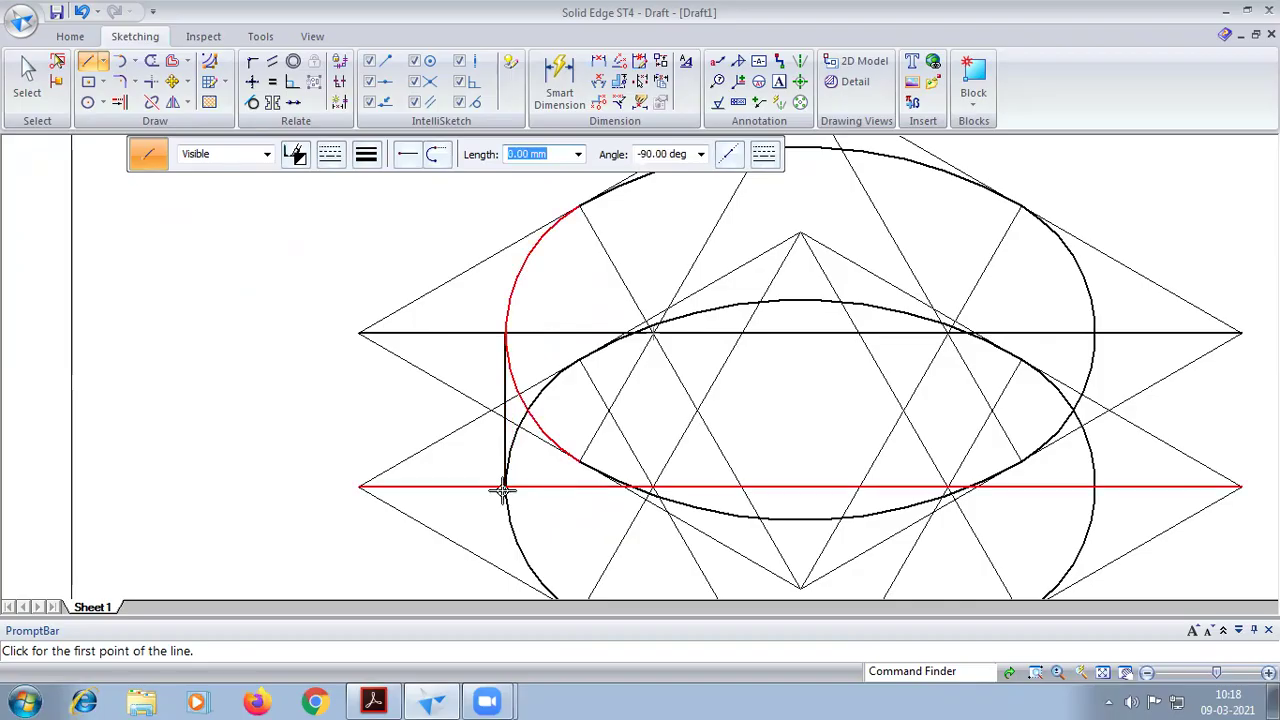
{"action": "right_click", "coordinate": [1094, 358]}
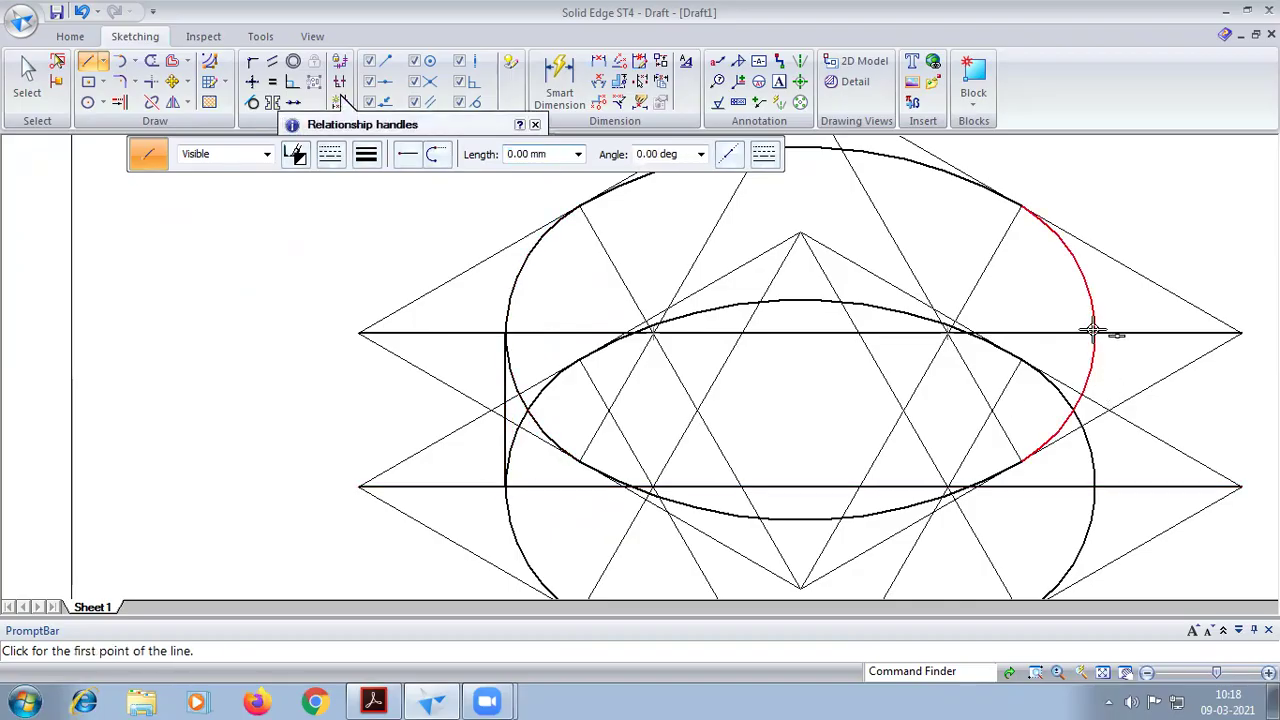
{"action": "left_click", "coordinate": [1094, 332]}
{"action": "left_click", "coordinate": [1094, 487]}
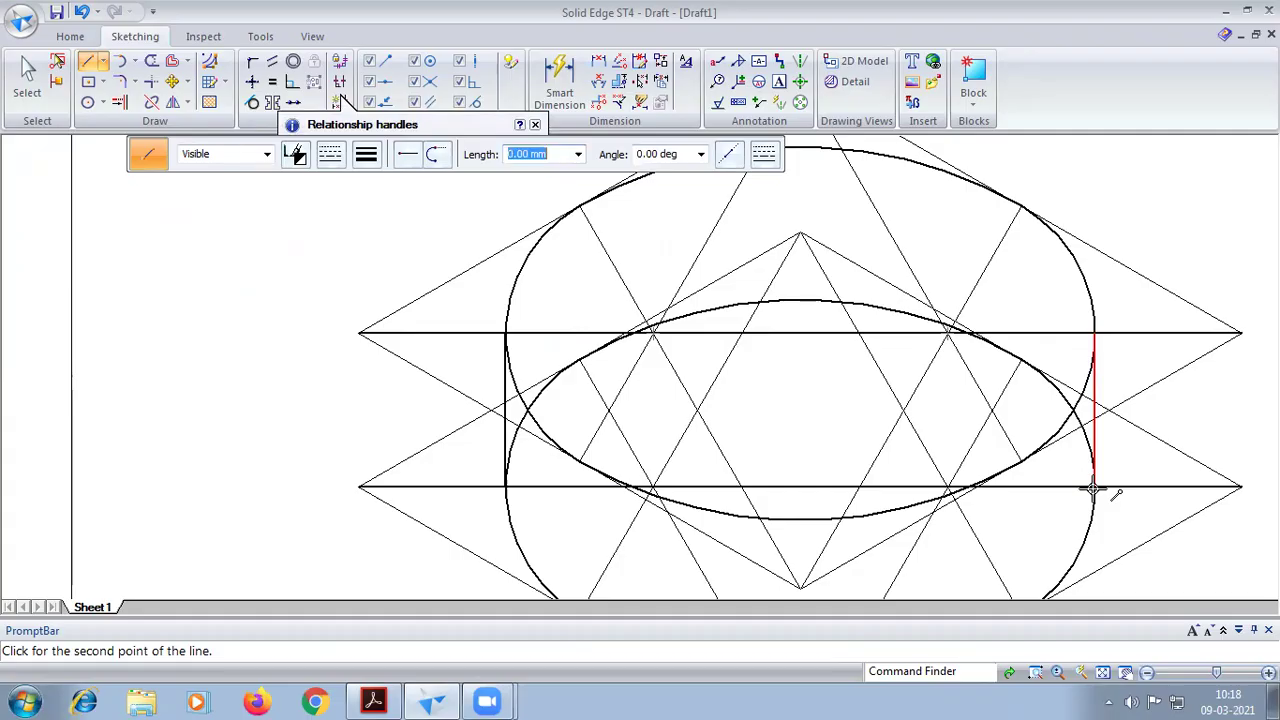
{"action": "right_click", "coordinate": [1094, 487]}
{"action": "left_click", "coordinate": [1104, 673]}
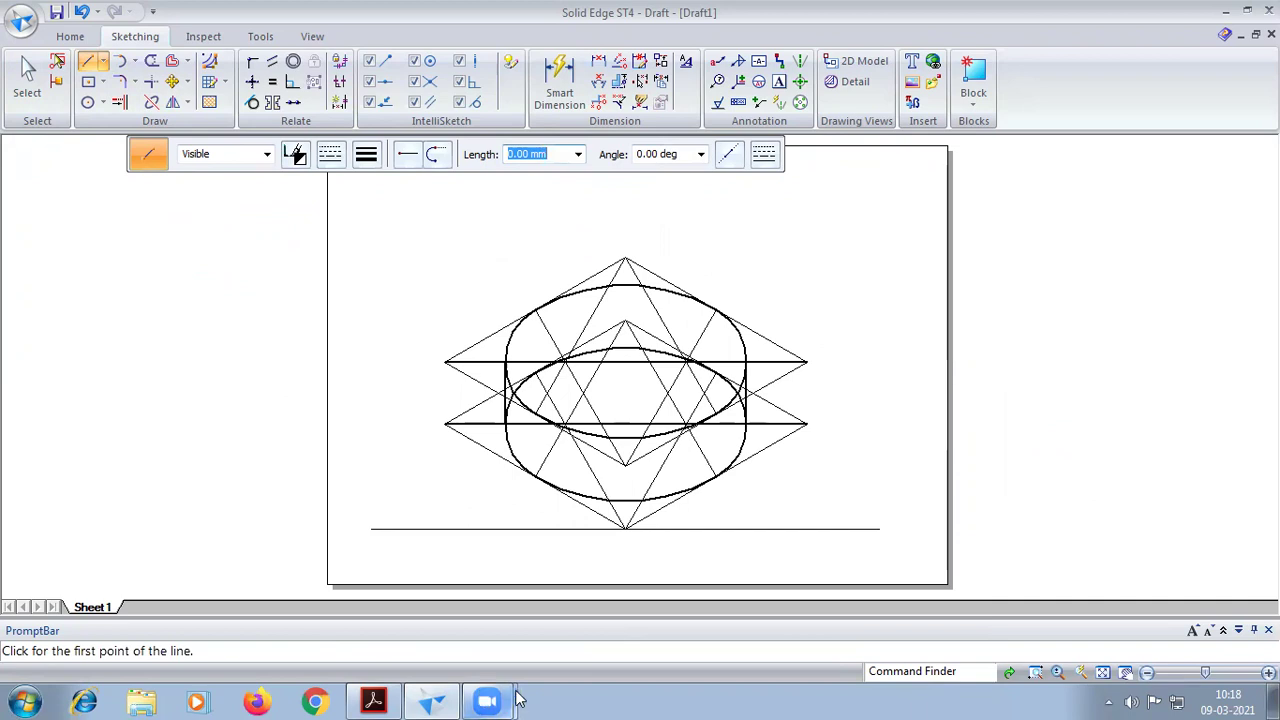
{"action": "left_click", "coordinate": [373, 700]}
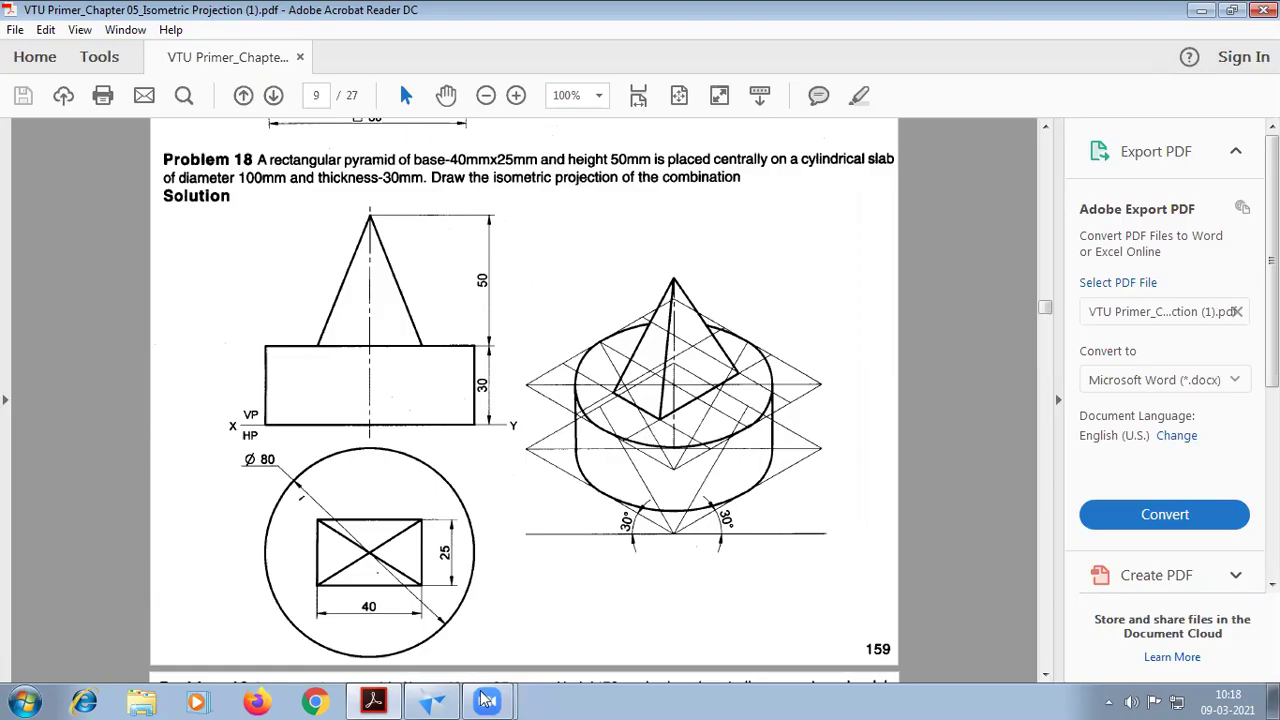
{"action": "left_click", "coordinate": [431, 701]}
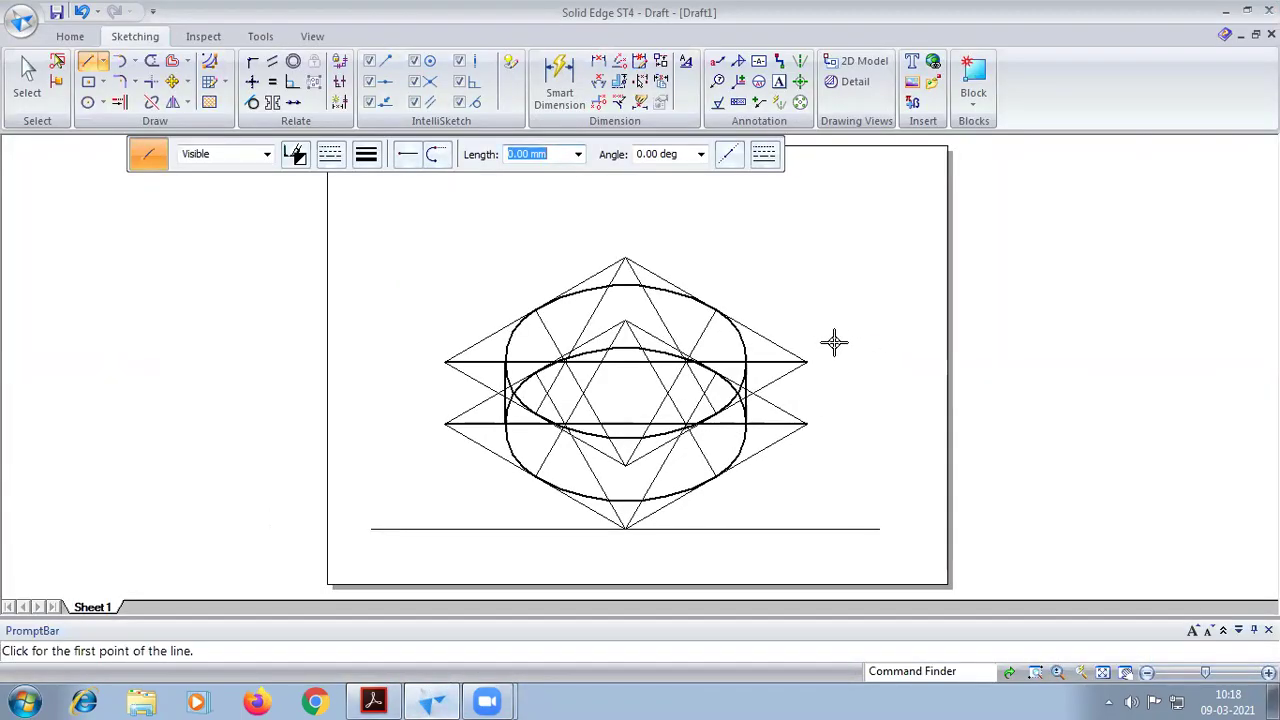
- Draw a 30 mm segment from the diamond's right vertex
{"action": "left_click", "coordinate": [135, 63]}
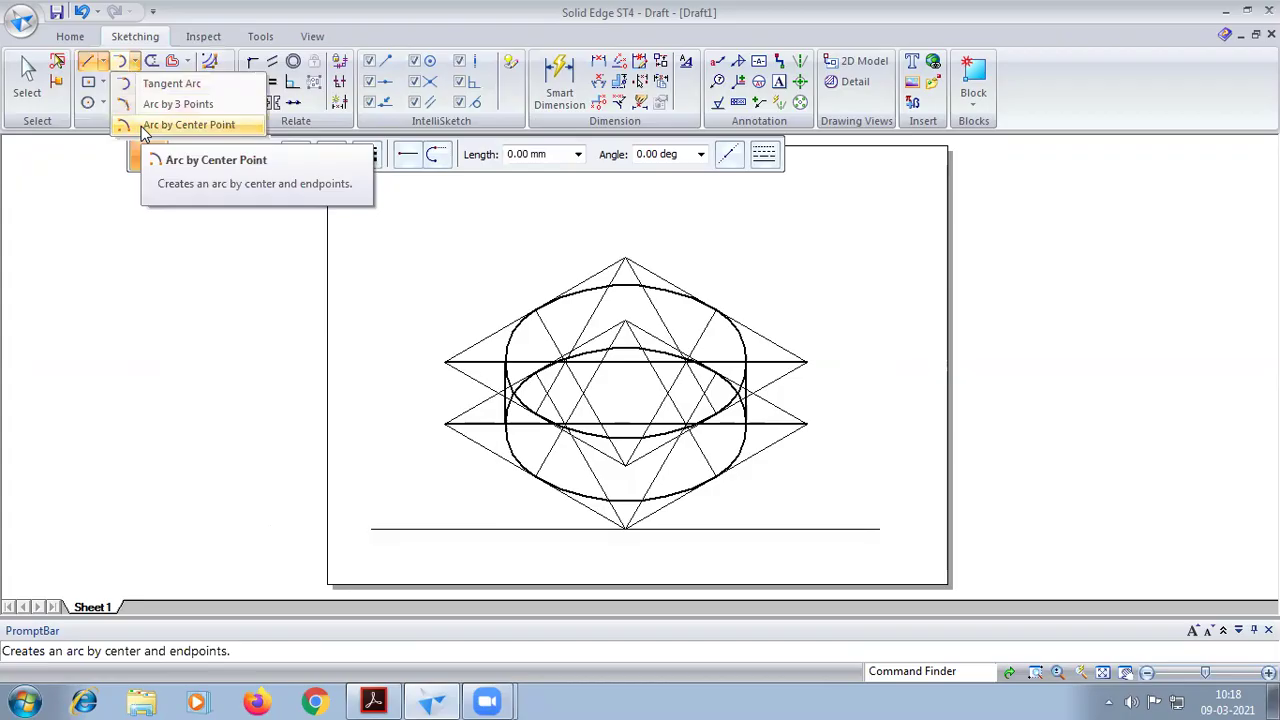
{"action": "left_click", "coordinate": [88, 62]}
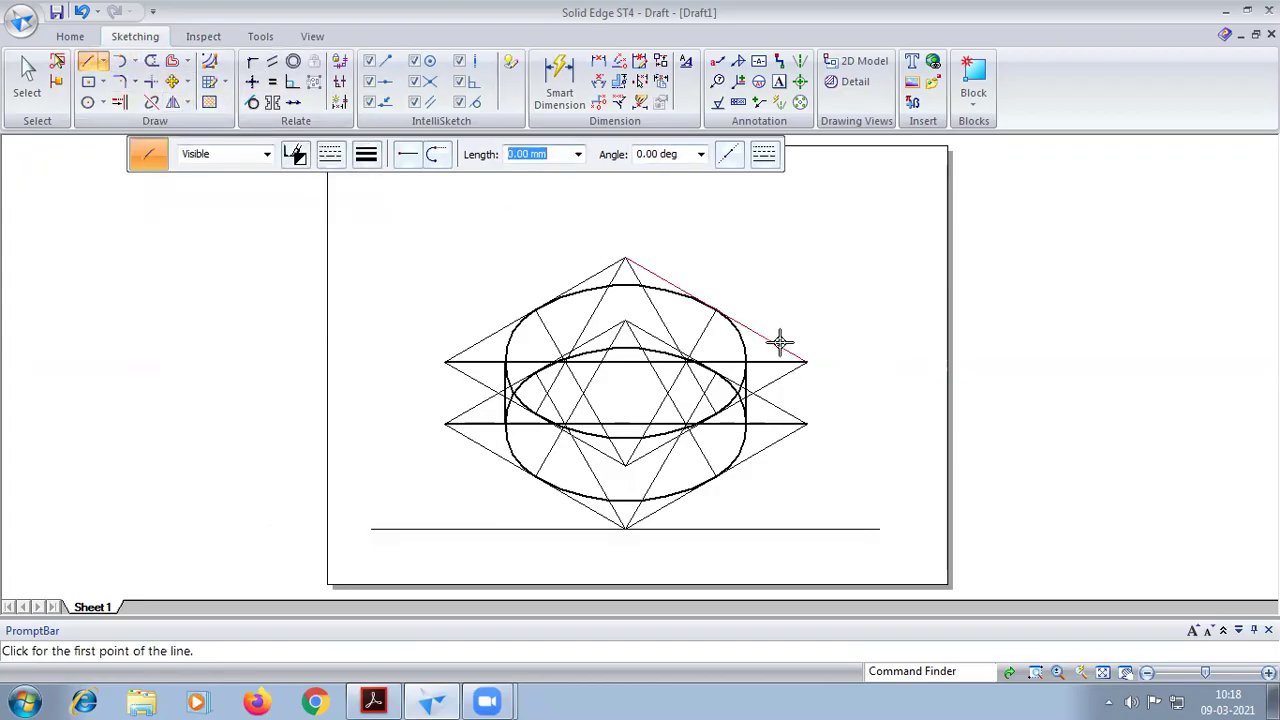
{"action": "left_click", "coordinate": [806, 362]}
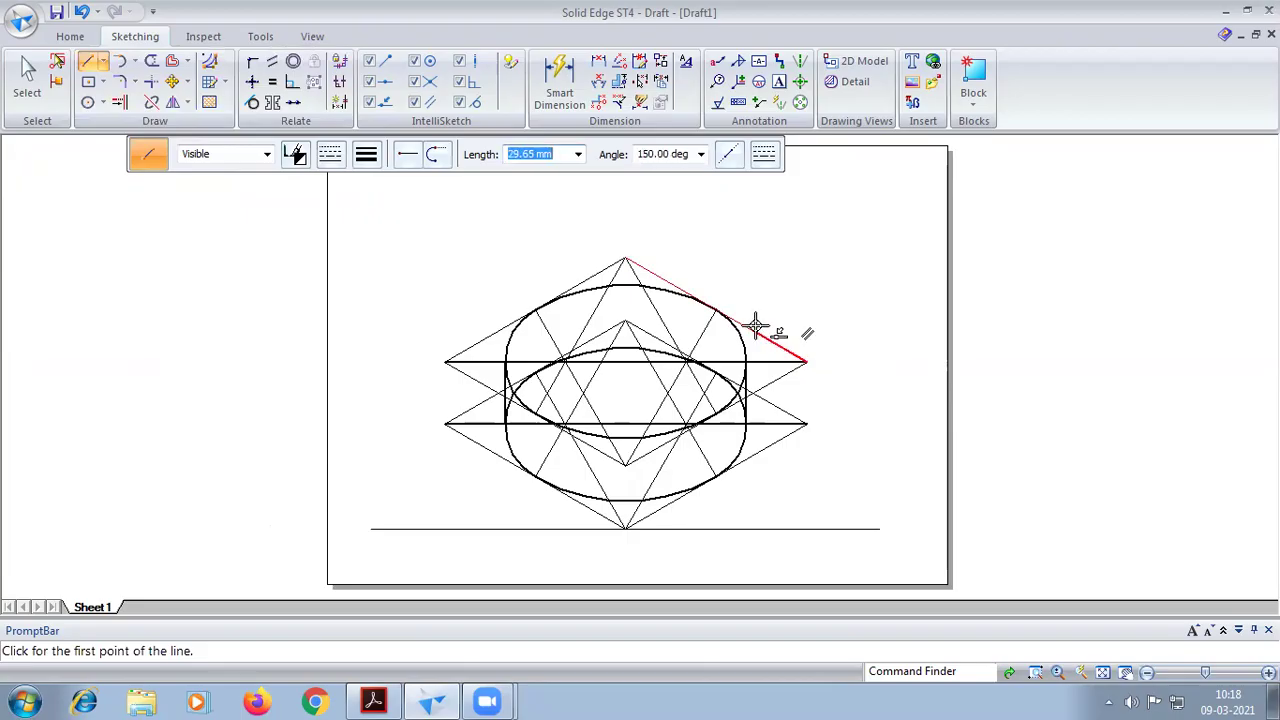
{"action": "type", "text": "30"}
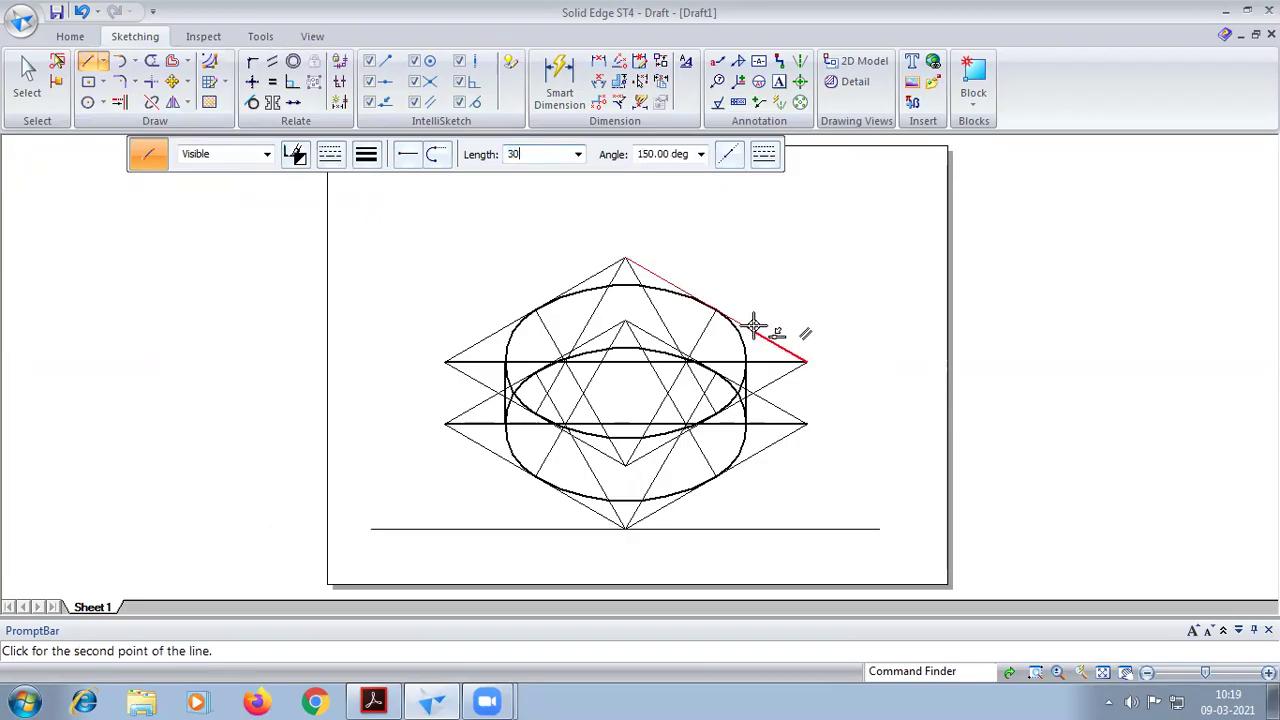
{"action": "key", "text": "Tab"}
{"action": "scroll", "coordinate": [754, 326], "scroll_direction": "down", "scroll_amount": 1}
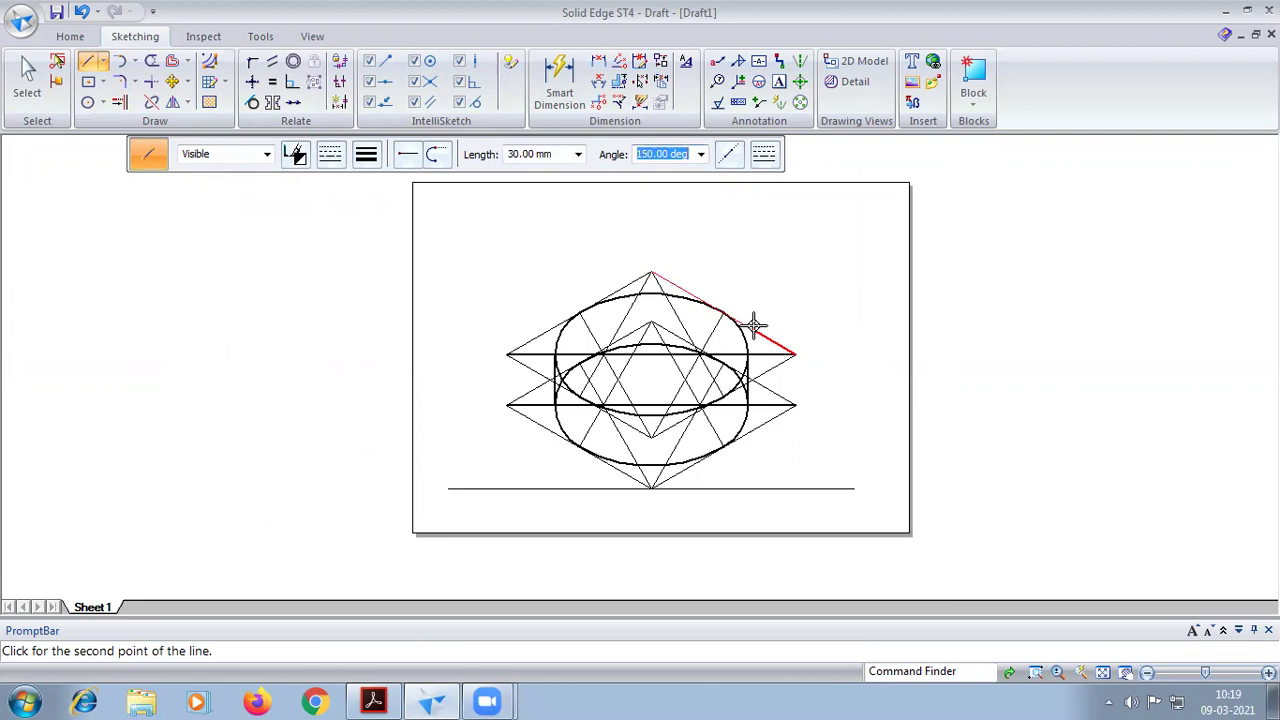
{"action": "scroll", "coordinate": [754, 326], "scroll_direction": "up", "scroll_amount": 1}
{"action": "left_click", "coordinate": [750, 330]}
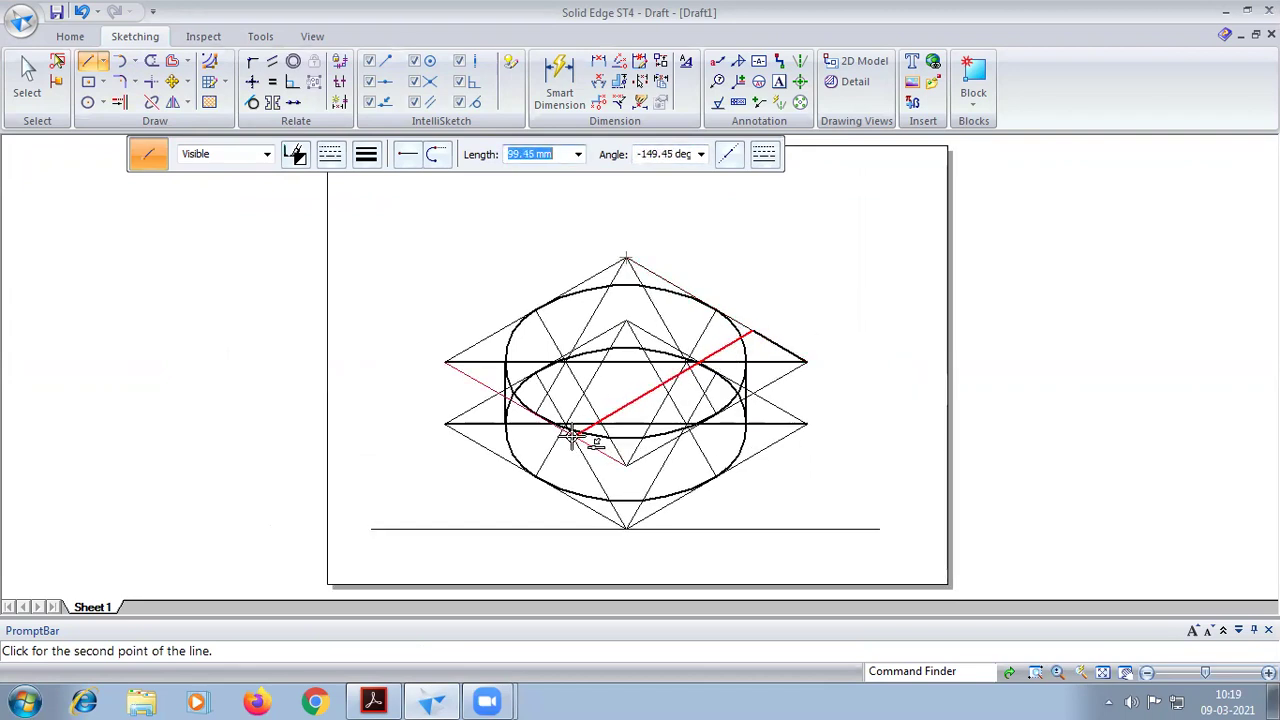
{"action": "right_click", "coordinate": [569, 433]}
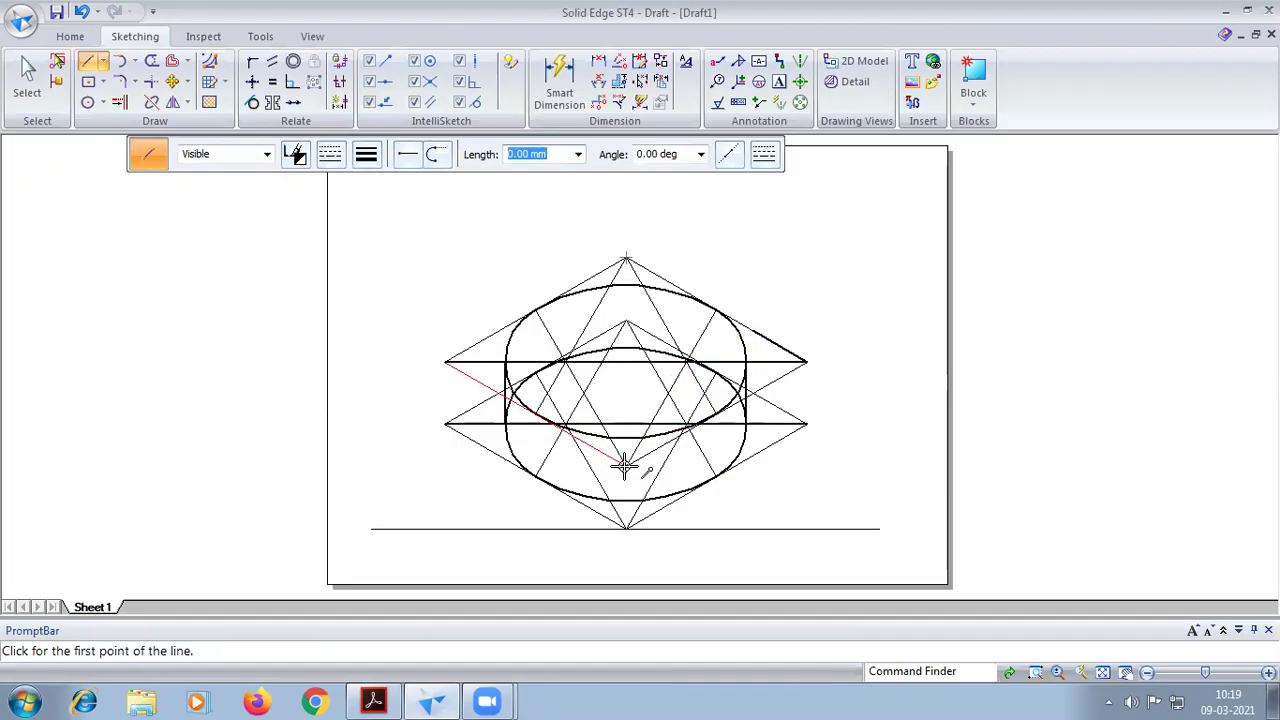
- Add a 30 mm segment at 150° from the inner bottom vertex and another from the left vertex
{"action": "left_click", "coordinate": [625, 464]}
{"action": "type", "text": "30"}
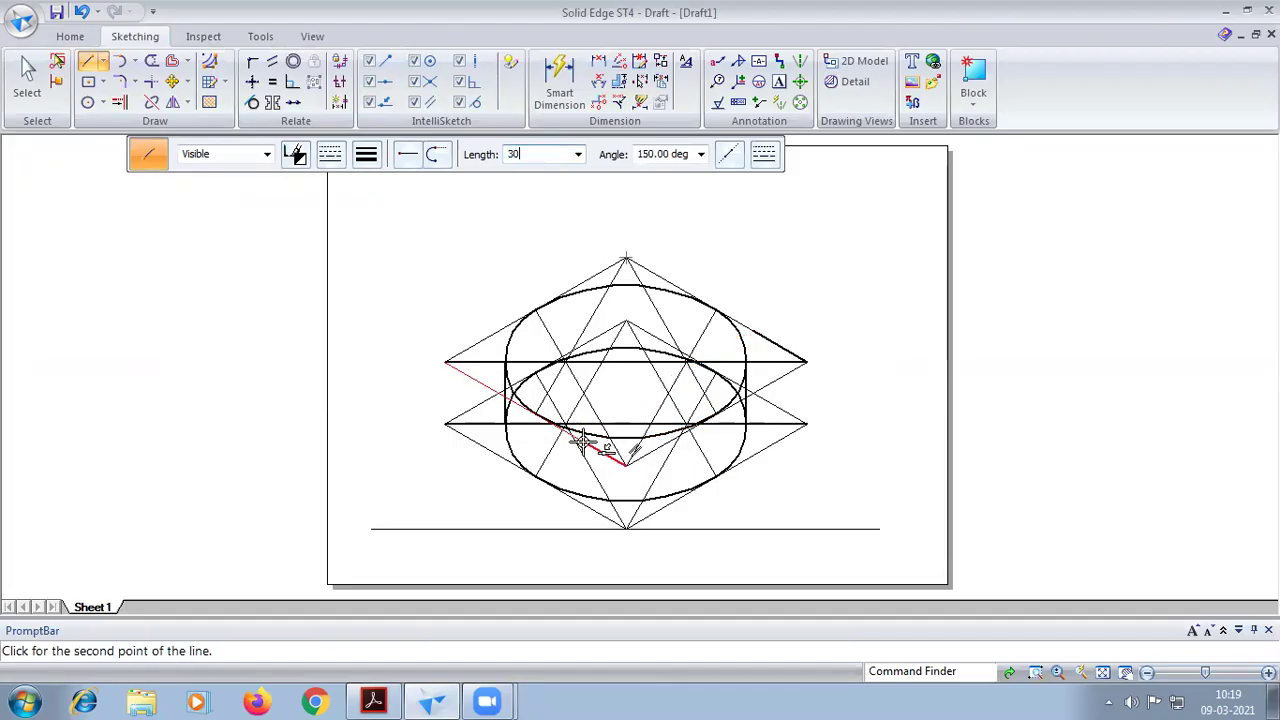
{"action": "key", "text": "Tab"}
{"action": "key", "text": "Return"}
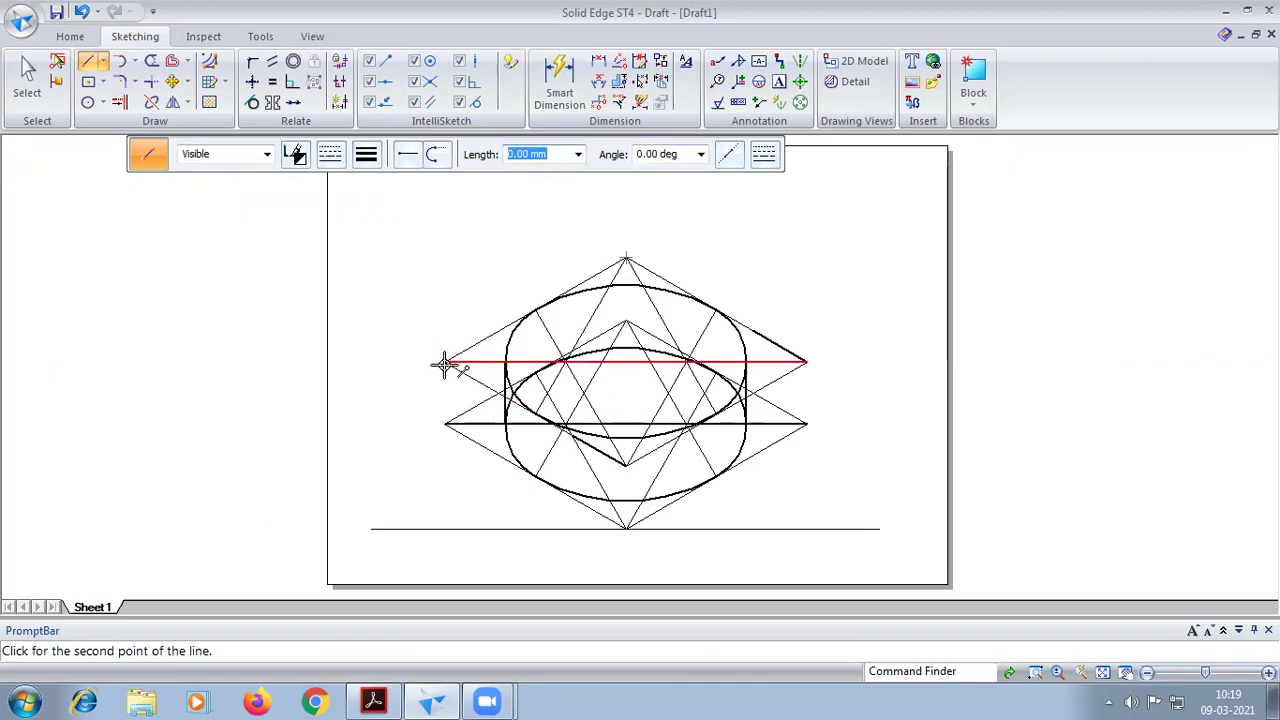
{"action": "type", "text": "30"}
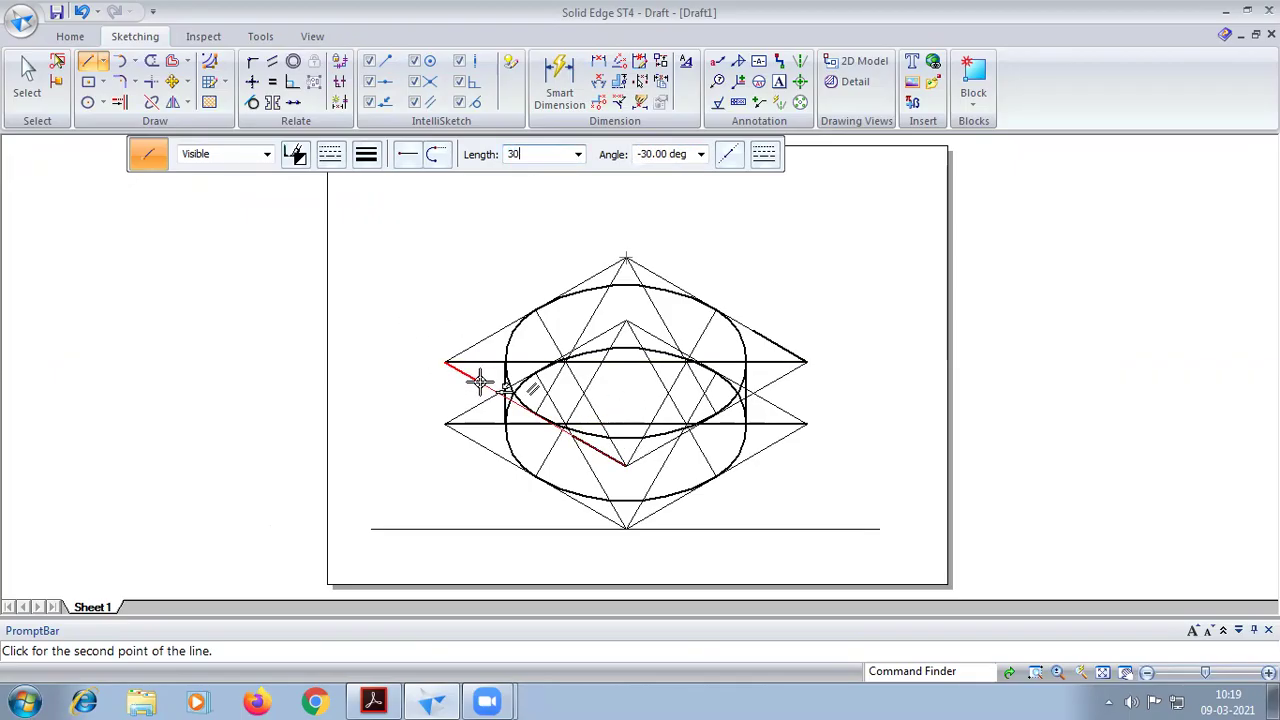
{"action": "key", "text": "Tab"}
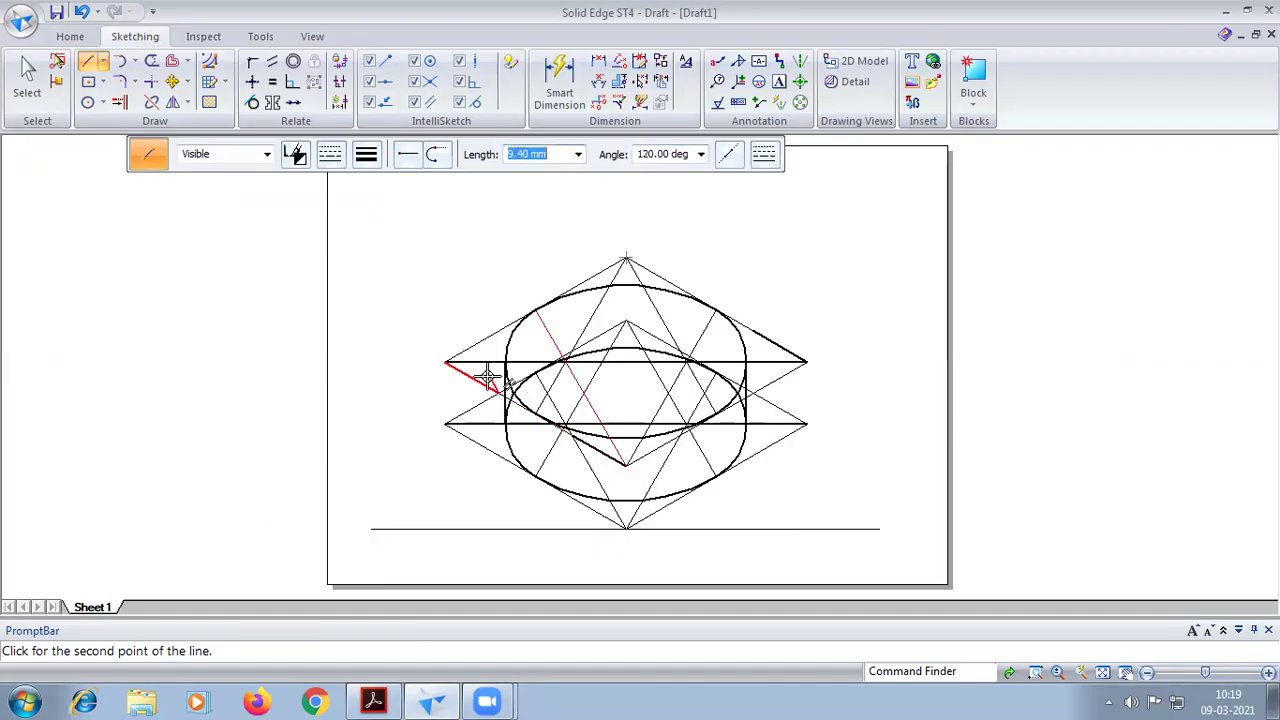
{"action": "left_click", "coordinate": [482, 378]}
- Attempt a 30 mm line from the diamond's top apex, cancelling both tries
{"action": "left_click", "coordinate": [626, 259]}
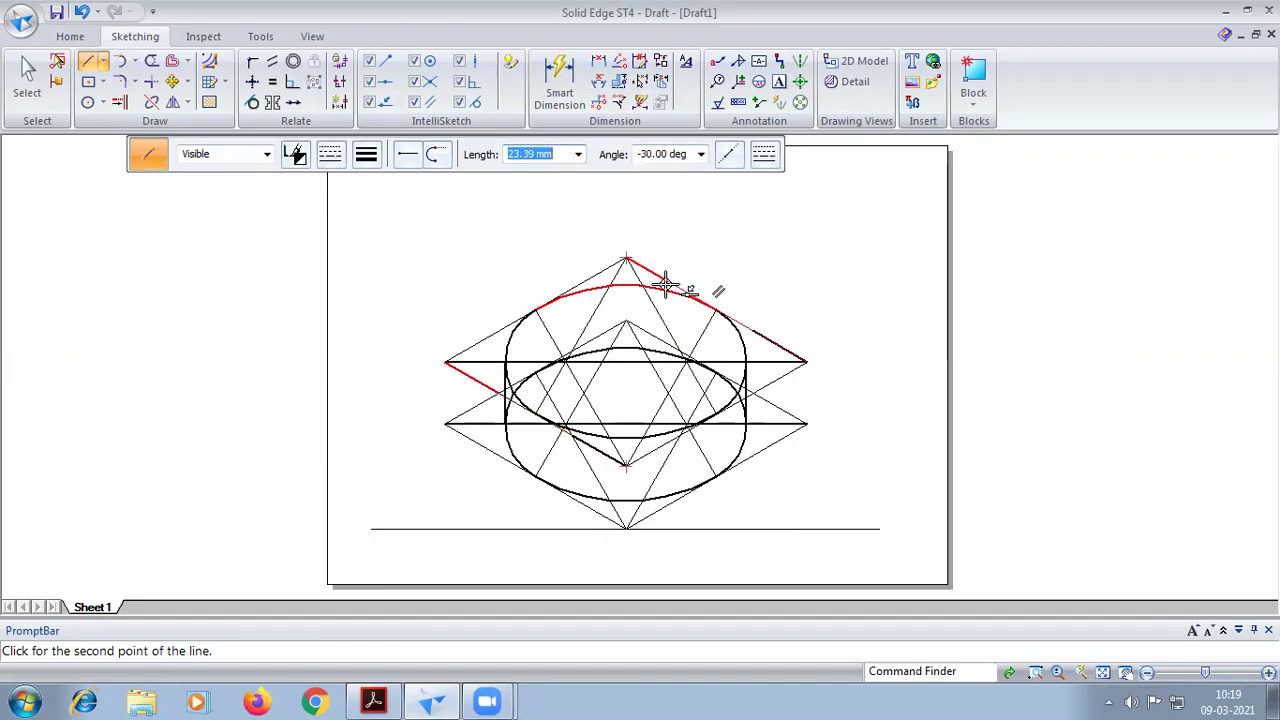
{"action": "type", "text": "30"}
{"action": "key", "text": "Tab"}
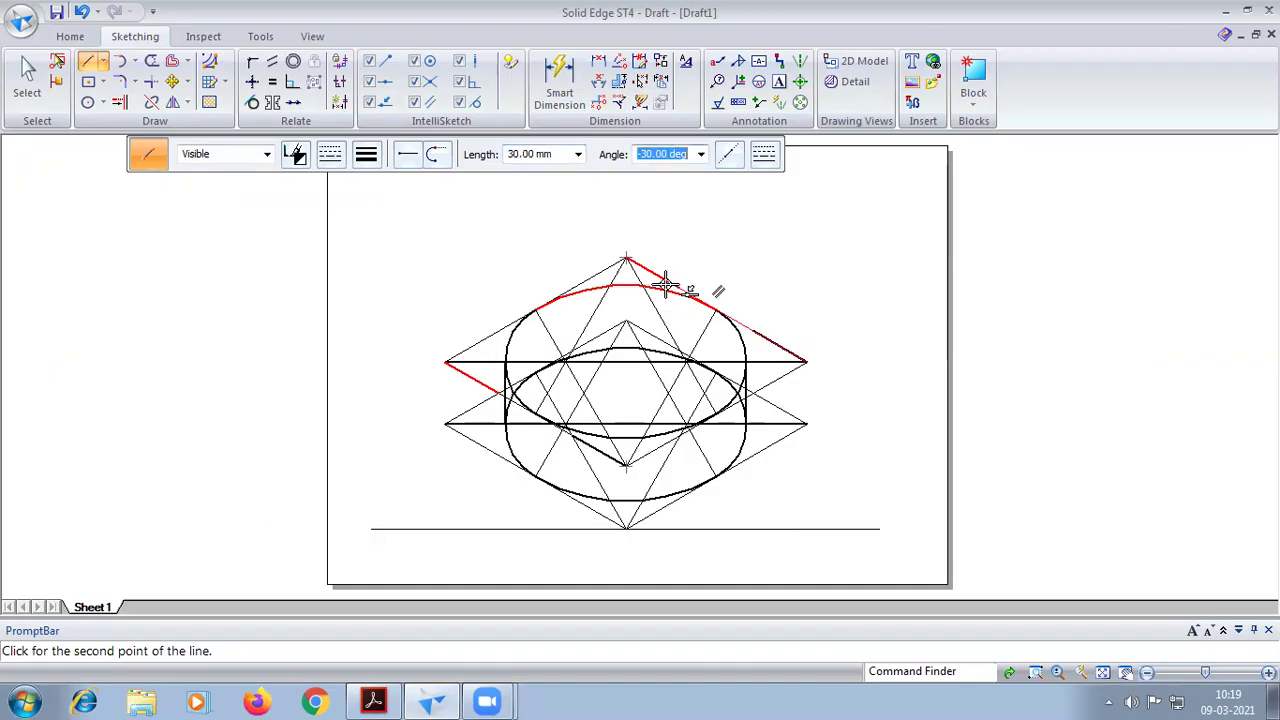
{"action": "key", "text": "Escape"}
{"action": "key", "text": "Escape"}
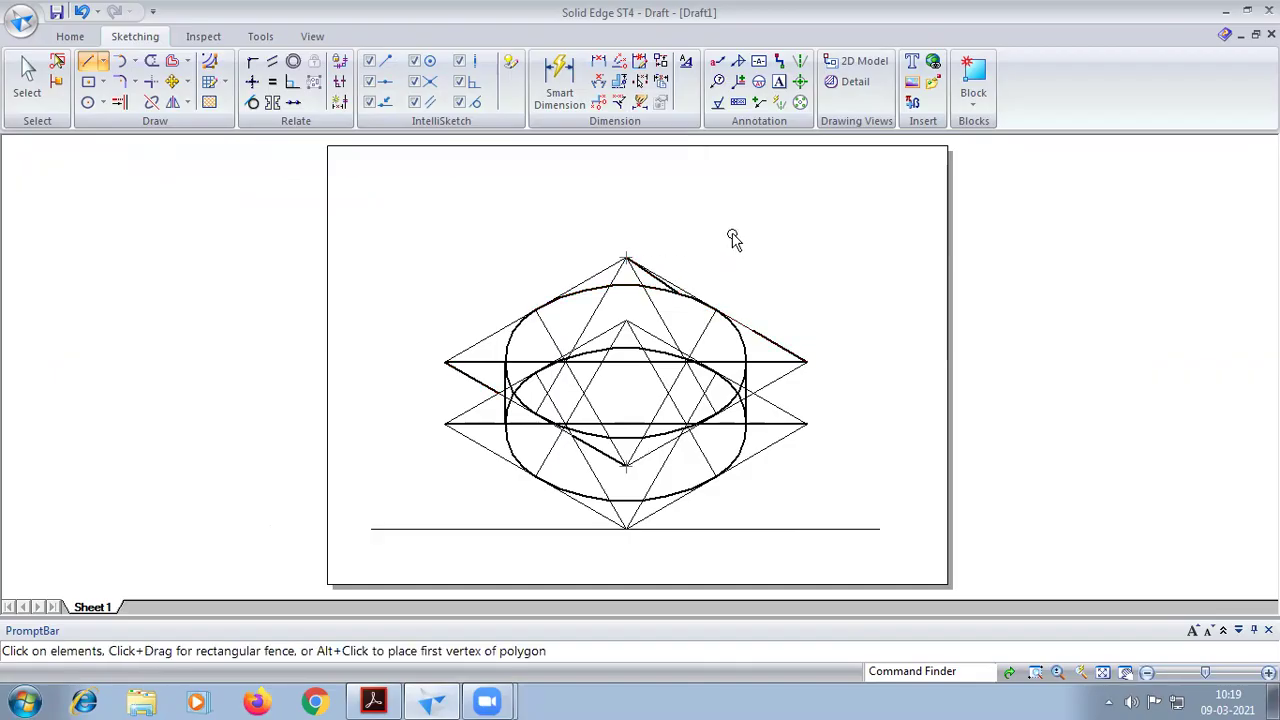
{"action": "left_click", "coordinate": [93, 61]}
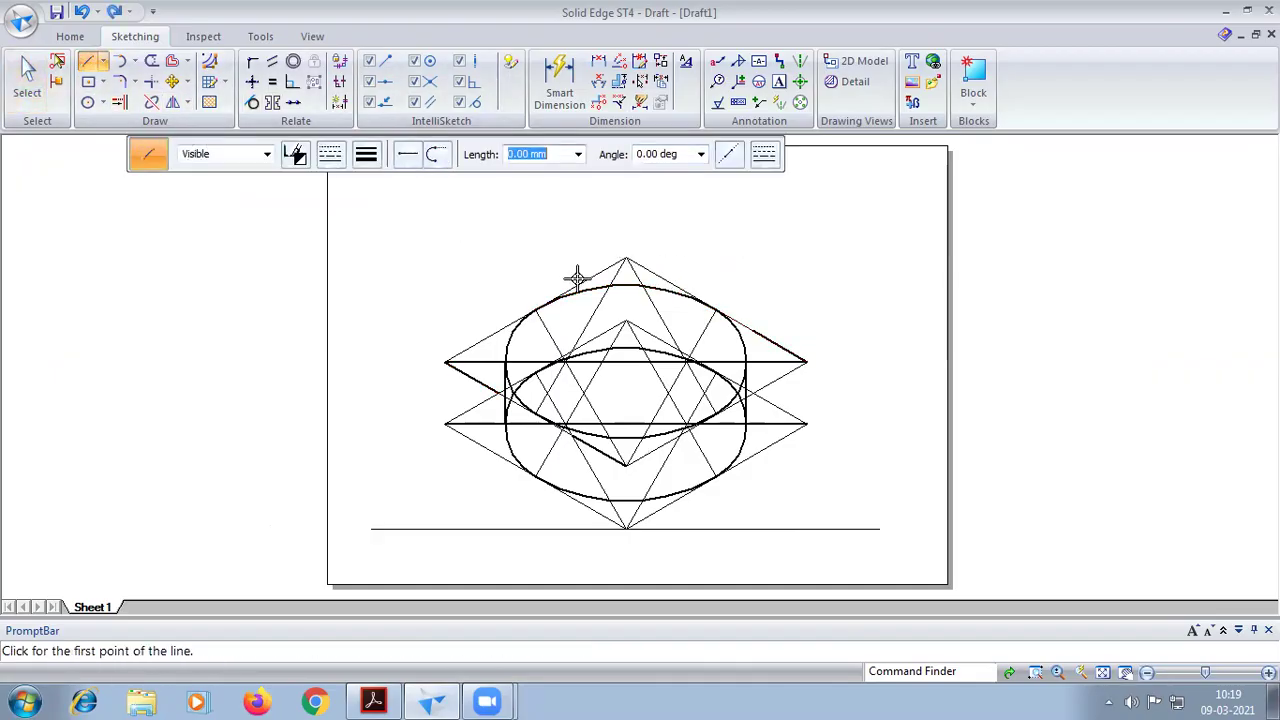
{"action": "left_click", "coordinate": [623, 256]}
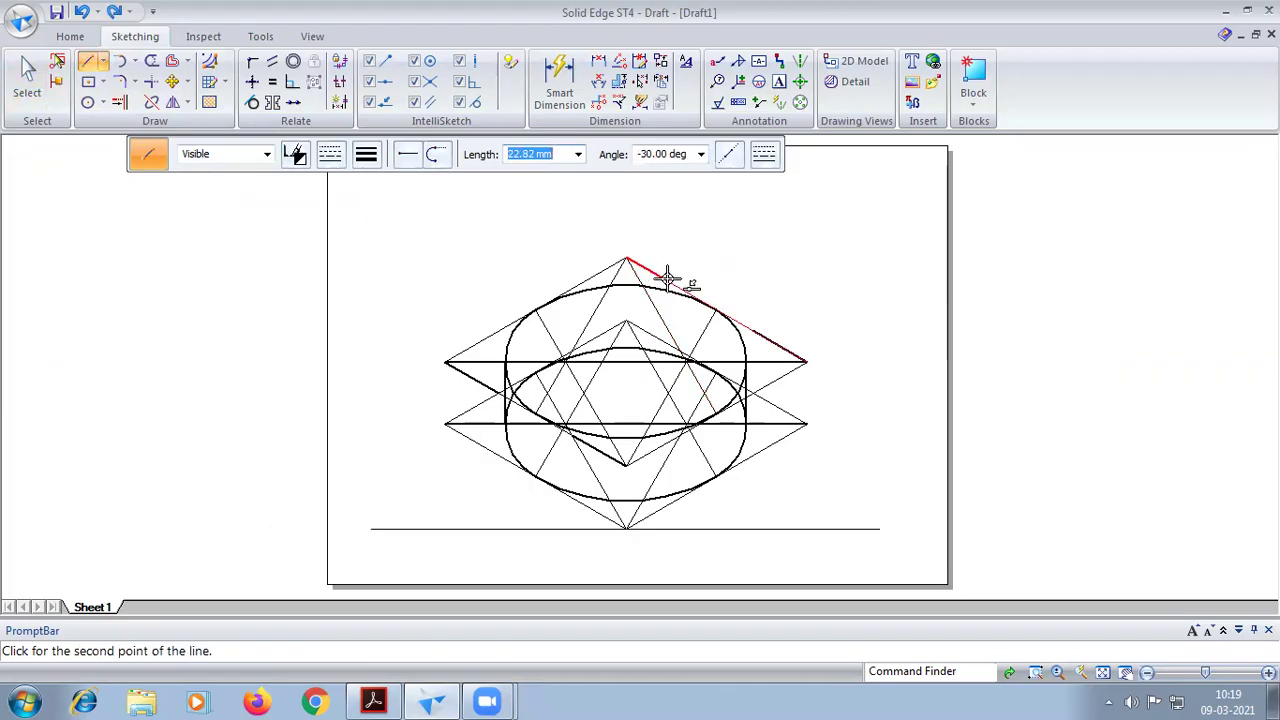
{"action": "type", "text": "30"}
{"action": "key", "text": "Tab"}
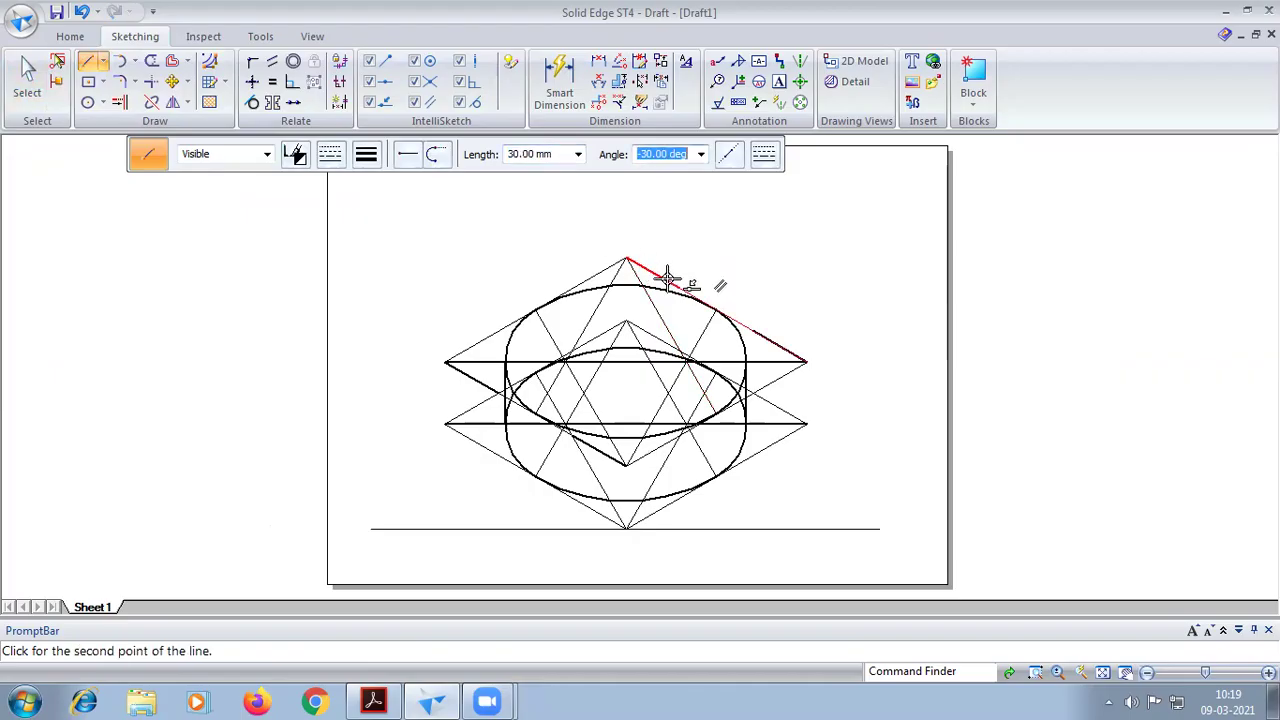
{"action": "key", "text": "Escape"}
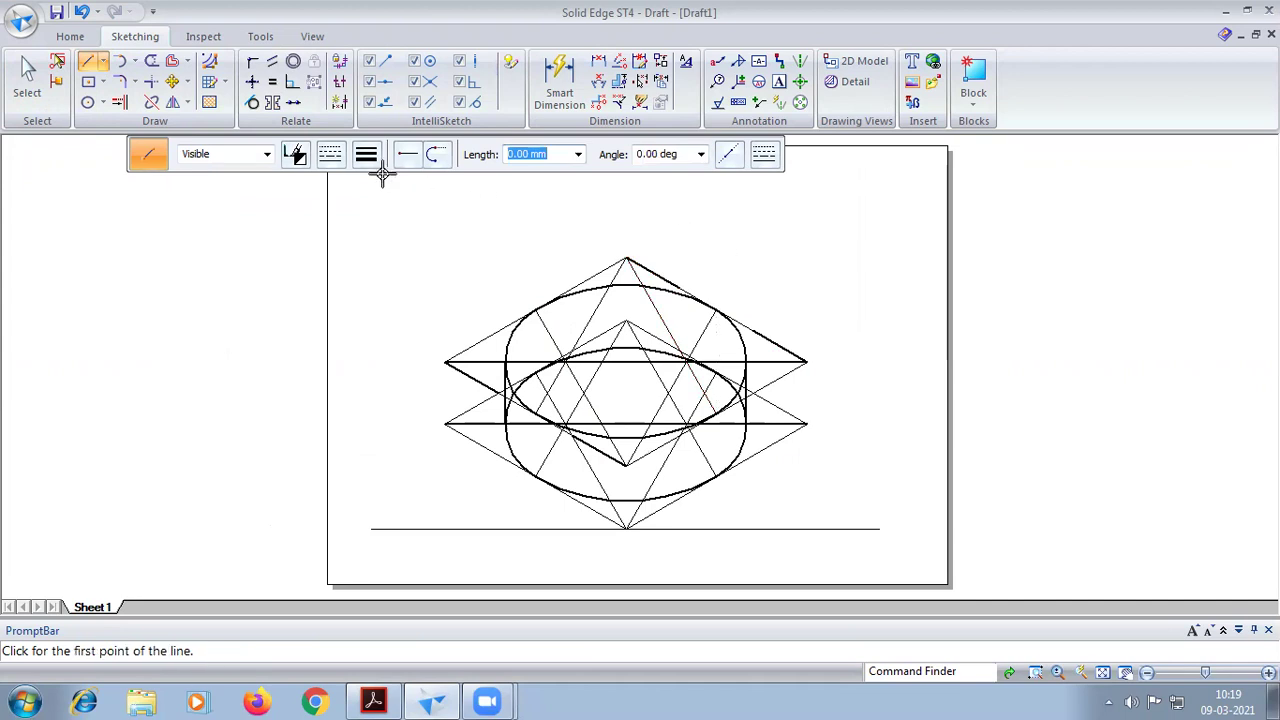
- Add a short thick edge at the top apex and thin construction lines, then check the PDF reference
{"action": "left_click", "coordinate": [367, 156]}
{"action": "left_click", "coordinate": [386, 192]}
{"action": "left_click", "coordinate": [626, 259]}
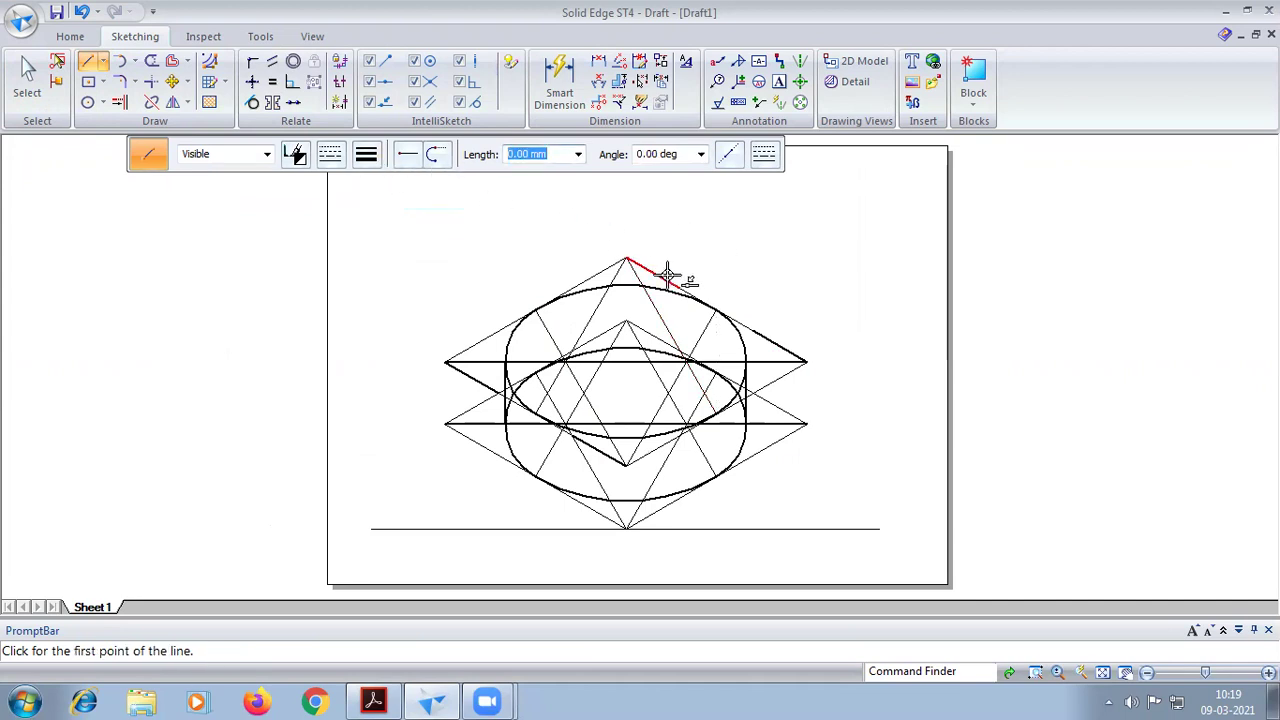
{"action": "left_click", "coordinate": [680, 288]}
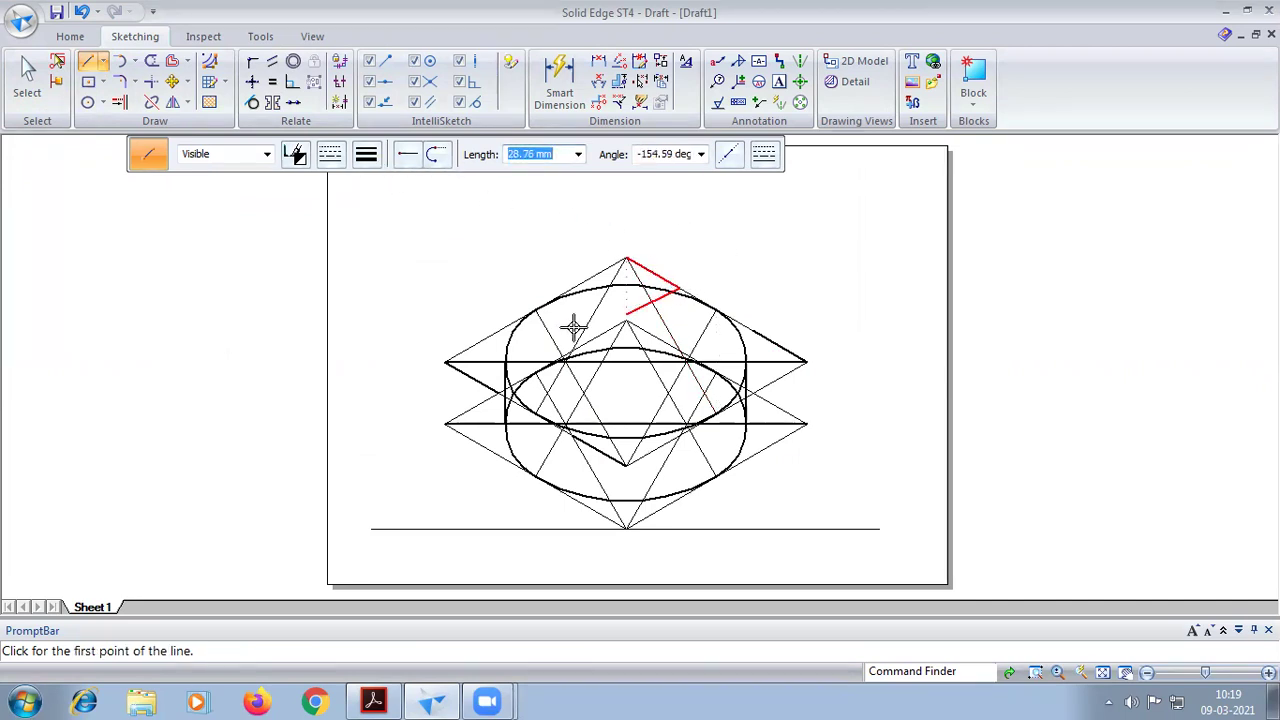
{"action": "left_click", "coordinate": [500, 383]}
{"action": "left_click", "coordinate": [750, 333]}
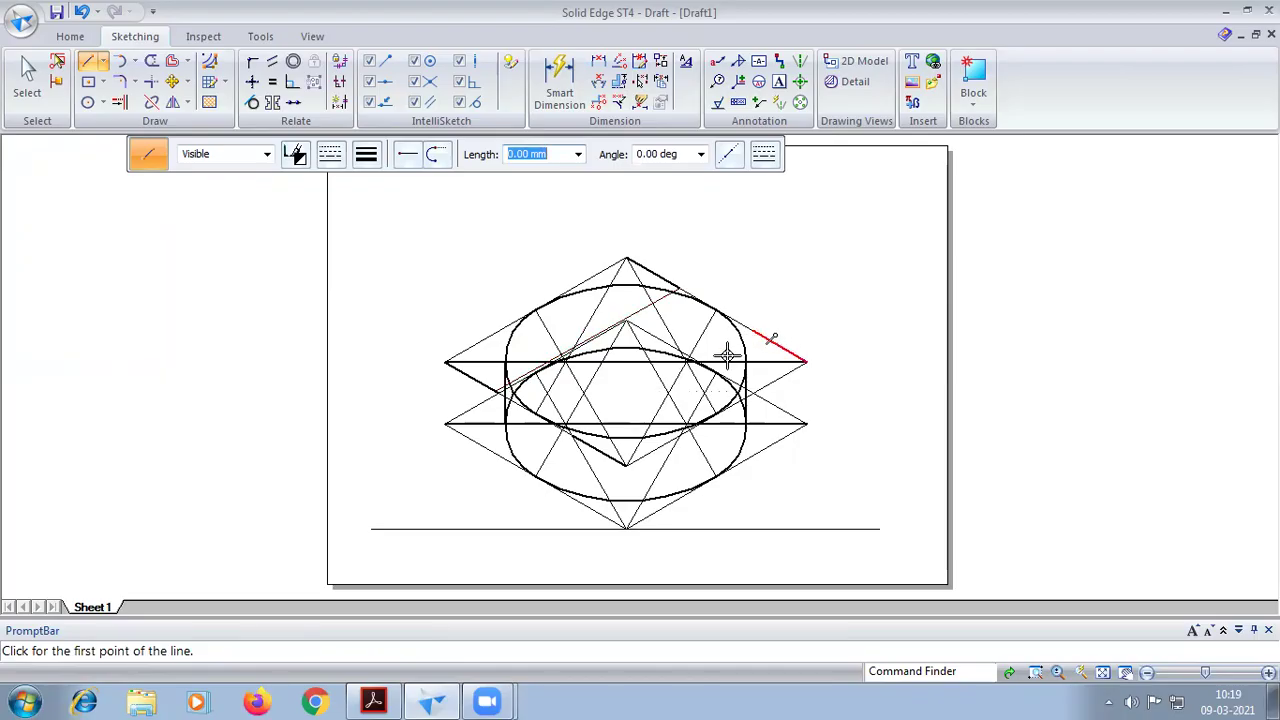
{"action": "left_click", "coordinate": [578, 438]}
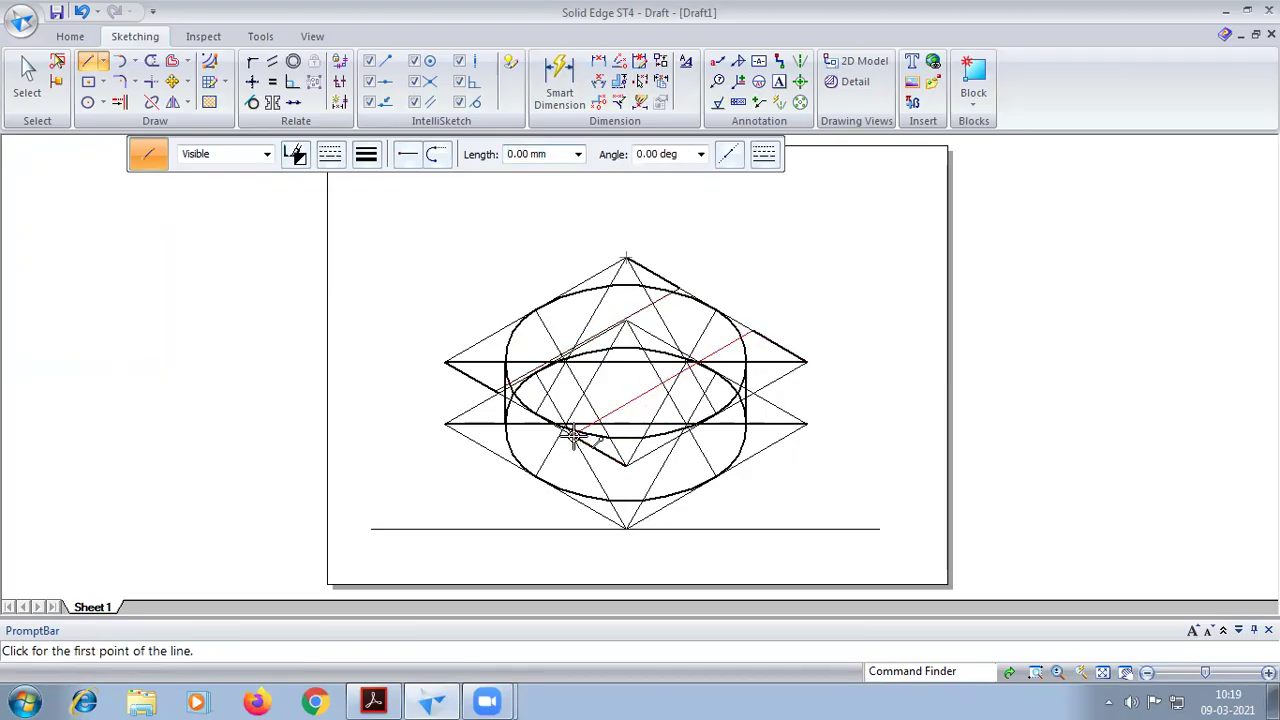
{"action": "left_click", "coordinate": [373, 700]}
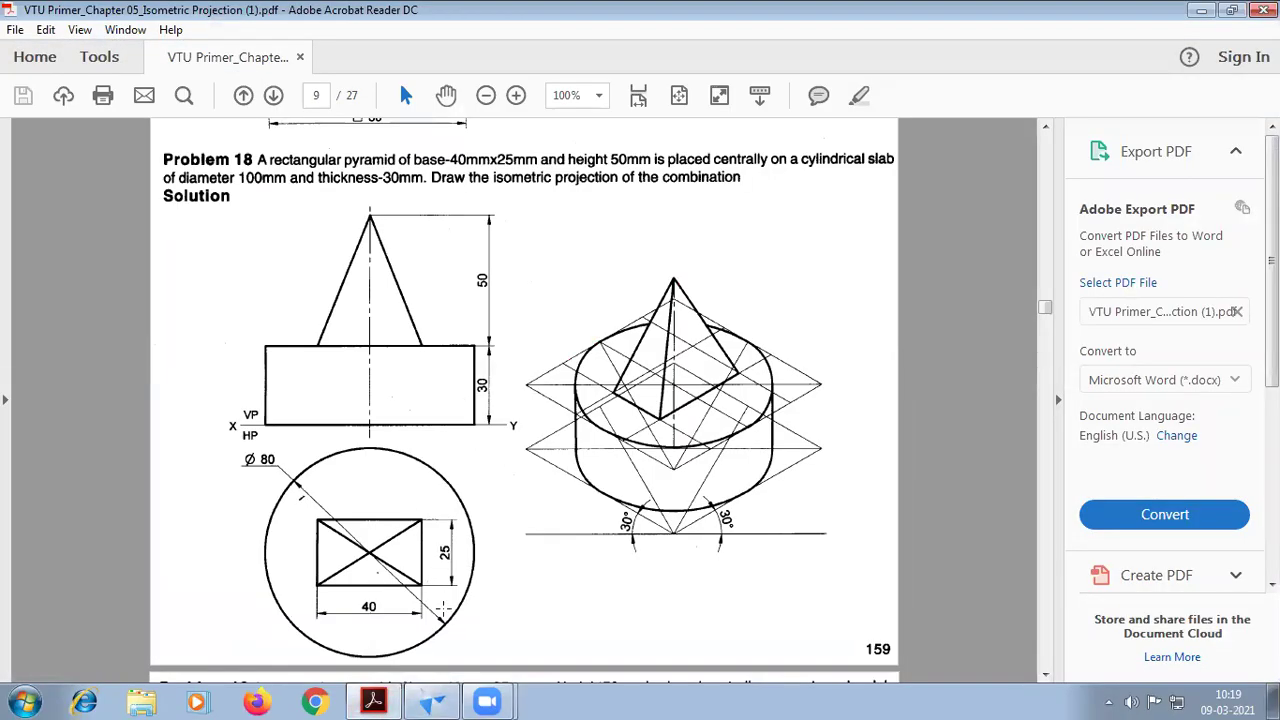
{"action": "left_click", "coordinate": [432, 700]}
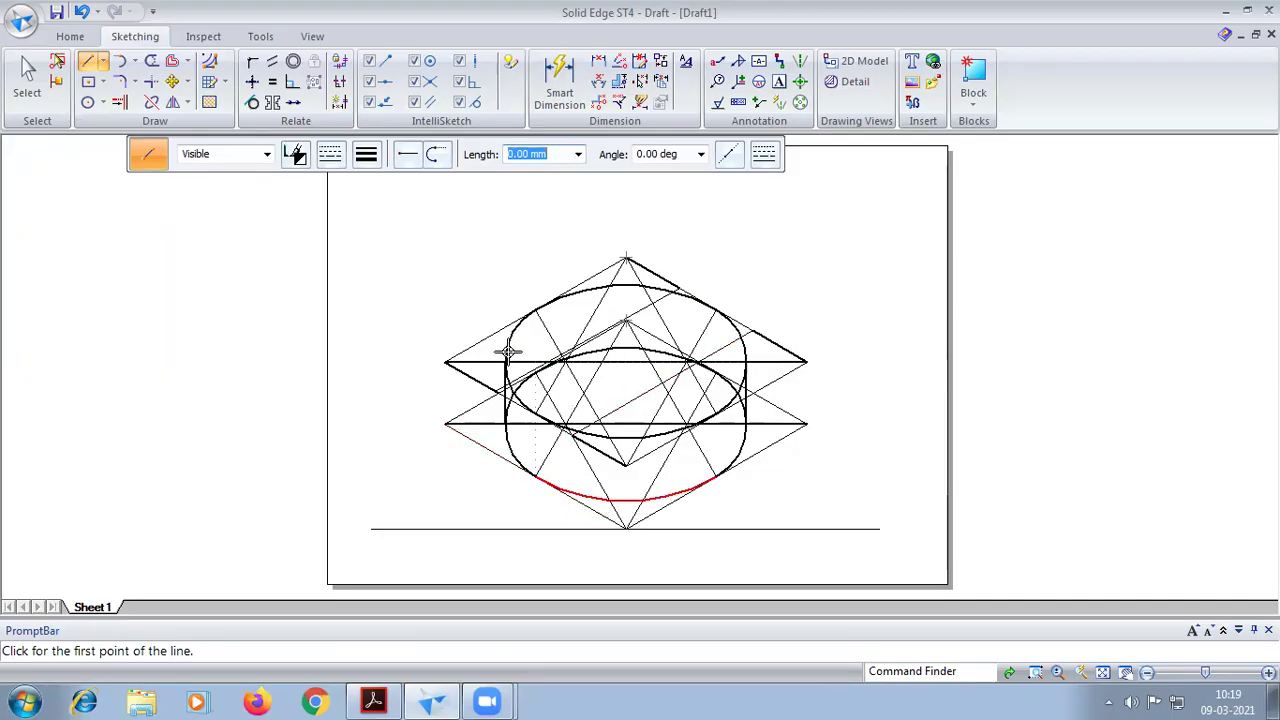
- At 0.50 mm width, draw 37.5 mm lines at 30° from the left vertex and 150° from the apex
{"action": "left_click", "coordinate": [366, 154]}
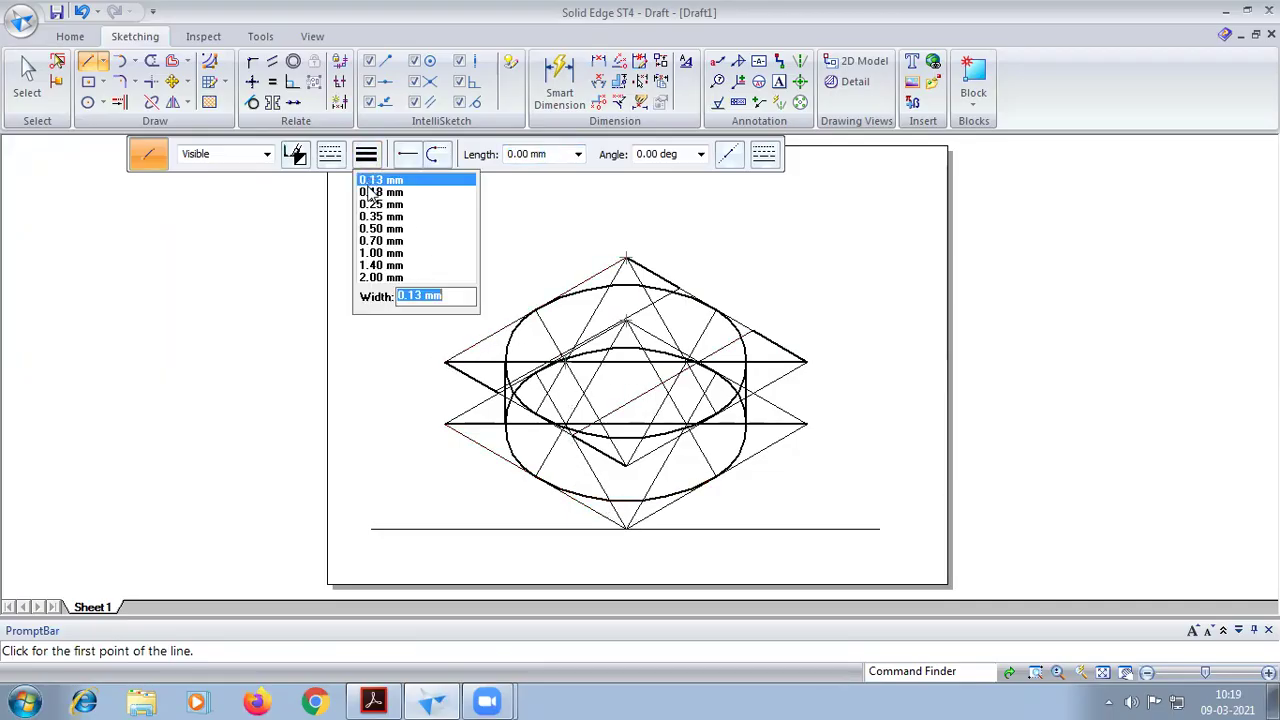
{"action": "left_click", "coordinate": [372, 229]}
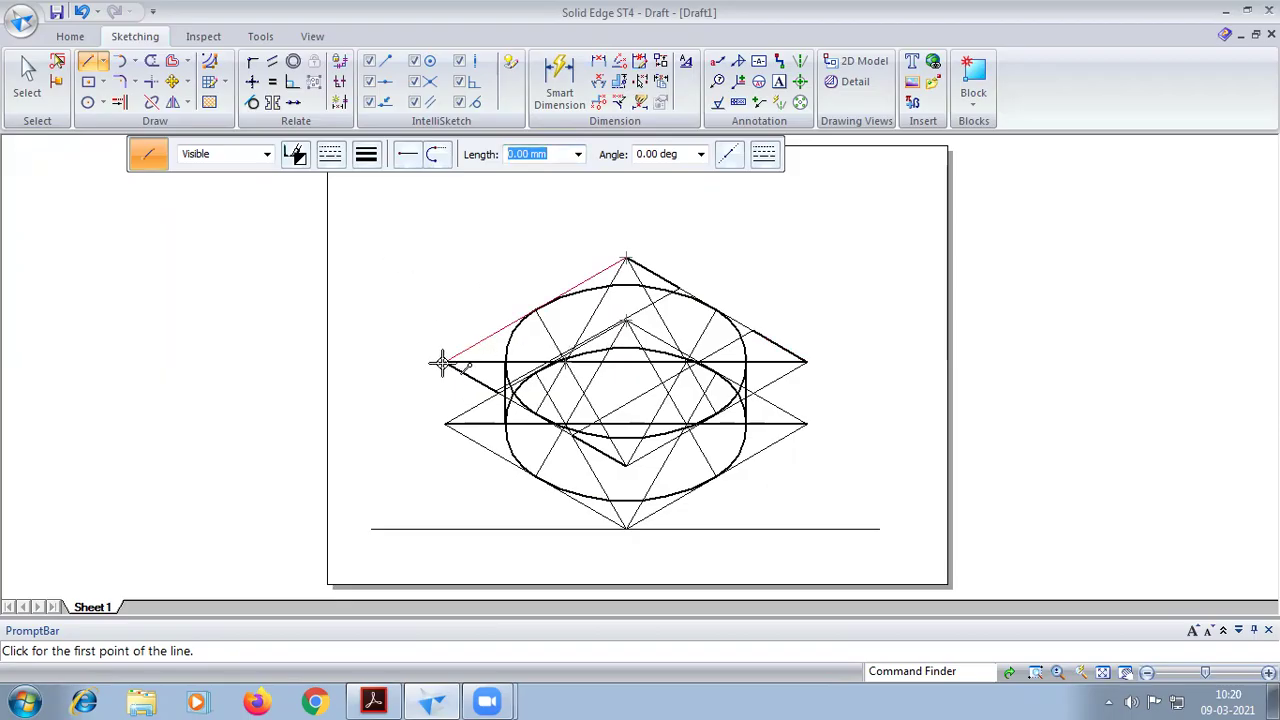
{"action": "left_click", "coordinate": [446, 360]}
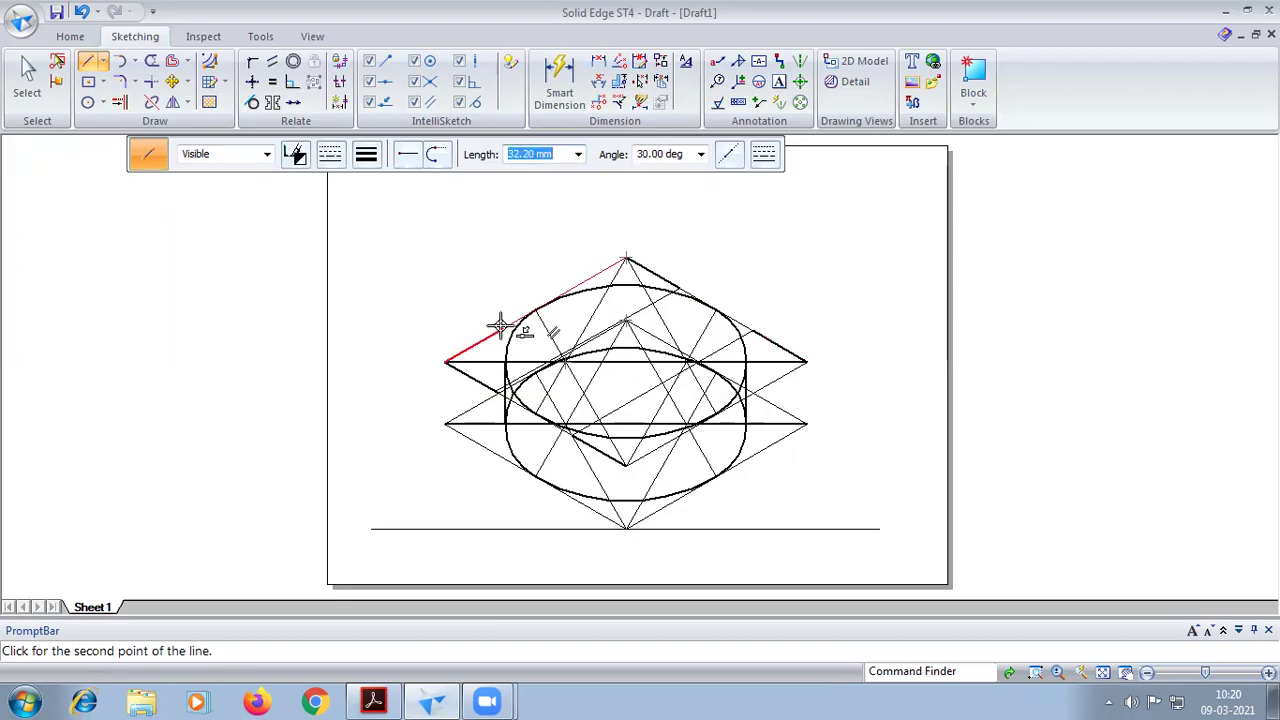
{"action": "type", "text": "37.5"}
{"action": "key", "text": "Tab"}
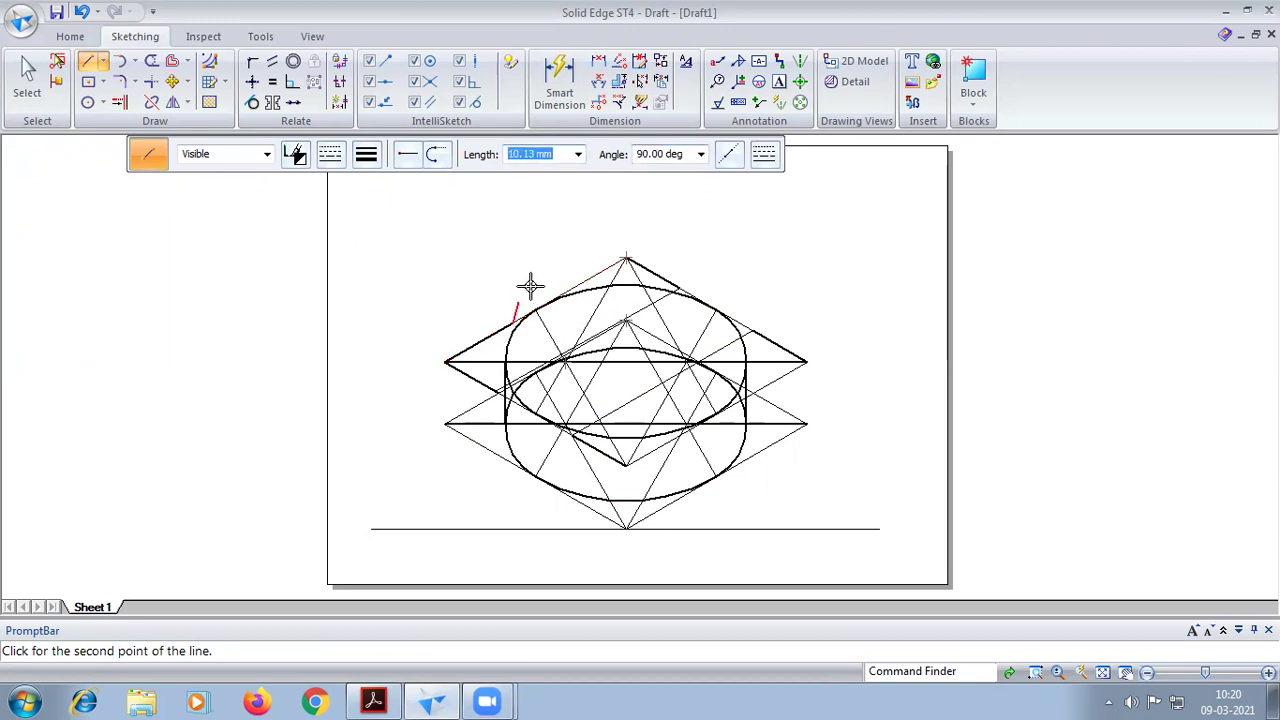
{"action": "left_click", "coordinate": [626, 258]}
{"action": "left_click", "coordinate": [626, 258]}
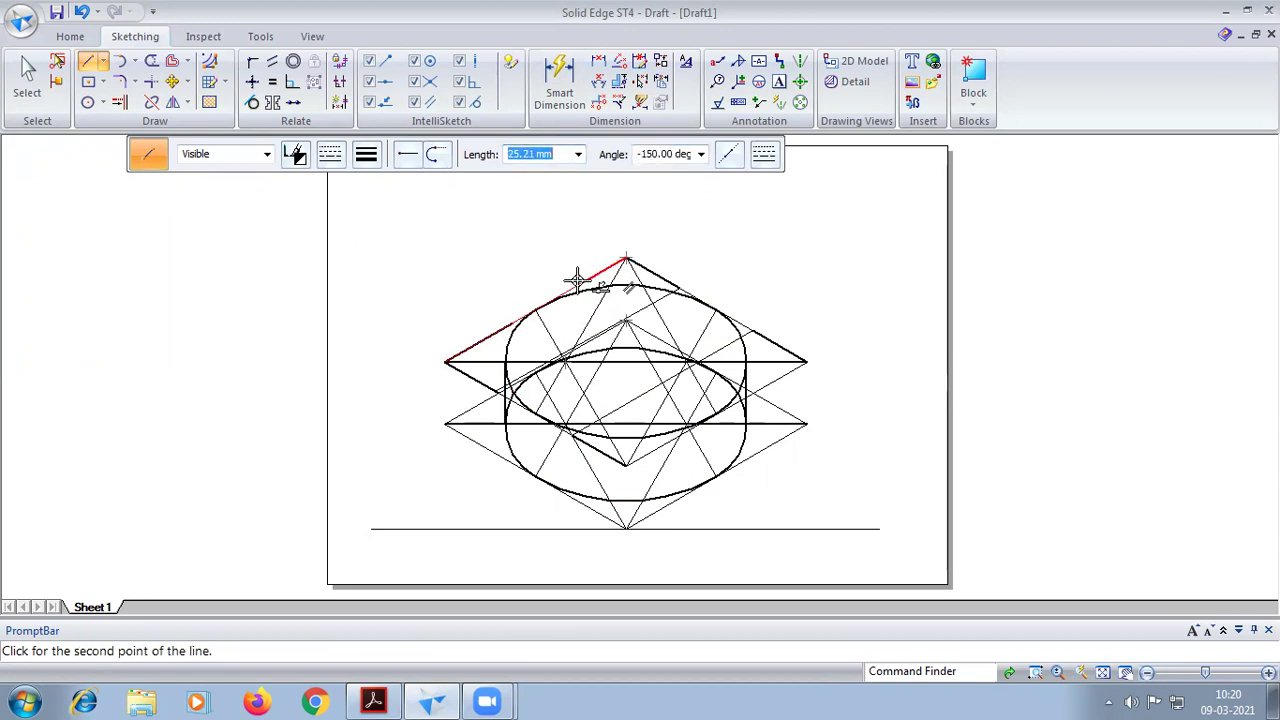
{"action": "type", "text": "37.5"}
{"action": "key", "text": "Tab"}
{"action": "left_click", "coordinate": [577, 280]}
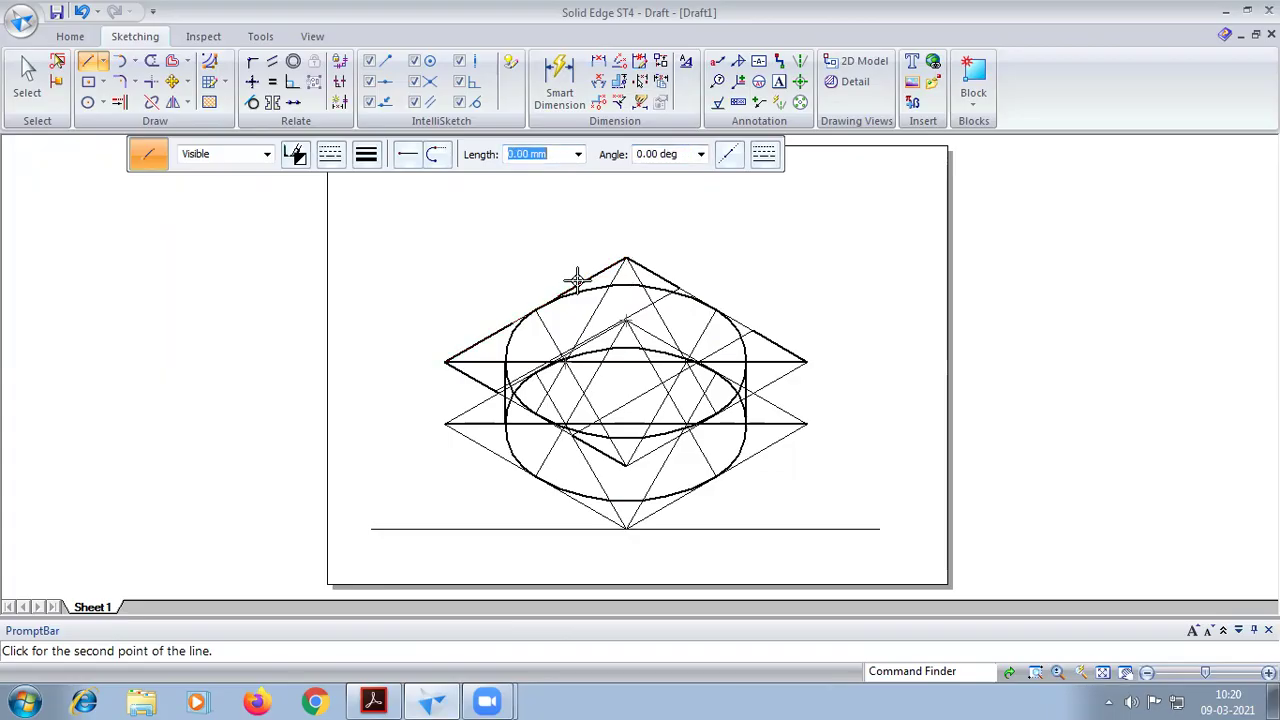
- Draw two more 37.5 mm thick lines starting from the inner diamond's lower vertex
{"action": "left_click", "coordinate": [626, 463]}
{"action": "type", "text": "37.5"}
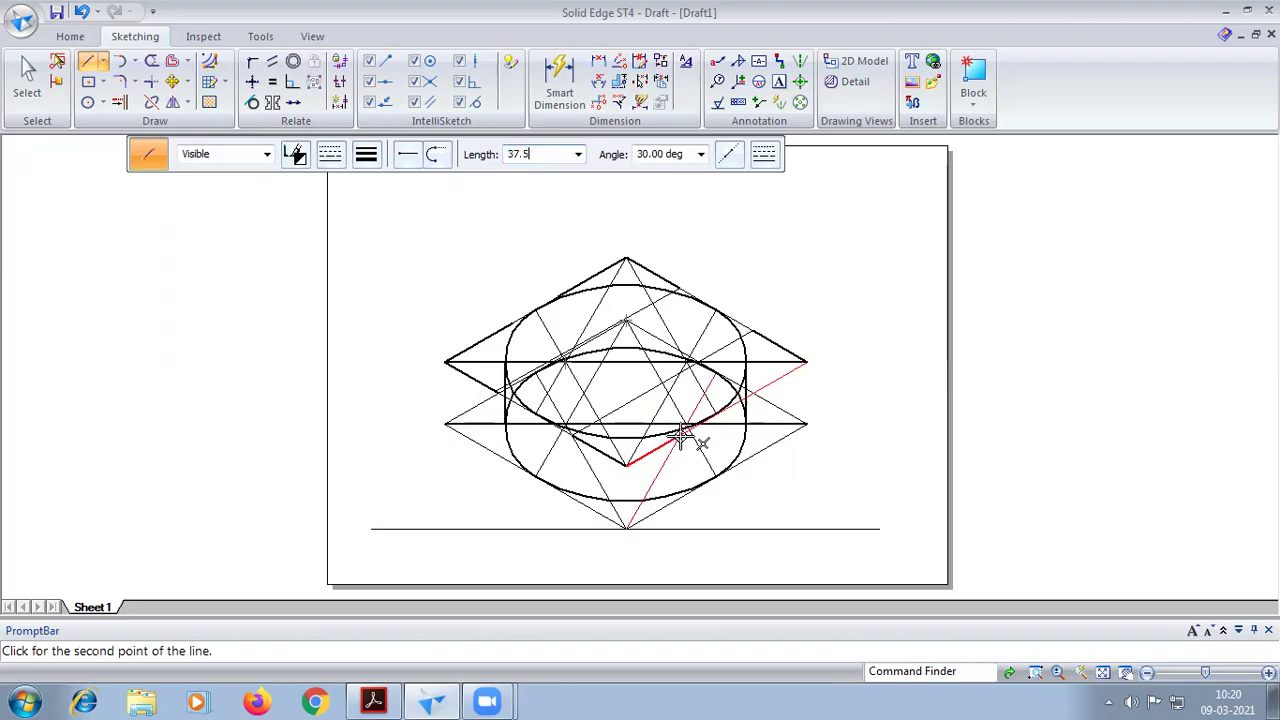
{"action": "key", "text": "Tab"}
{"action": "key", "text": "Return"}
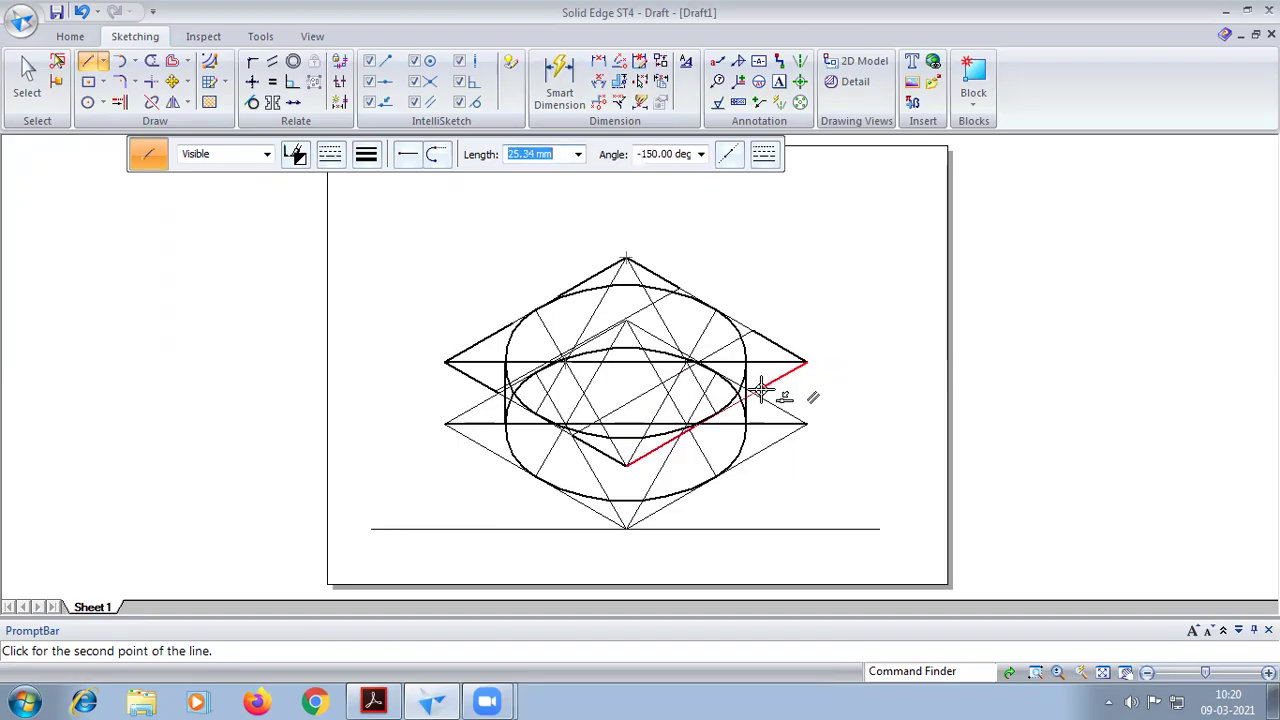
{"action": "type", "text": "3"}
{"action": "key", "text": "Tab"}
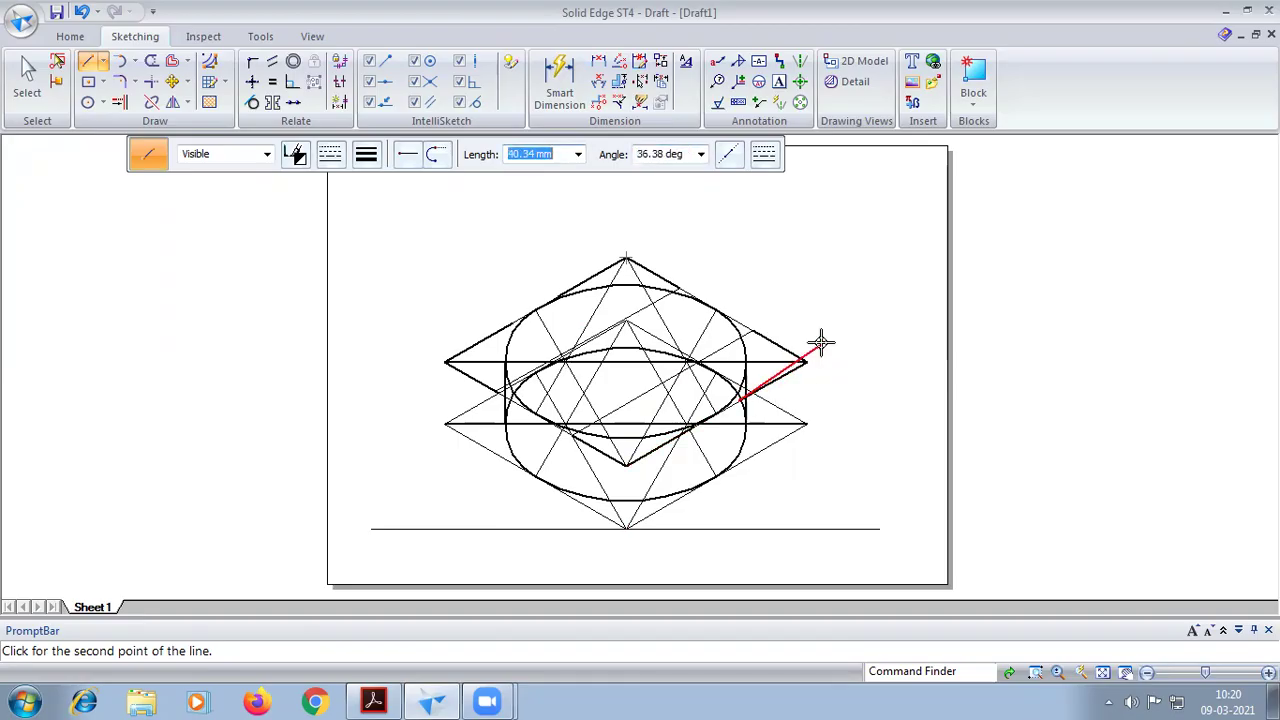
{"action": "left_click", "coordinate": [822, 341]}
- Switch to a thinner line width and draw a line from the top vertex to the diamond's left edge
{"action": "left_click", "coordinate": [368, 156]}
{"action": "left_click", "coordinate": [378, 179]}
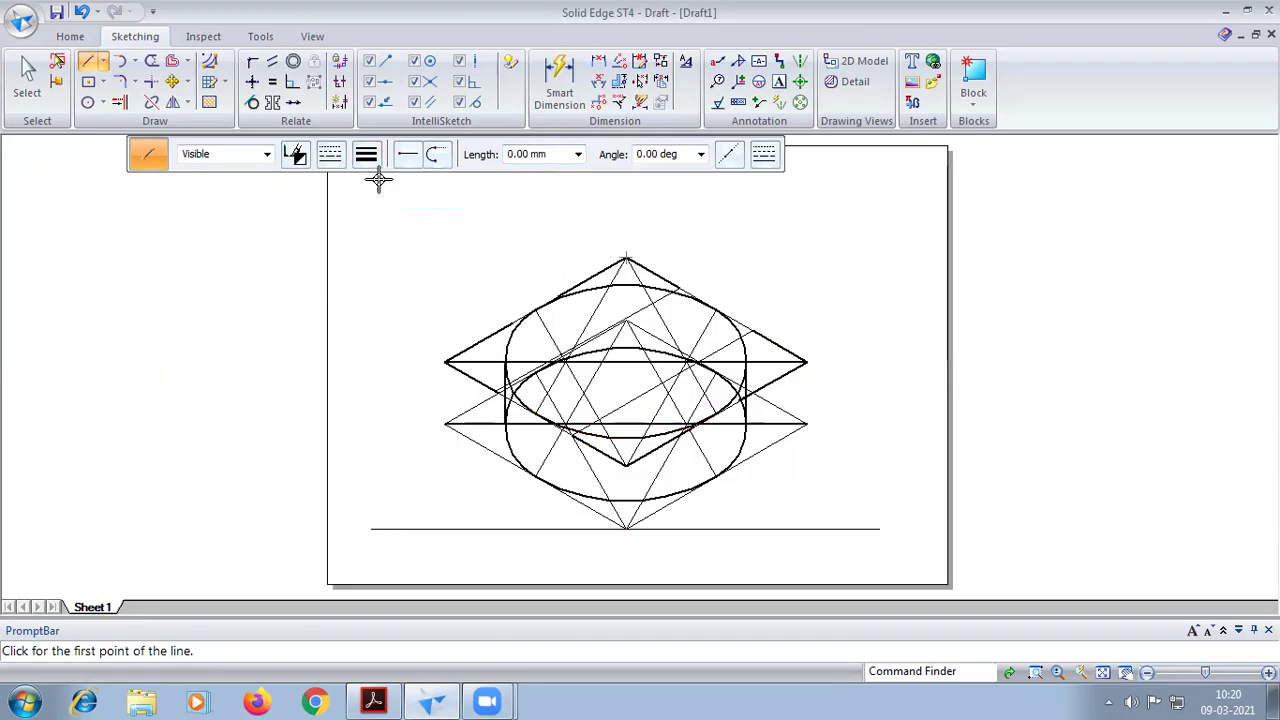
{"action": "left_click", "coordinate": [513, 323]}
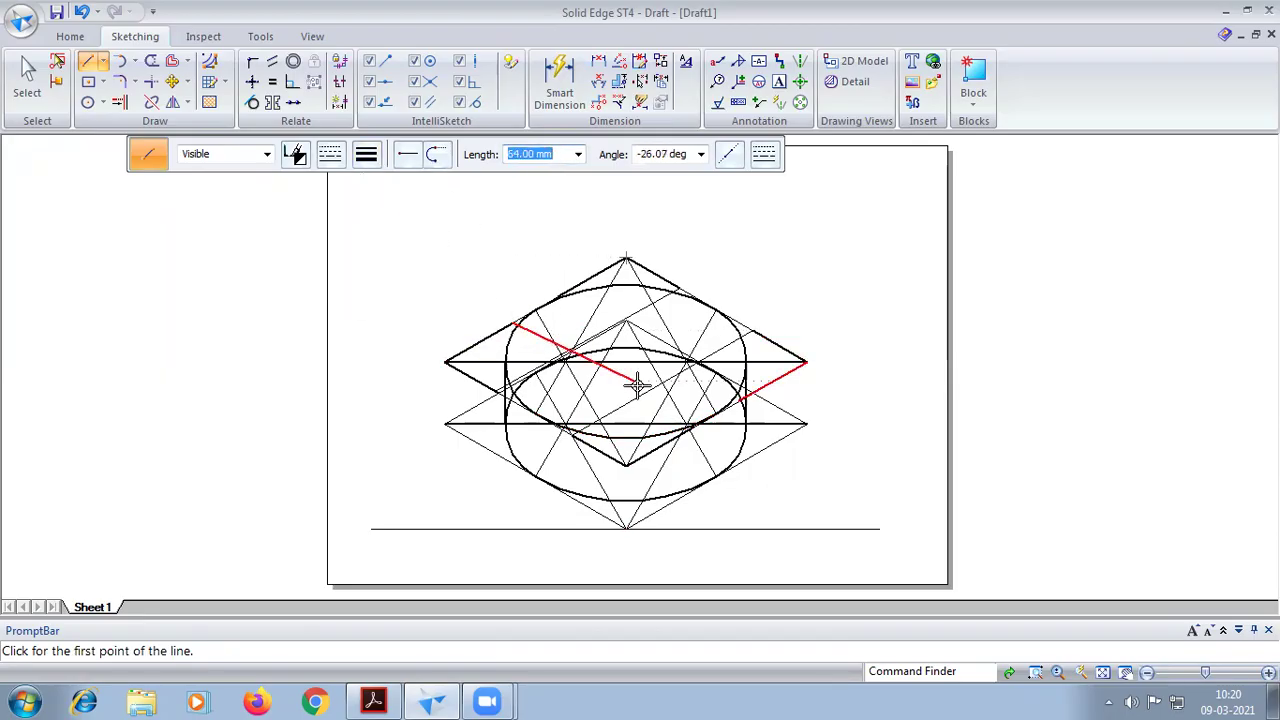
{"action": "right_click", "coordinate": [691, 428]}
{"action": "left_click", "coordinate": [626, 258]}
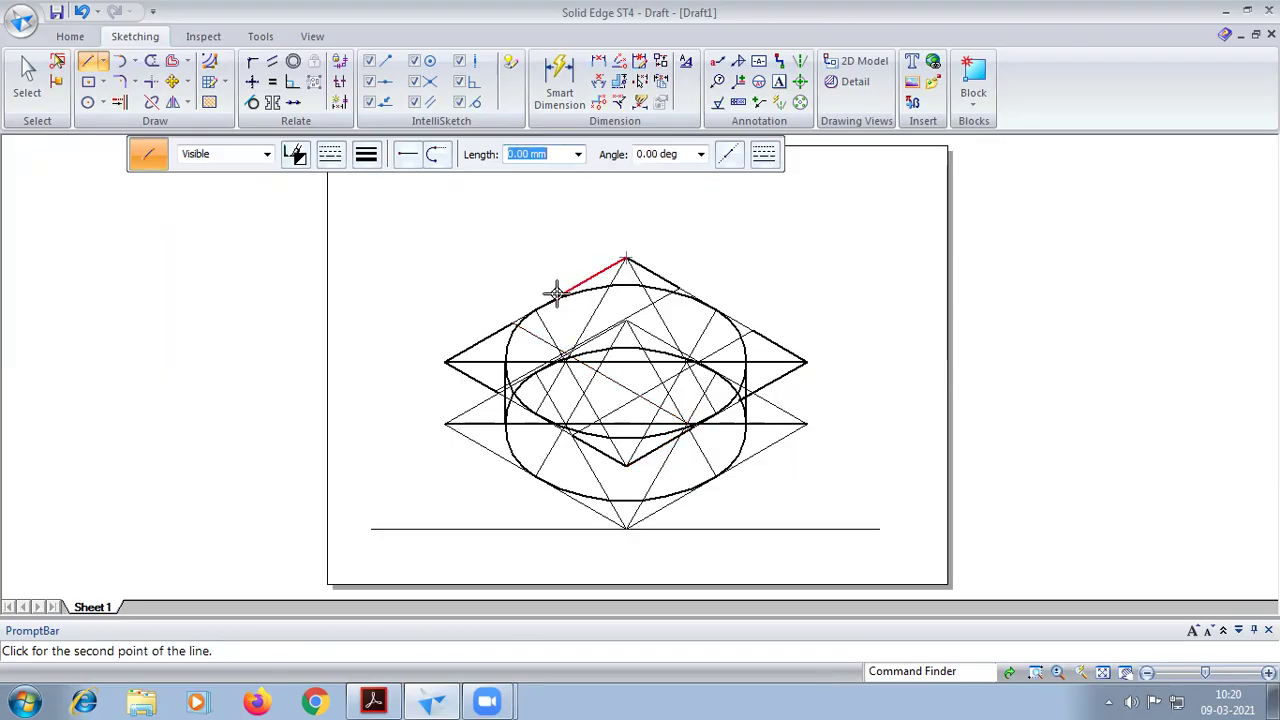
{"action": "left_click", "coordinate": [558, 294]}
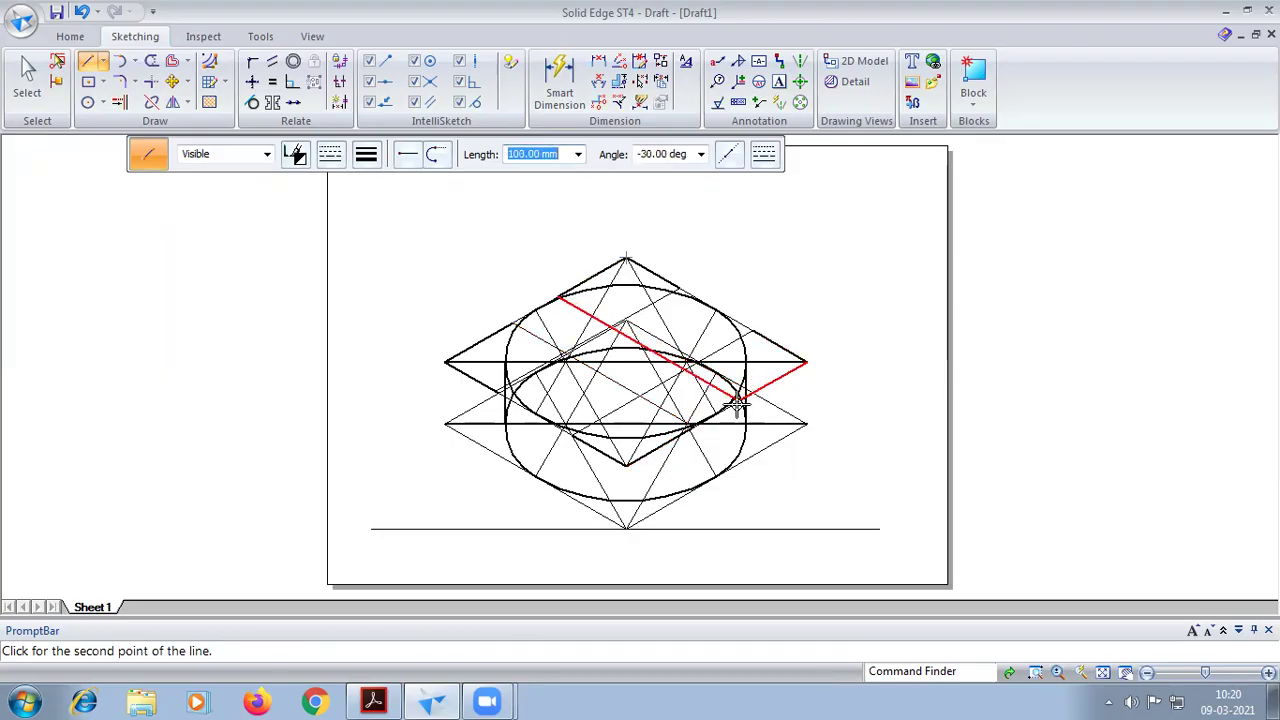
{"action": "right_click", "coordinate": [765, 347]}
- Draw the pyramid's rectangular base outline on the slab top in 0.50 mm lines
{"action": "scroll", "coordinate": [778, 287], "scroll_direction": "up", "scroll_amount": 2}
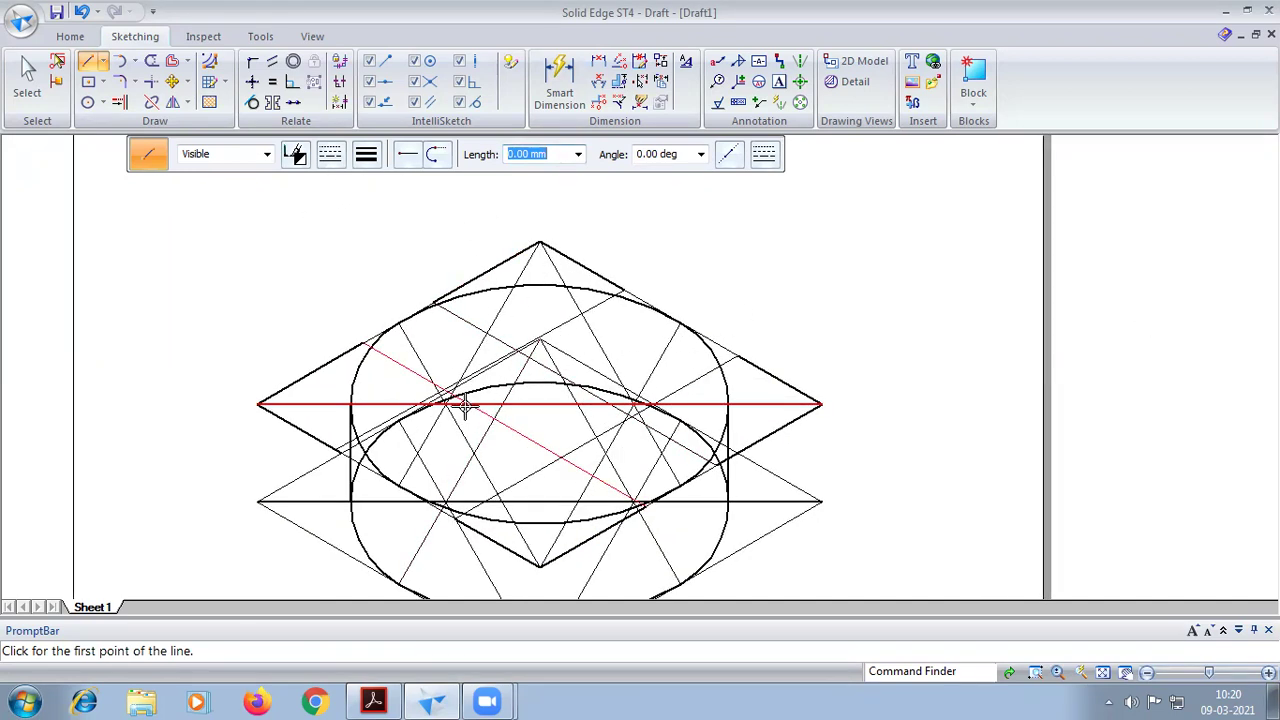
{"action": "scroll", "coordinate": [455, 398], "scroll_direction": "up", "scroll_amount": 3}
{"action": "scroll", "coordinate": [453, 396], "scroll_direction": "up", "scroll_amount": 1}
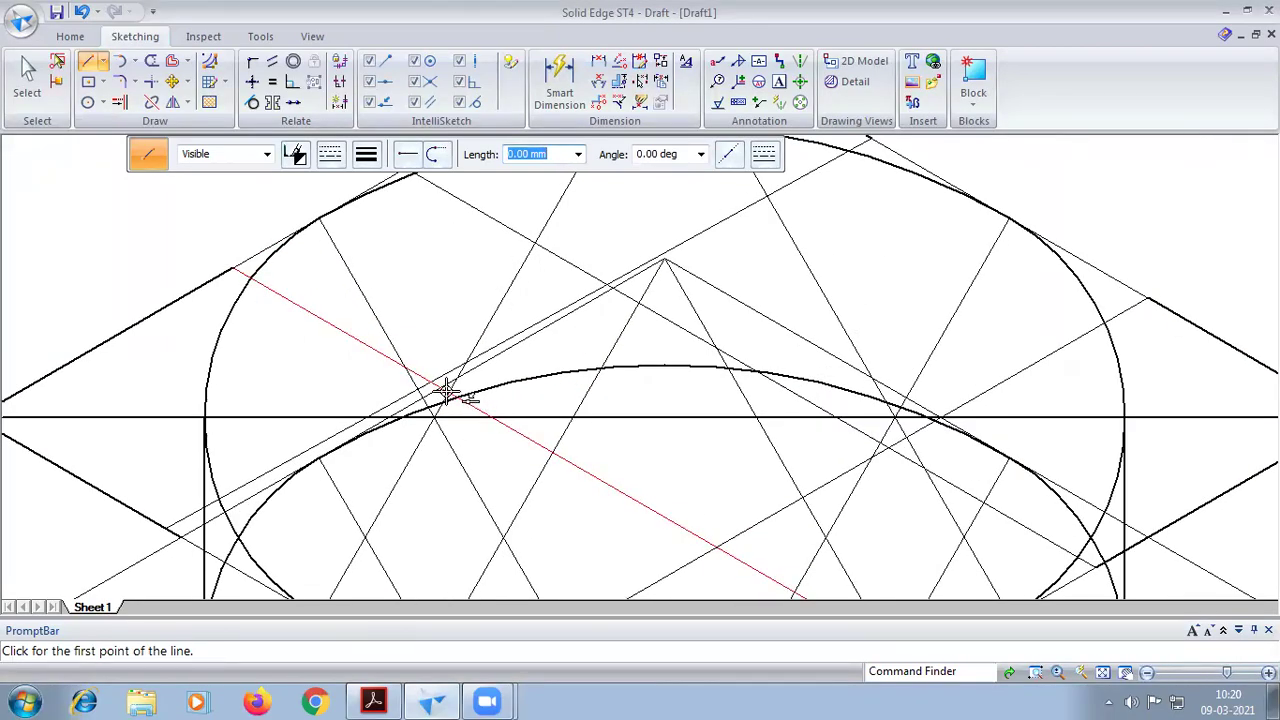
{"action": "left_click", "coordinate": [441, 387]}
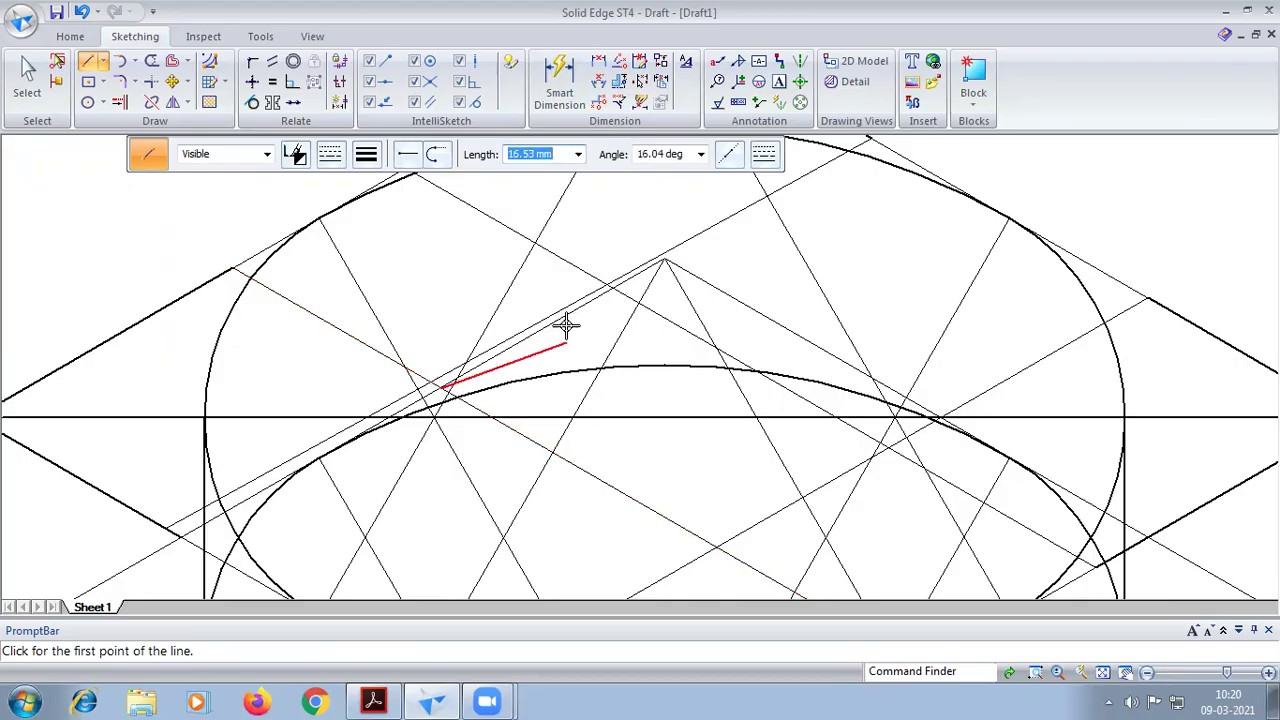
{"action": "left_click", "coordinate": [367, 156]}
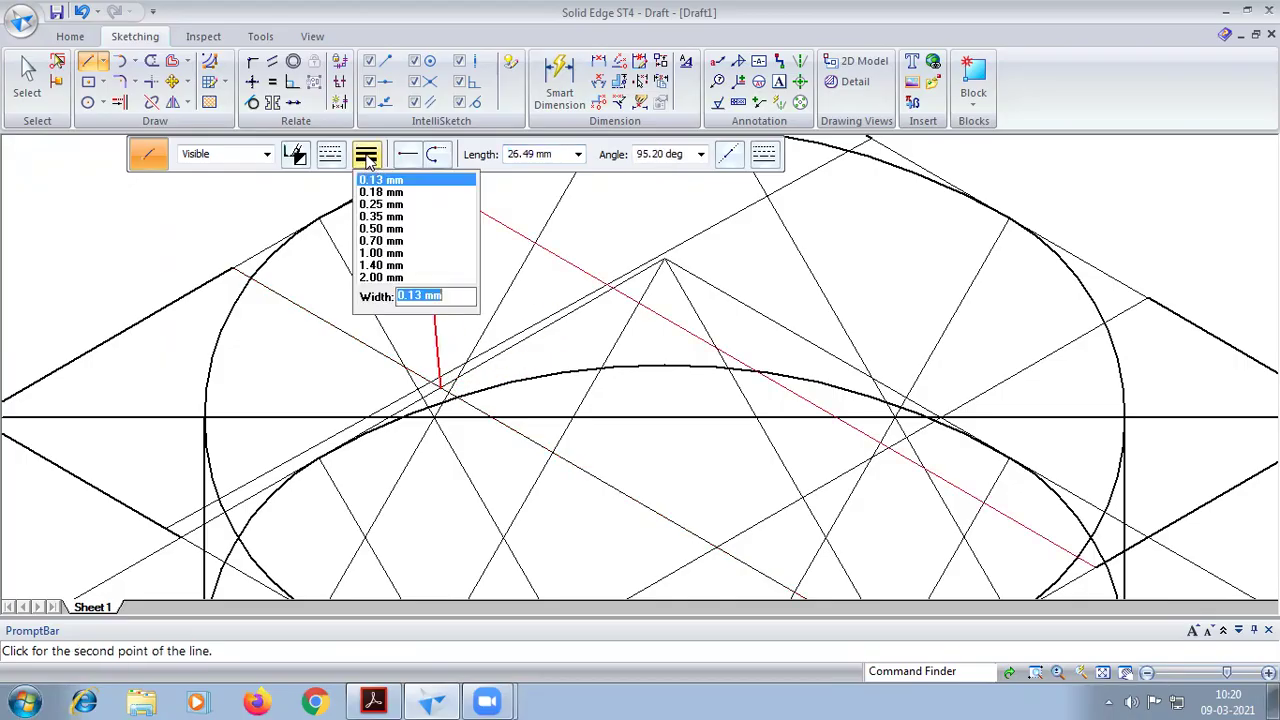
{"action": "left_click", "coordinate": [381, 229]}
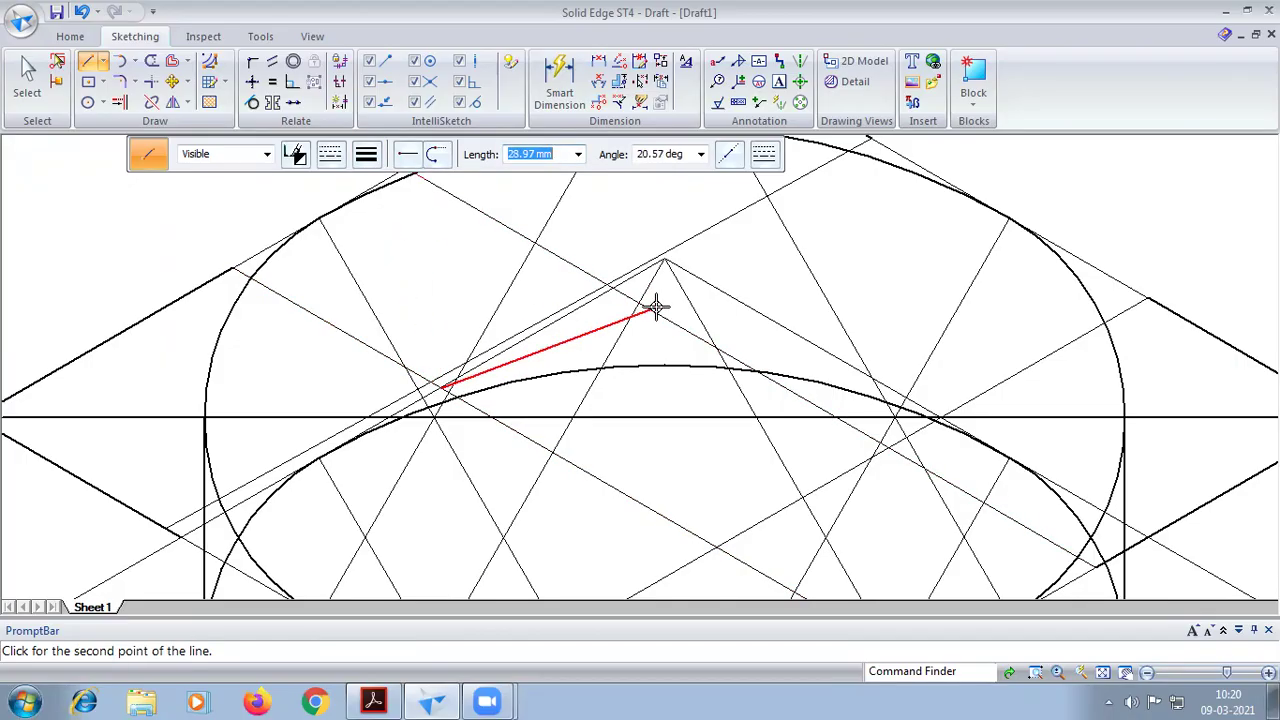
{"action": "left_click", "coordinate": [608, 288]}
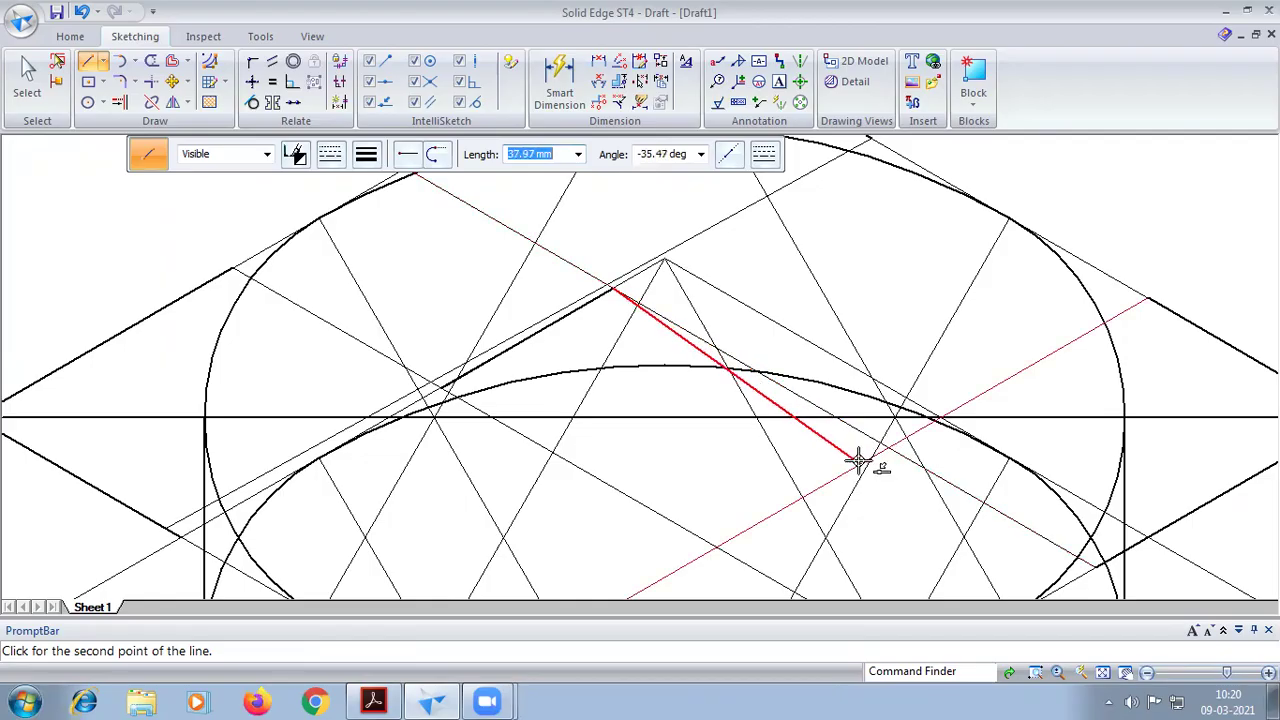
{"action": "left_click", "coordinate": [890, 450]}
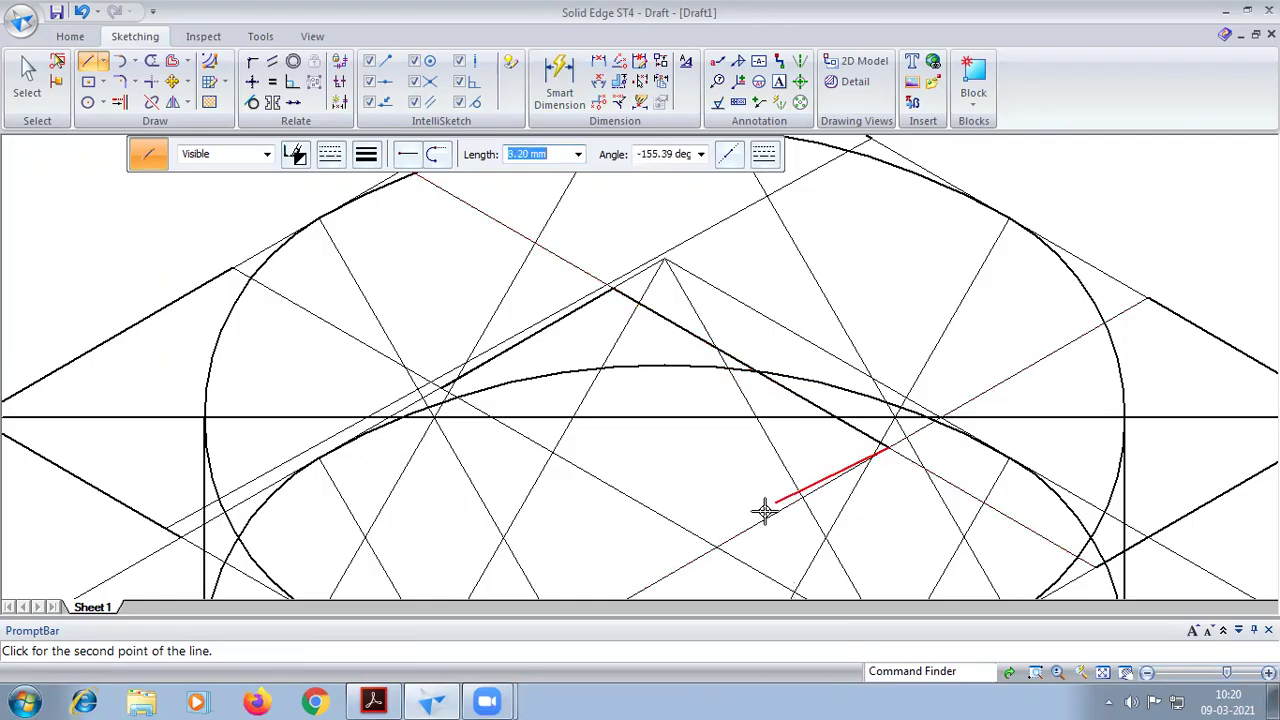
{"action": "left_click", "coordinate": [714, 546]}
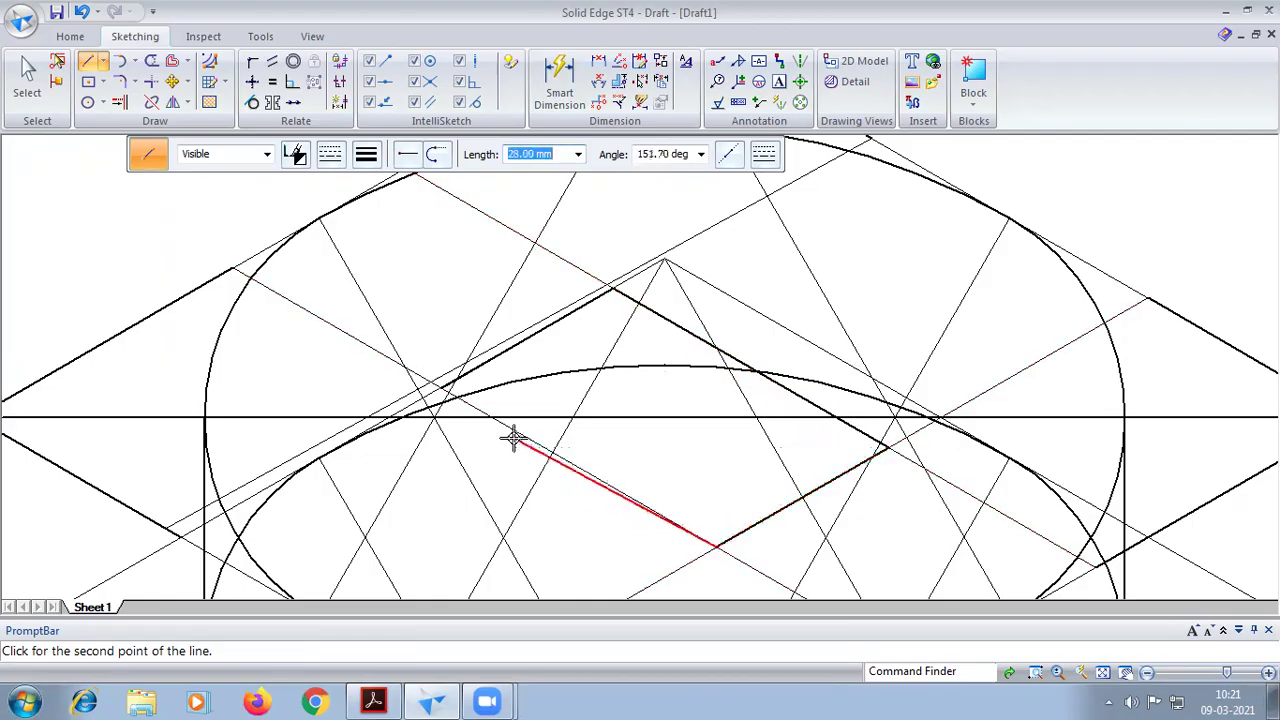
{"action": "left_click", "coordinate": [442, 391]}
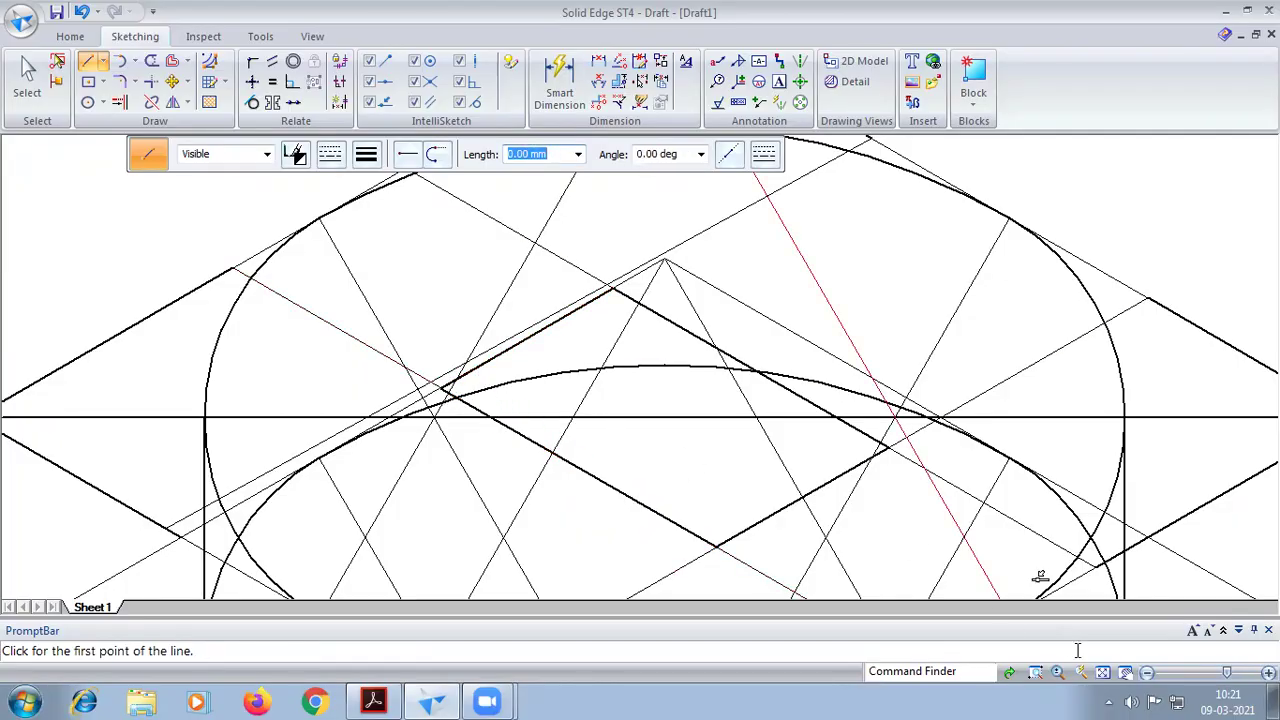
- Draw thin diagonal construction lines inside the pyramid base to locate its centre
{"action": "left_click", "coordinate": [1102, 672]}
{"action": "scroll", "coordinate": [755, 291], "scroll_direction": "up", "scroll_amount": 2}
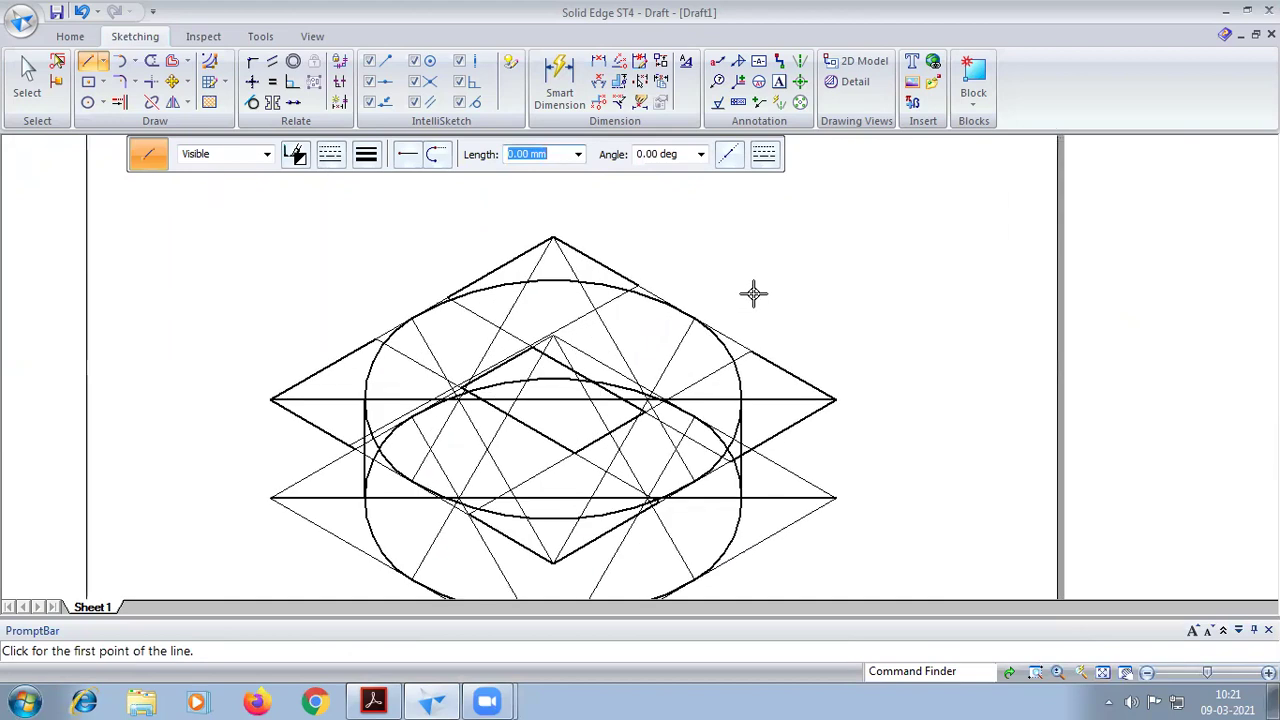
{"action": "left_click", "coordinate": [366, 155]}
{"action": "left_click", "coordinate": [391, 192]}
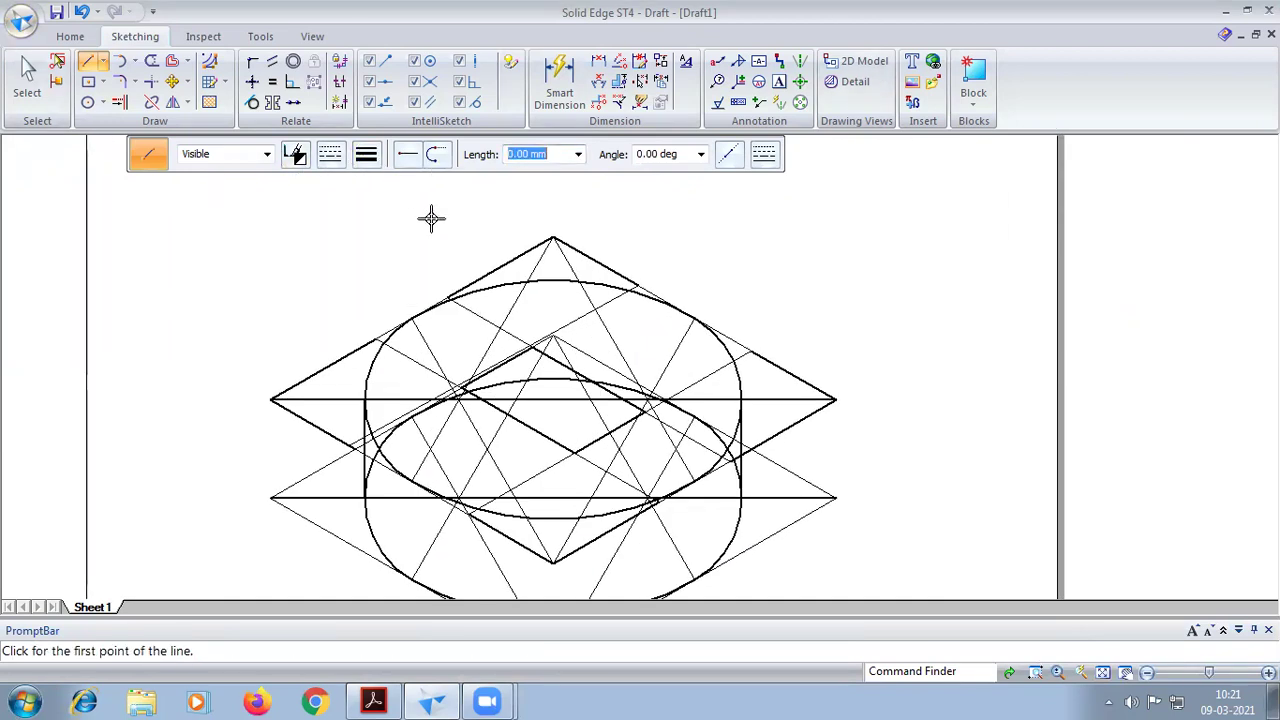
{"action": "left_click", "coordinate": [514, 419]}
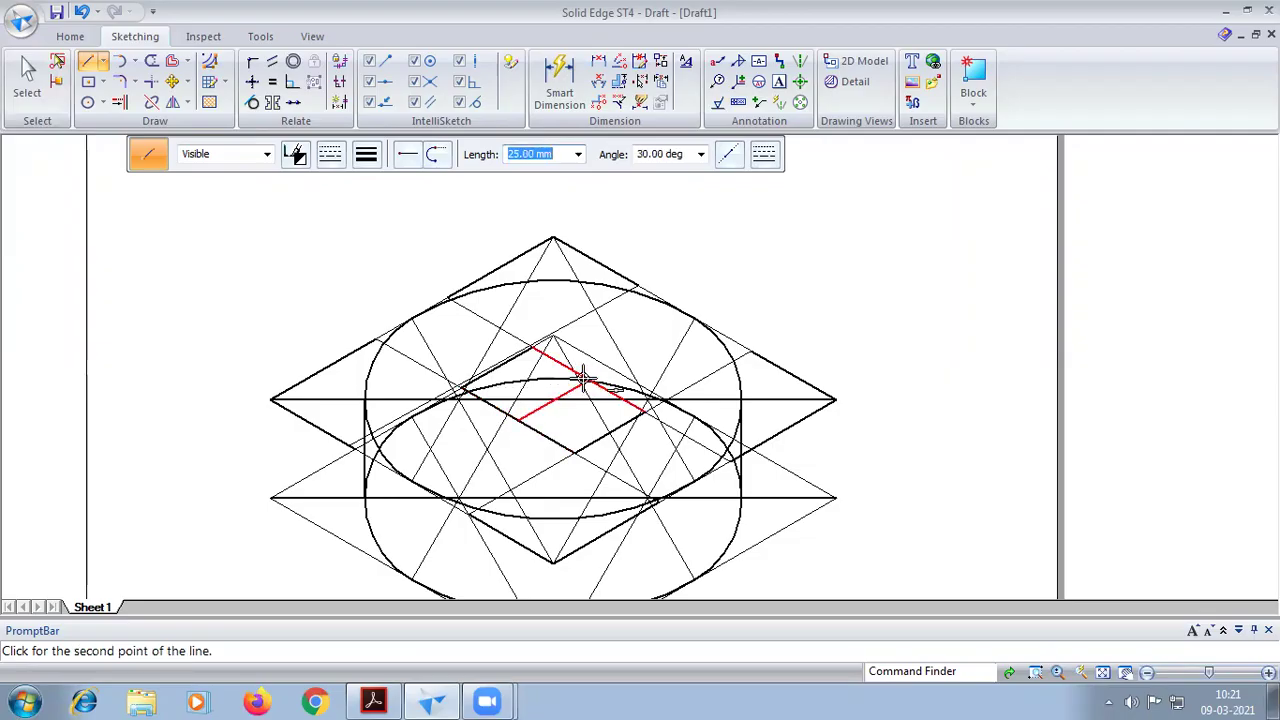
{"action": "left_click", "coordinate": [583, 378]}
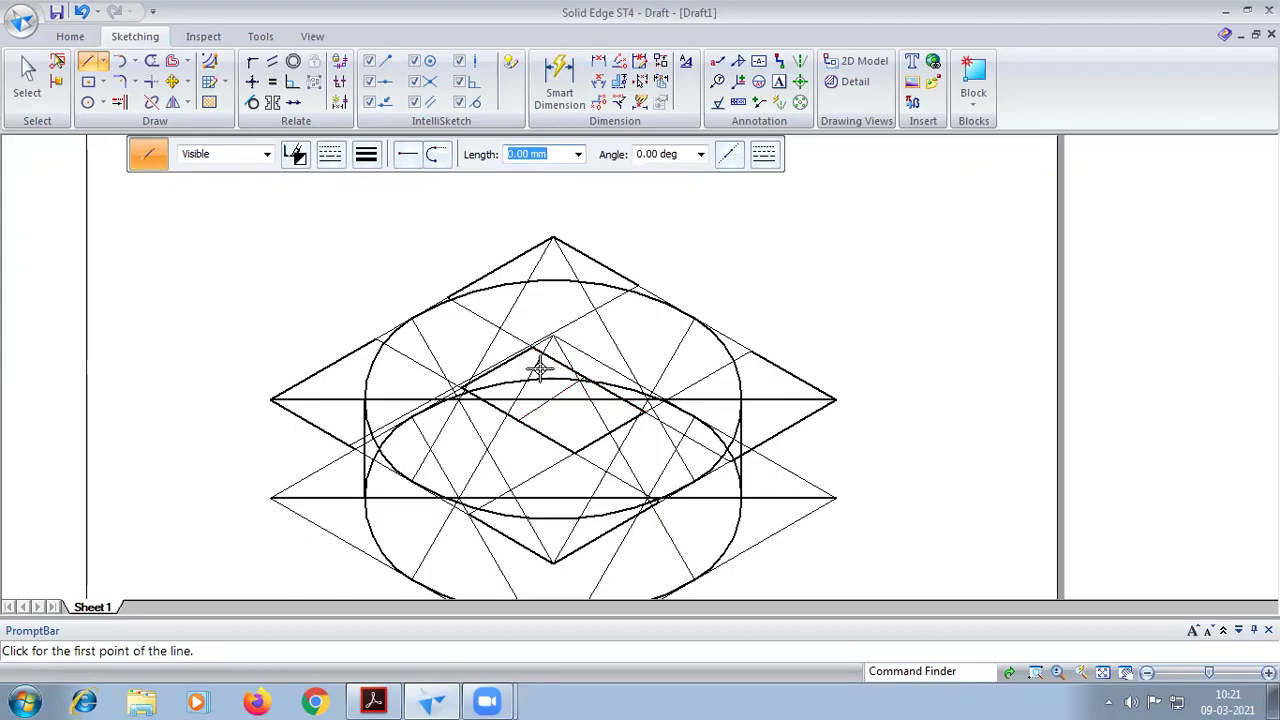
{"action": "left_click", "coordinate": [501, 362]}
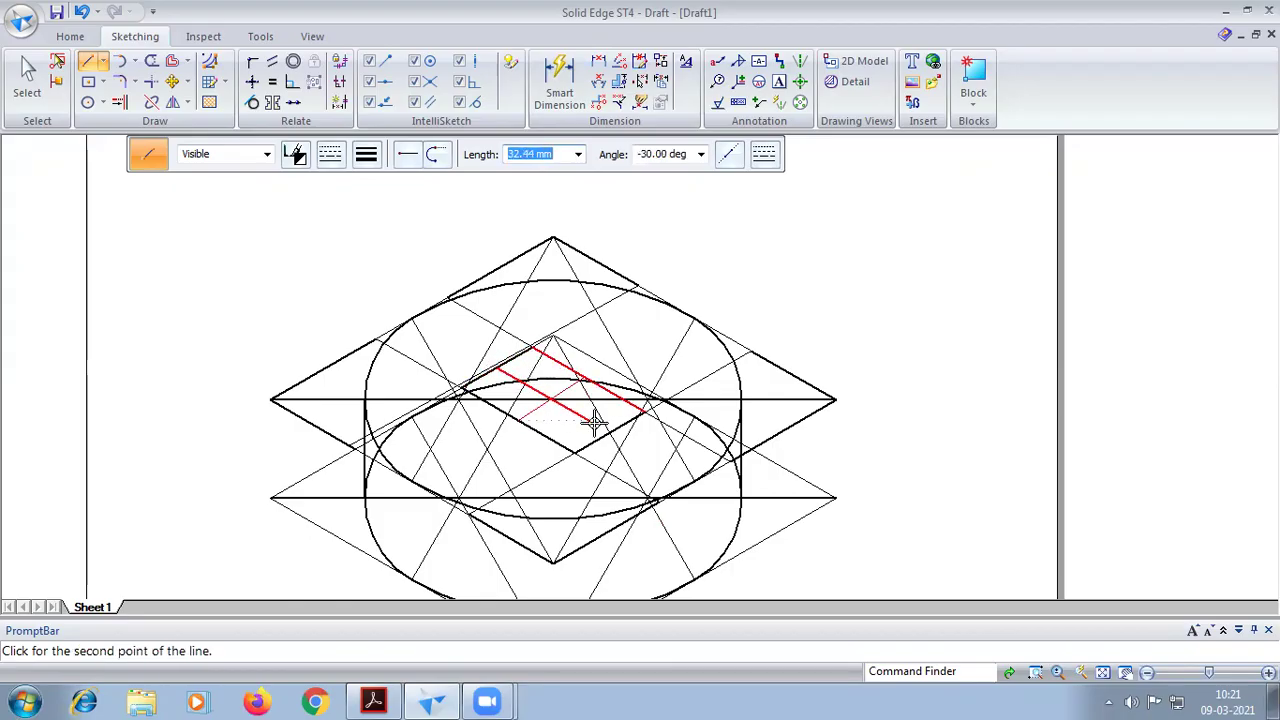
{"action": "left_click", "coordinate": [601, 433]}
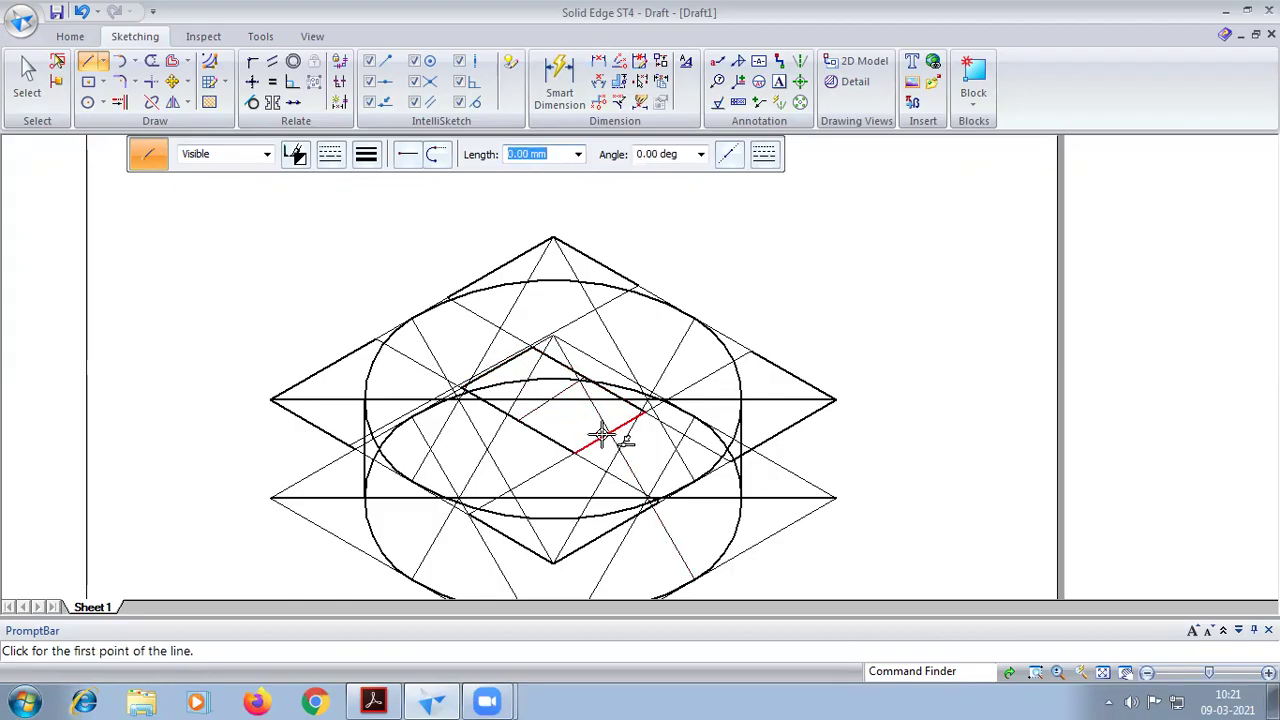
{"action": "left_click", "coordinate": [607, 431]}
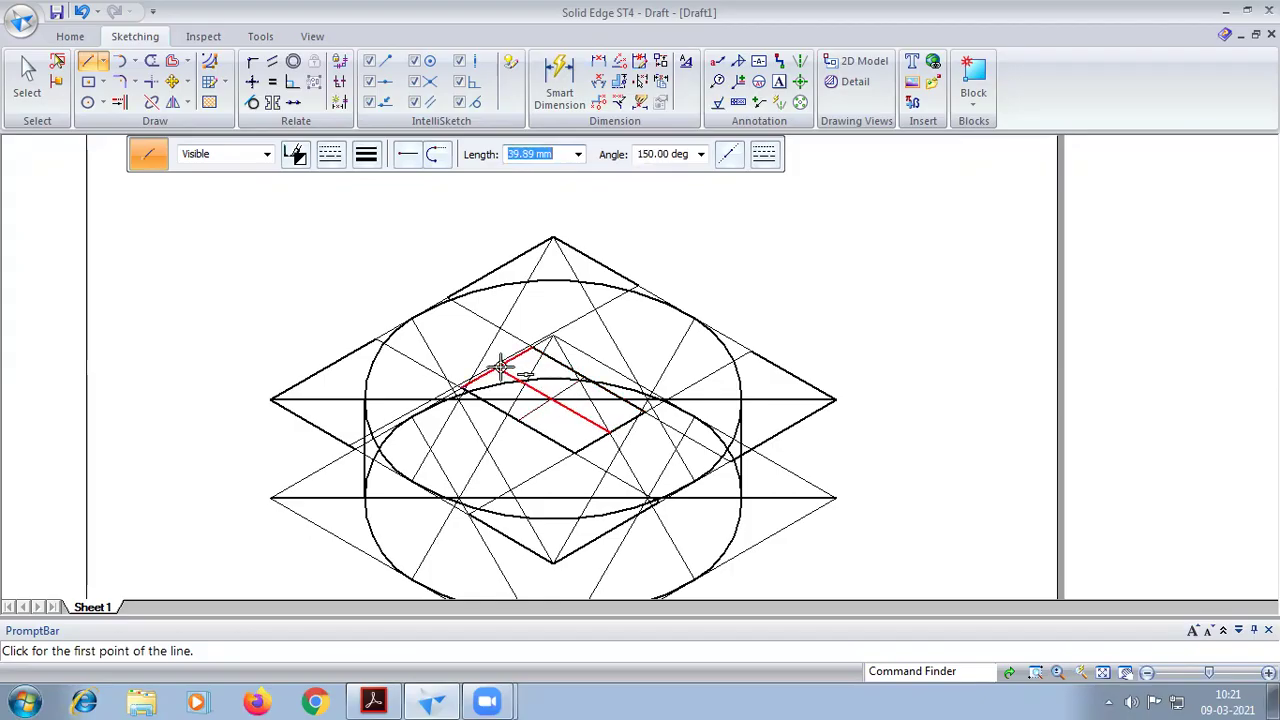
{"action": "left_click", "coordinate": [551, 400]}
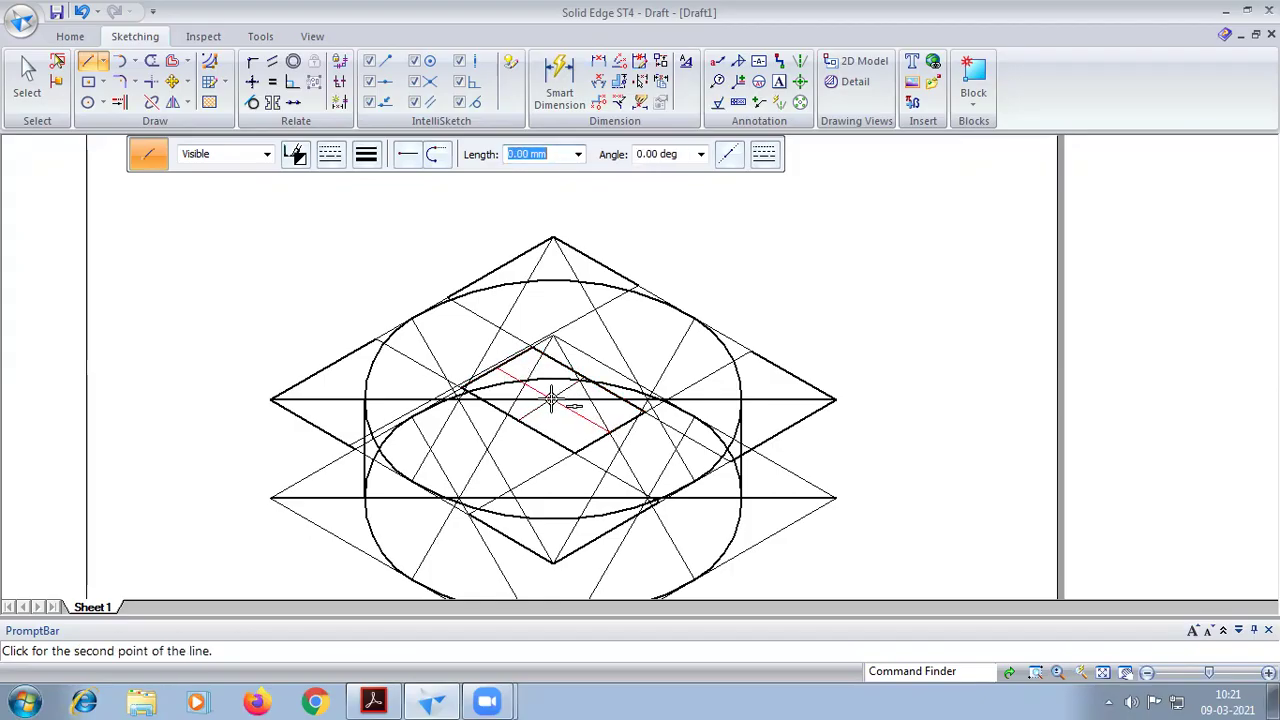
{"action": "right_click", "coordinate": [543, 329]}
- Start a line at the base-centre intersection, checking the reference PDF along the way
{"action": "scroll", "coordinate": [531, 386], "scroll_direction": "up", "scroll_amount": 3}
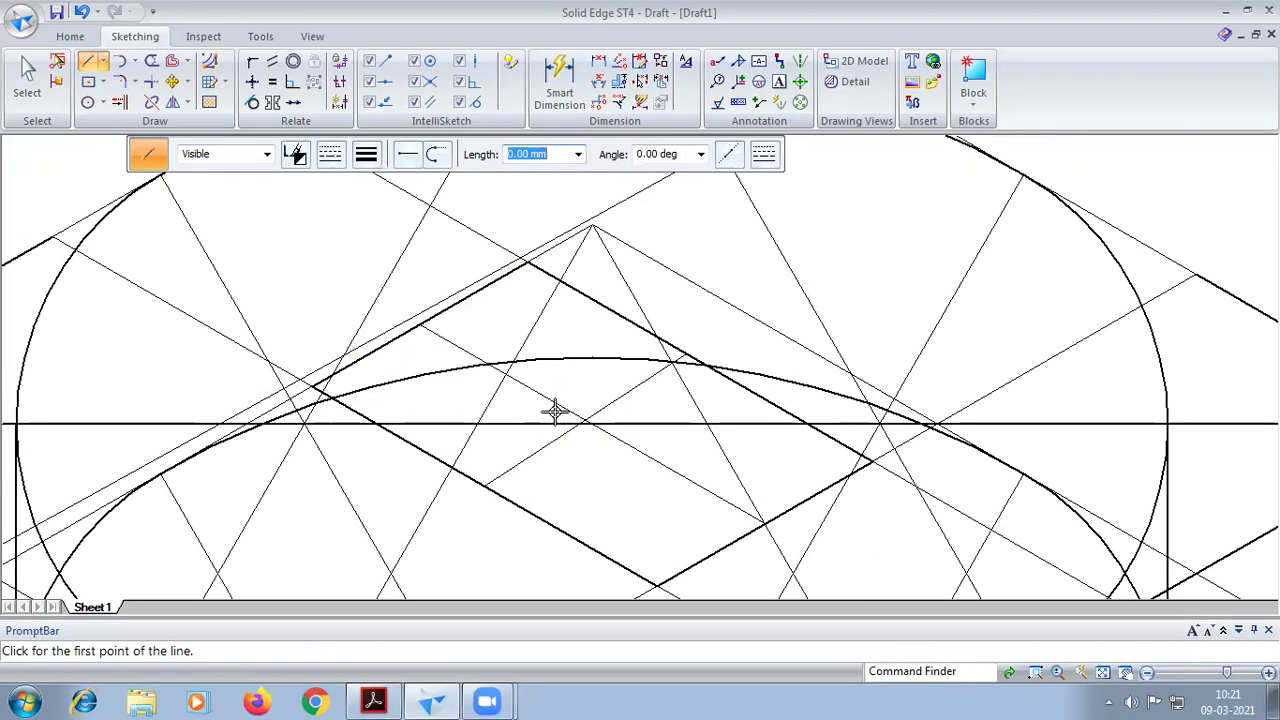
{"action": "scroll", "coordinate": [580, 420], "scroll_direction": "up", "scroll_amount": 1}
{"action": "scroll", "coordinate": [594, 423], "scroll_direction": "up", "scroll_amount": 1}
{"action": "scroll", "coordinate": [605, 426], "scroll_direction": "up", "scroll_amount": 1}
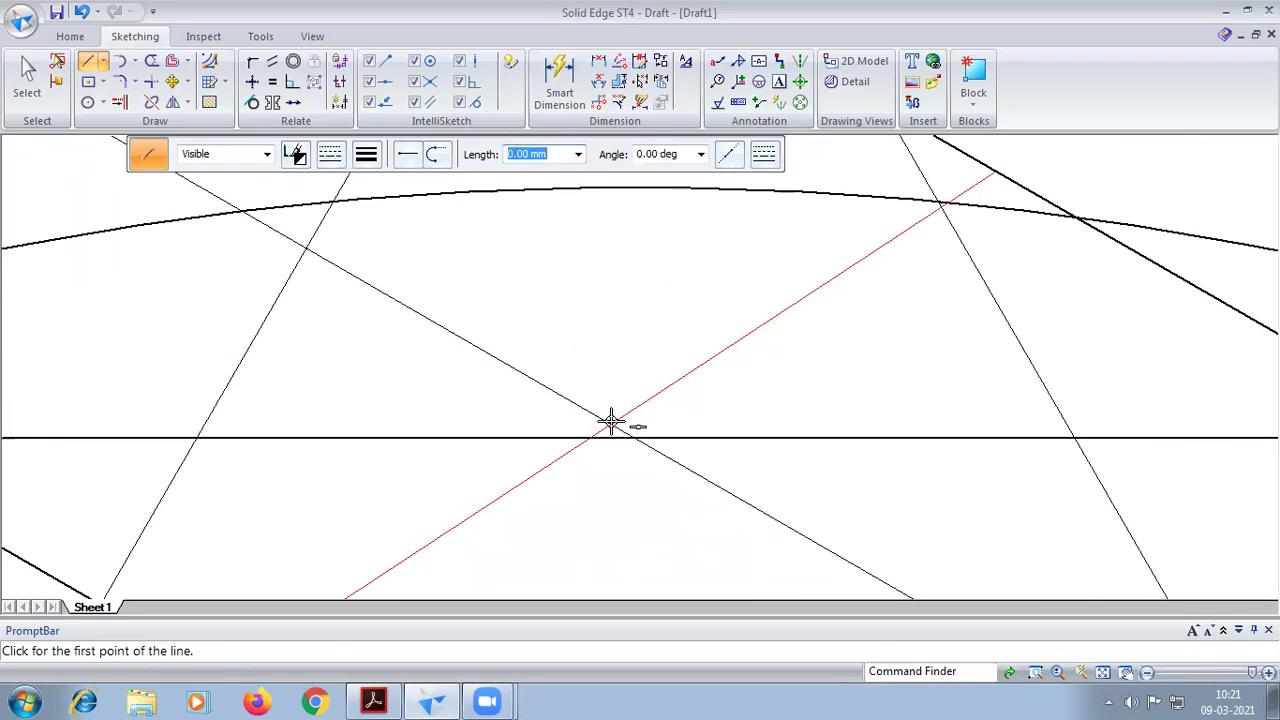
{"action": "left_click", "coordinate": [611, 424]}
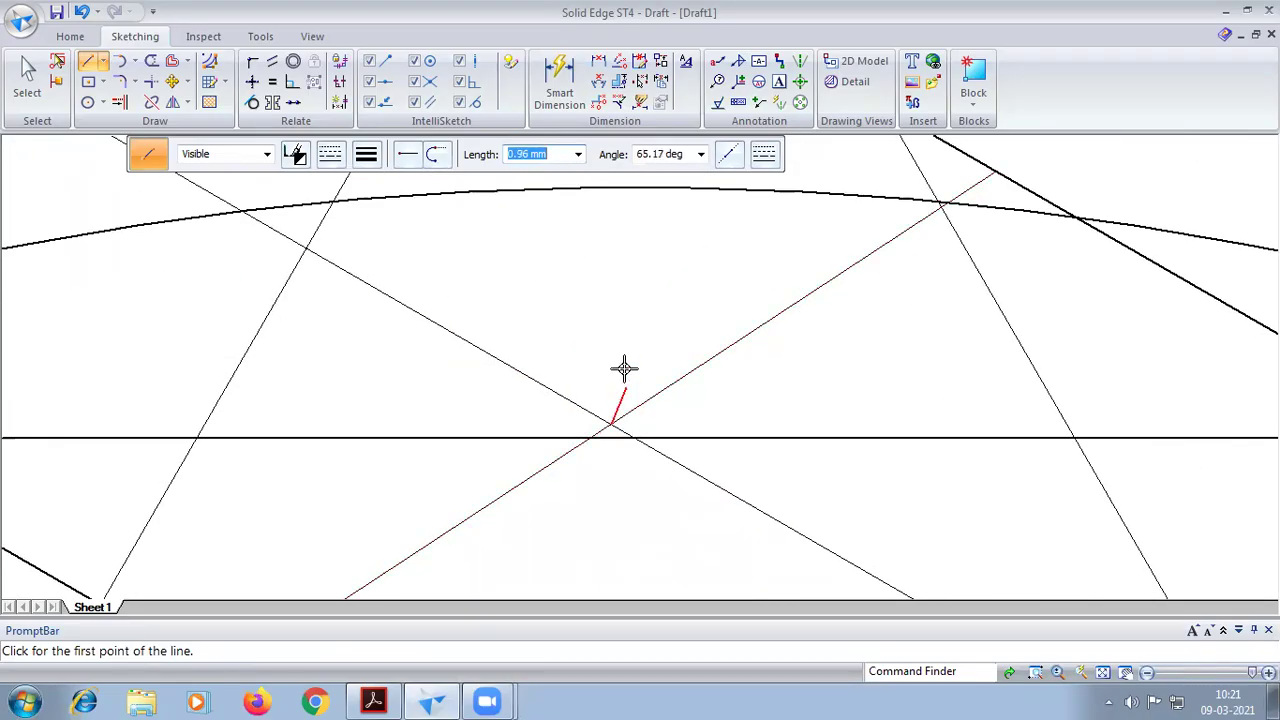
{"action": "left_click", "coordinate": [392, 699]}
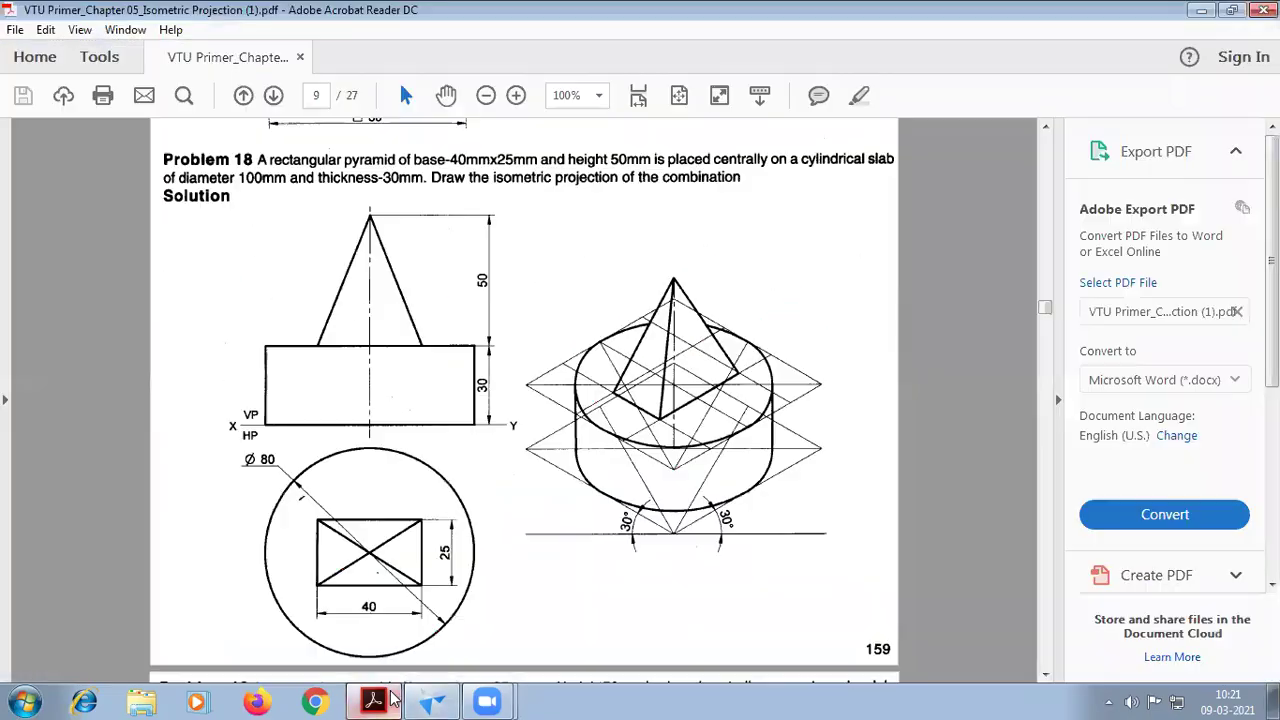
{"action": "left_click", "coordinate": [450, 692]}
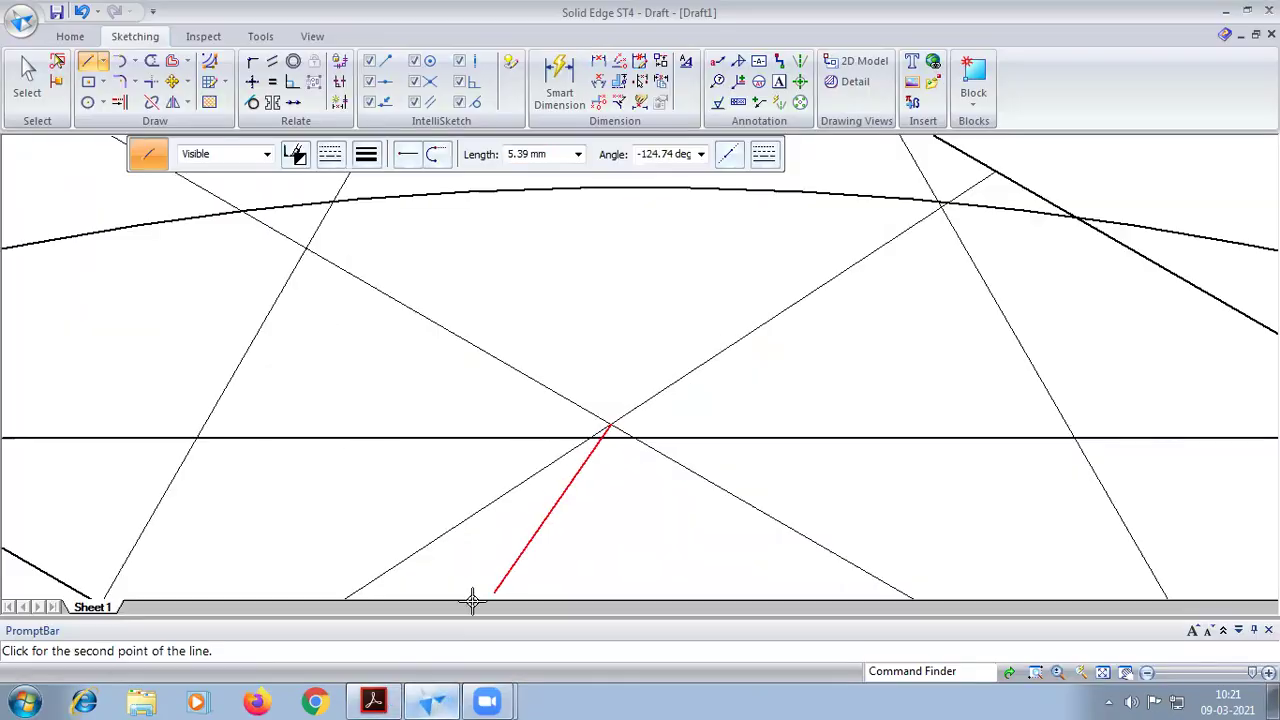
- Draw a 50 mm vertical axis from the base centre to fix the pyramid apex
{"action": "left_click", "coordinate": [1103, 673]}
{"action": "left_click", "coordinate": [366, 154]}
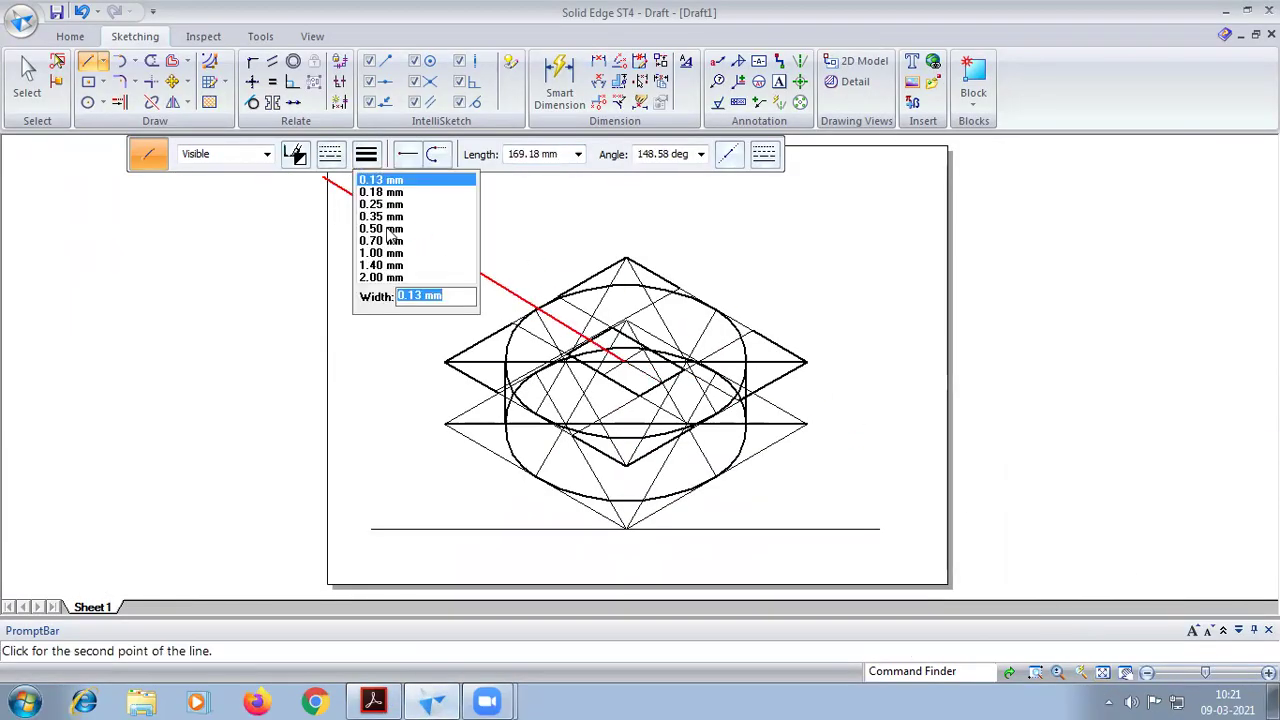
{"action": "left_click", "coordinate": [333, 160]}
{"action": "left_click", "coordinate": [345, 214]}
{"action": "type", "text": "50"}
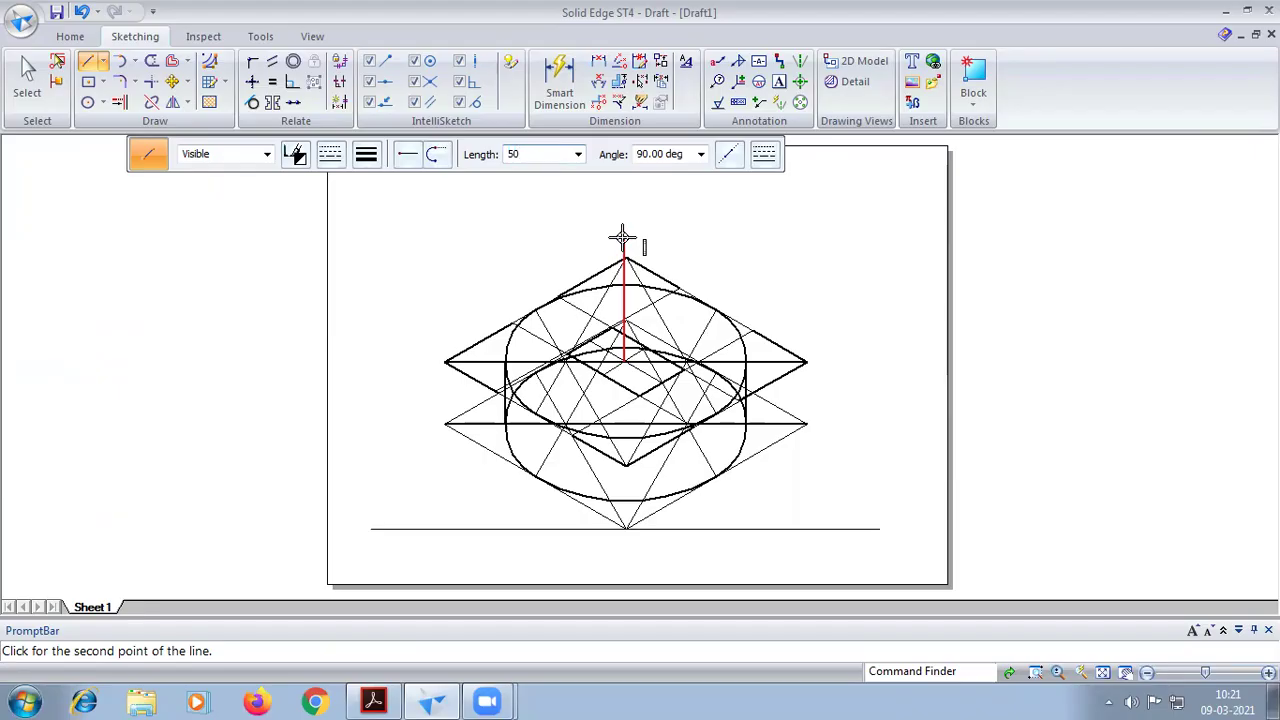
{"action": "key", "text": "Tab"}
{"action": "left_click", "coordinate": [622, 237]}
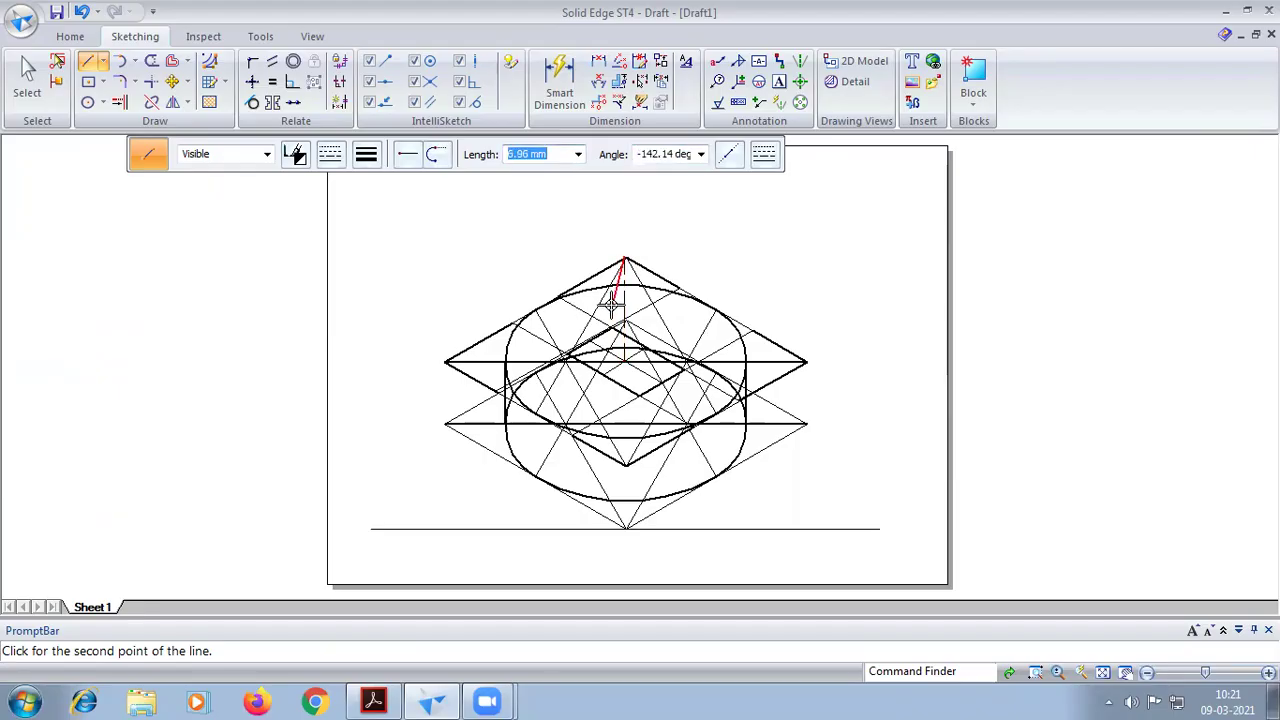
- Change the line type, then draw slant edges from the apex to each base corner
{"action": "left_click", "coordinate": [366, 155]}
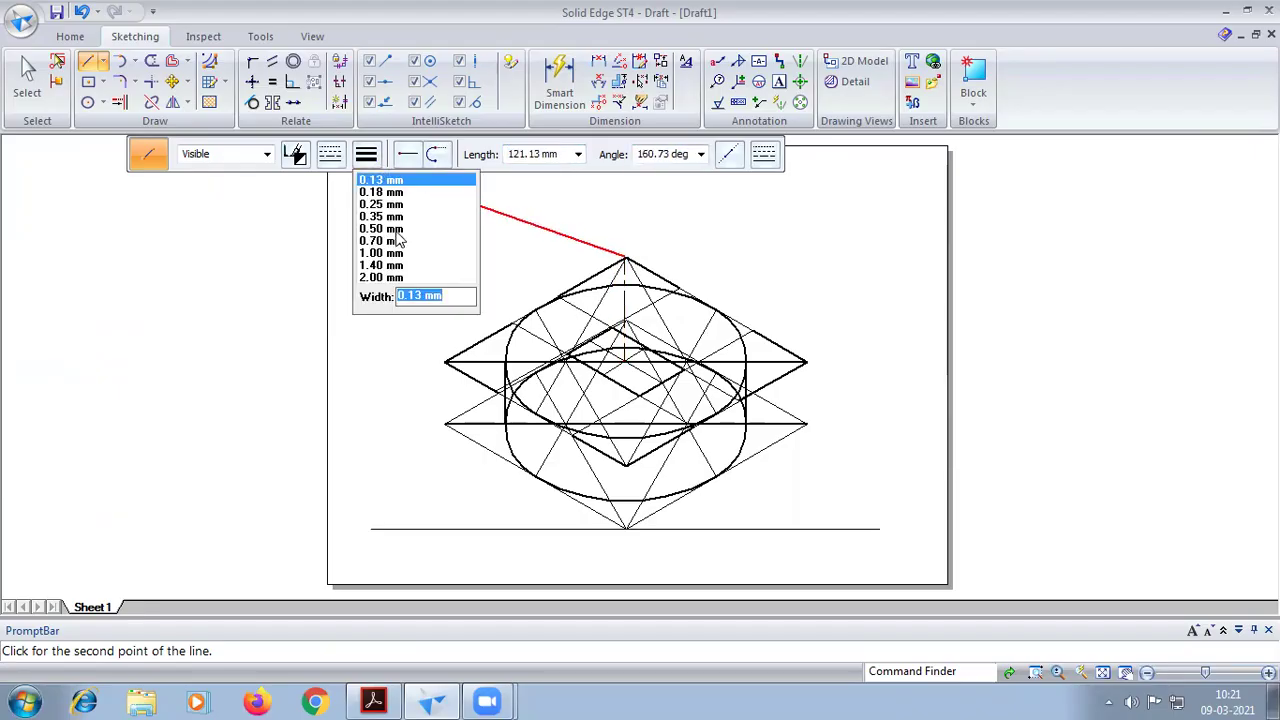
{"action": "left_click", "coordinate": [330, 157]}
{"action": "left_click", "coordinate": [350, 195]}
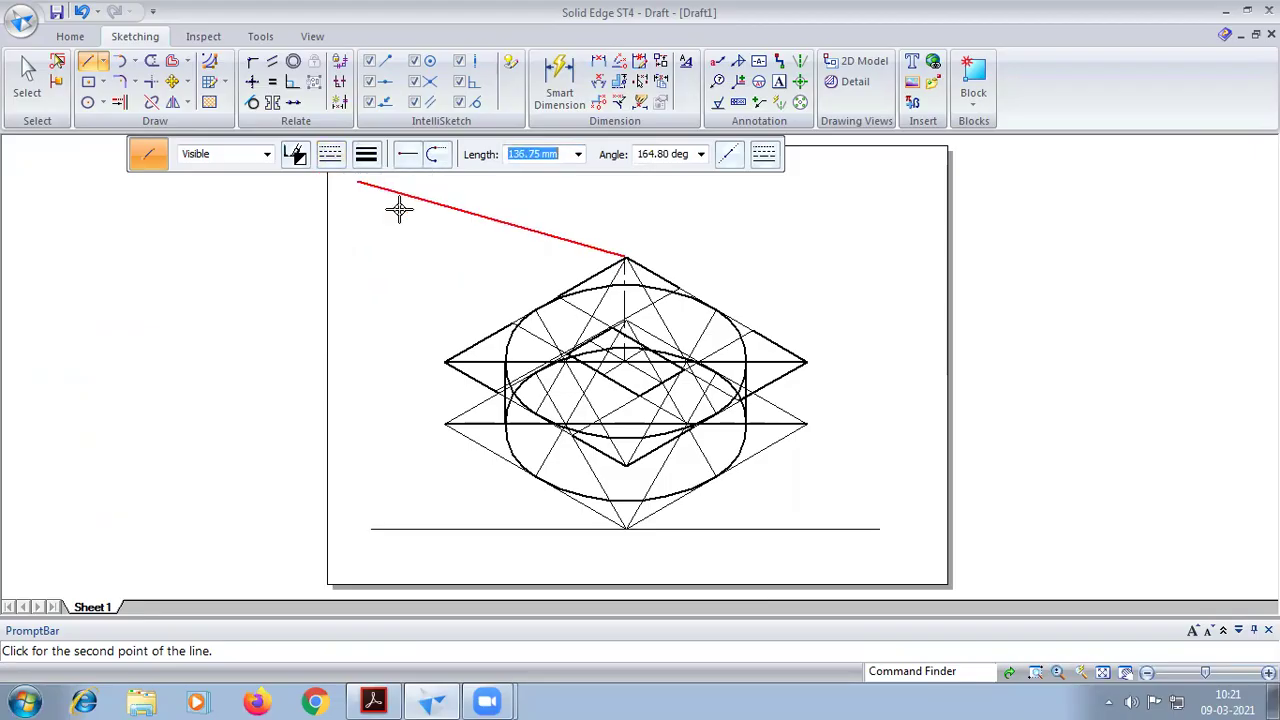
{"action": "scroll", "coordinate": [608, 366], "scroll_direction": "up", "scroll_amount": 3}
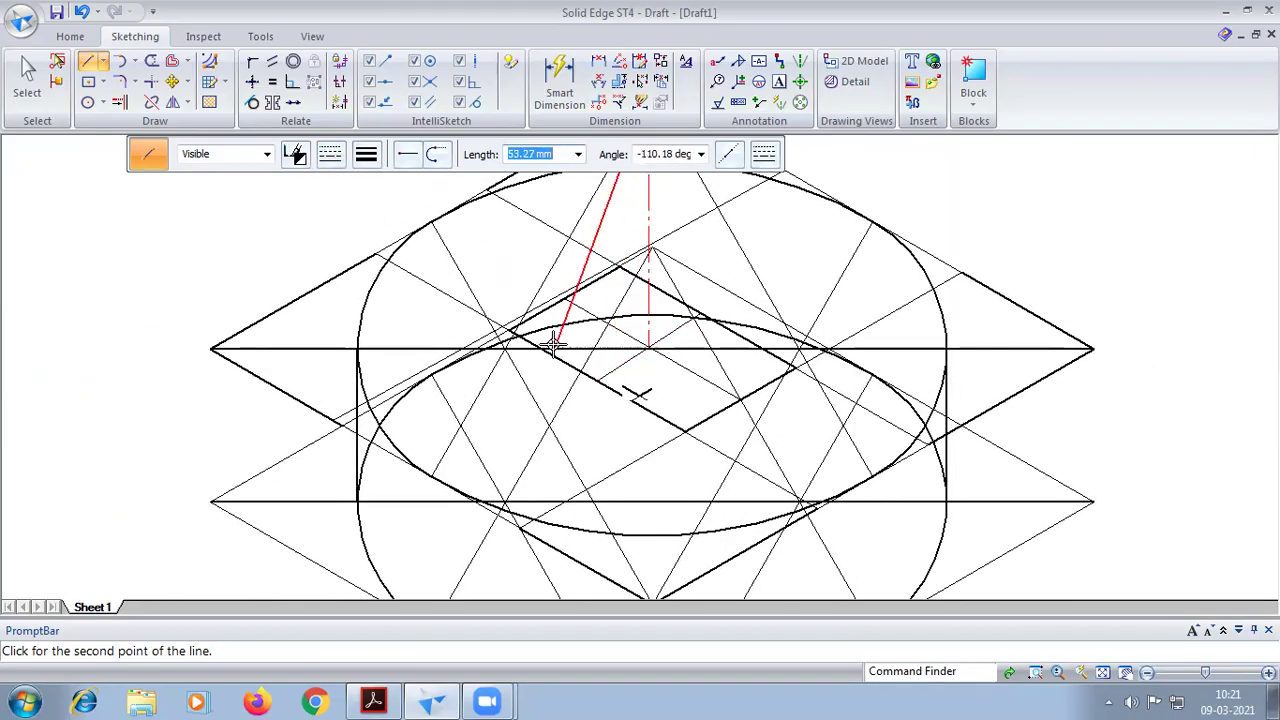
{"action": "left_click", "coordinate": [509, 325]}
{"action": "scroll", "coordinate": [515, 325], "scroll_direction": "down", "scroll_amount": 3}
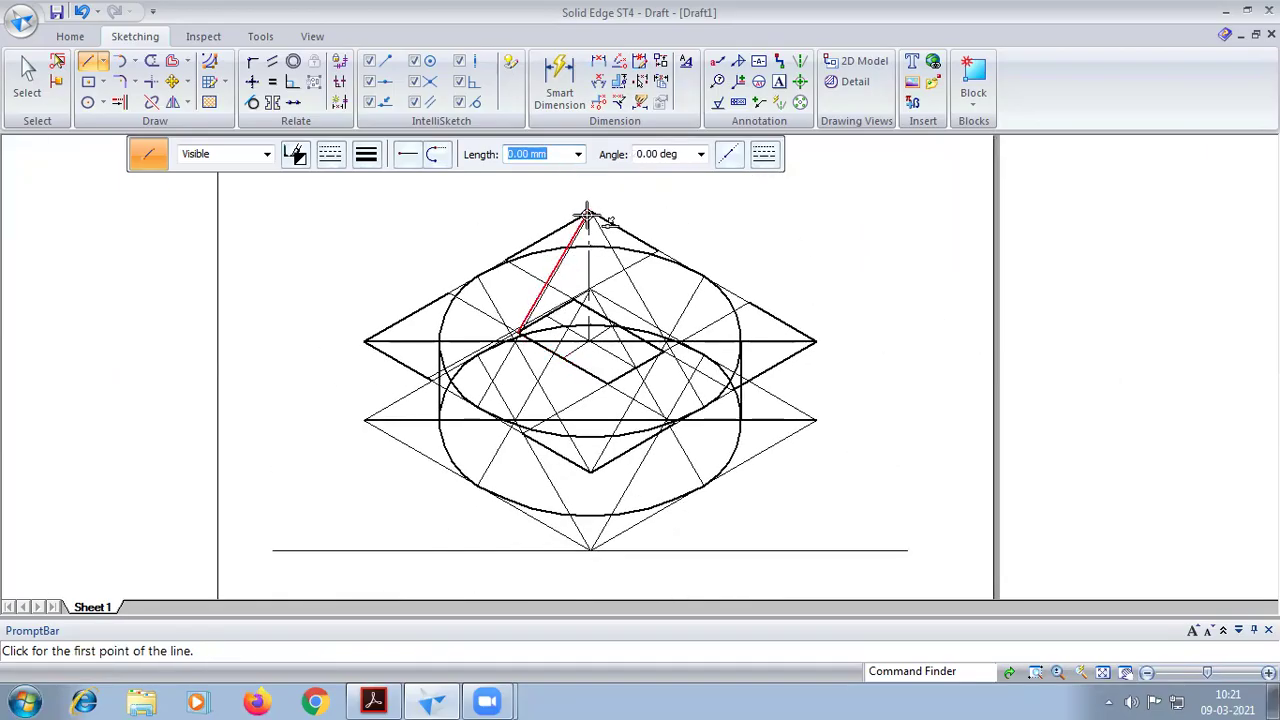
{"action": "left_click", "coordinate": [589, 215]}
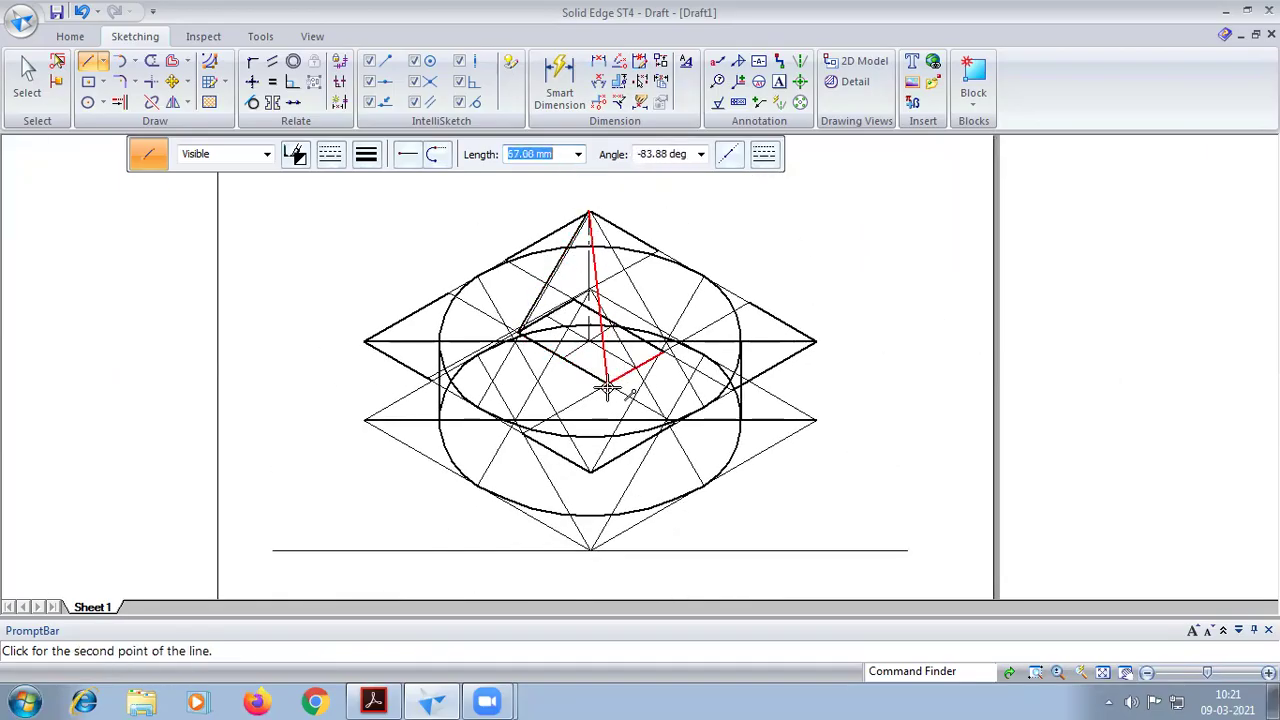
{"action": "left_click", "coordinate": [663, 352]}
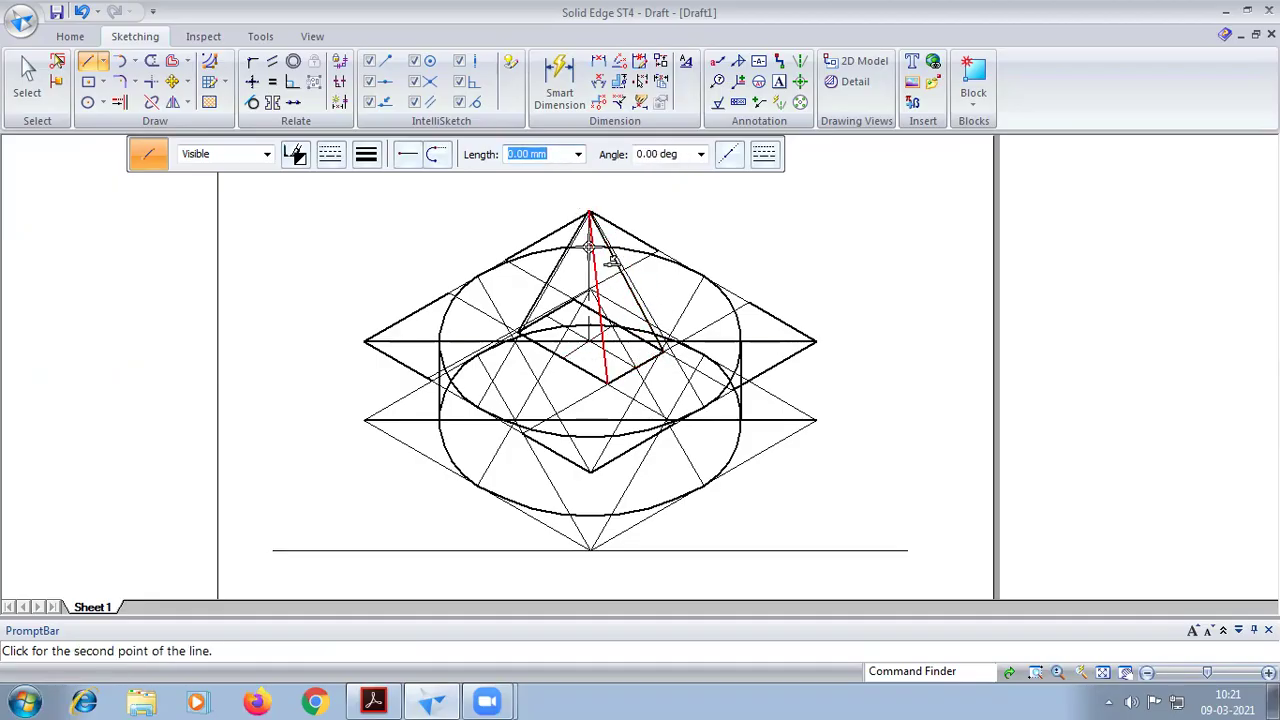
{"action": "left_click", "coordinate": [589, 213]}
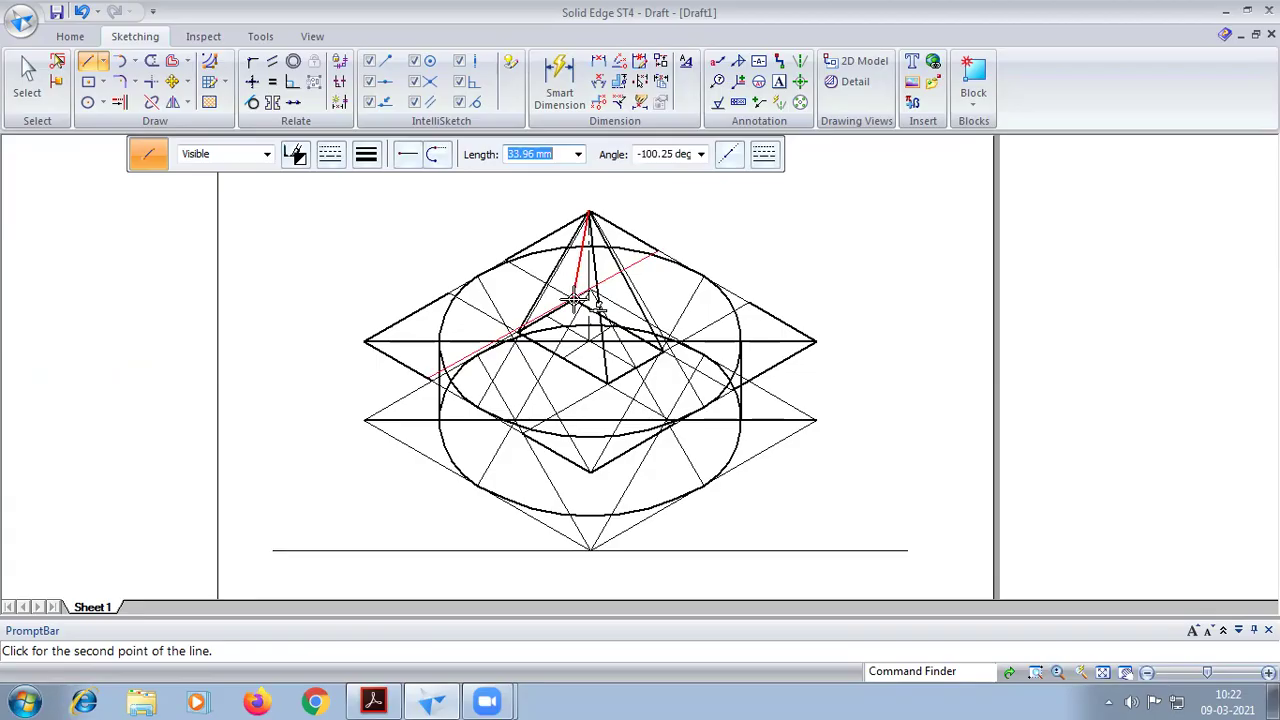
{"action": "scroll", "coordinate": [578, 290], "scroll_direction": "up", "scroll_amount": 3}
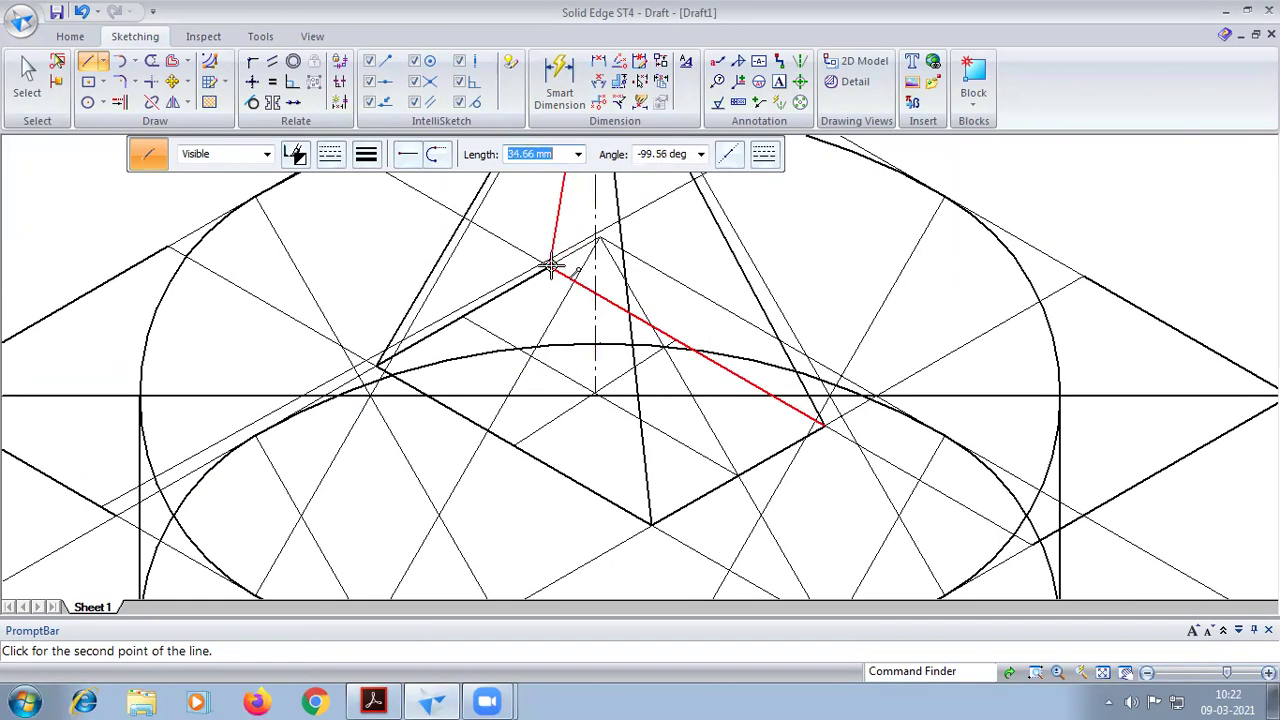
{"action": "left_click", "coordinate": [550, 266]}
{"action": "left_click", "coordinate": [1107, 679]}
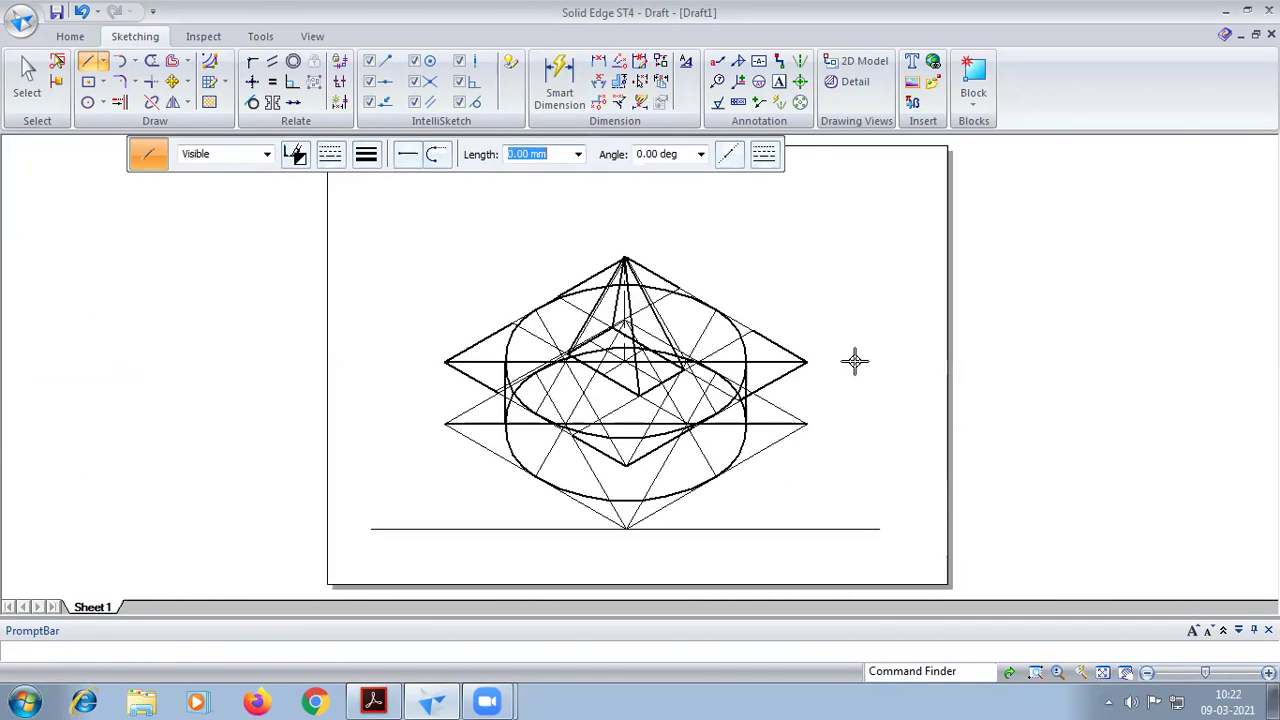
- Make the upper-left and lower-right outer rhombus construction lines thin
{"action": "scroll", "coordinate": [837, 340], "scroll_direction": "up", "scroll_amount": 2}
{"action": "left_click", "coordinate": [28, 68]}
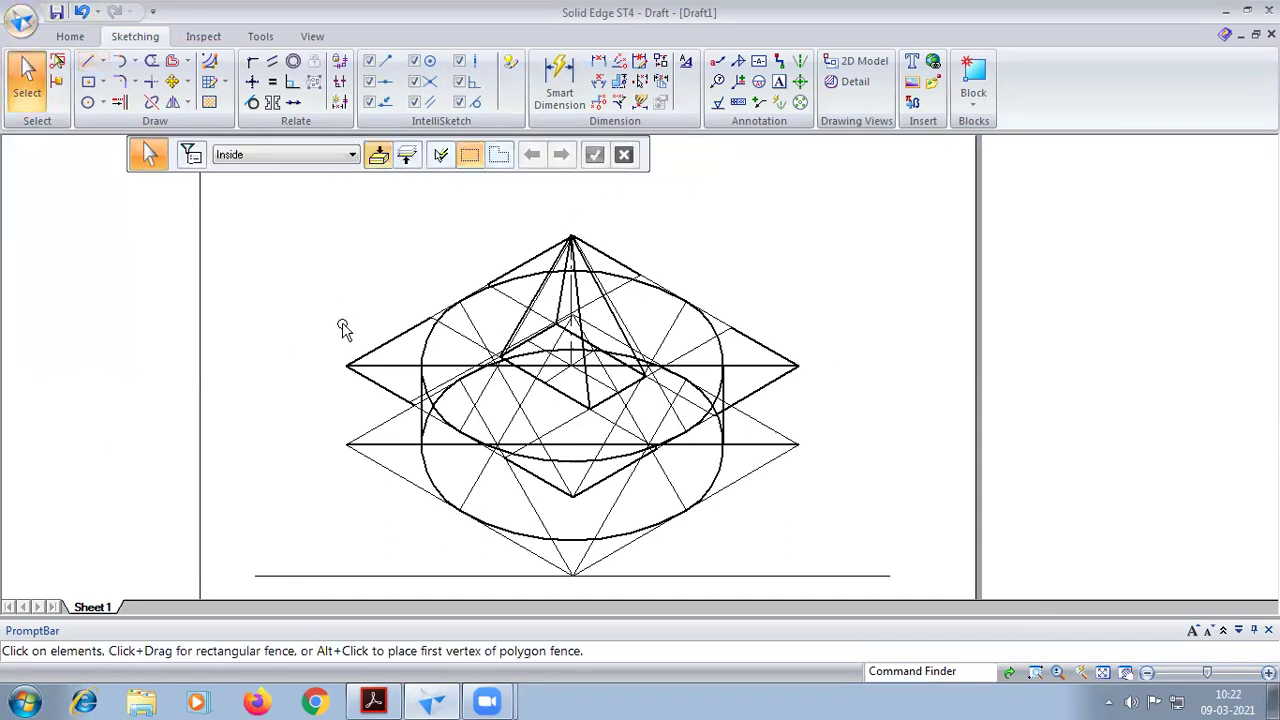
{"action": "left_click", "coordinate": [372, 348]}
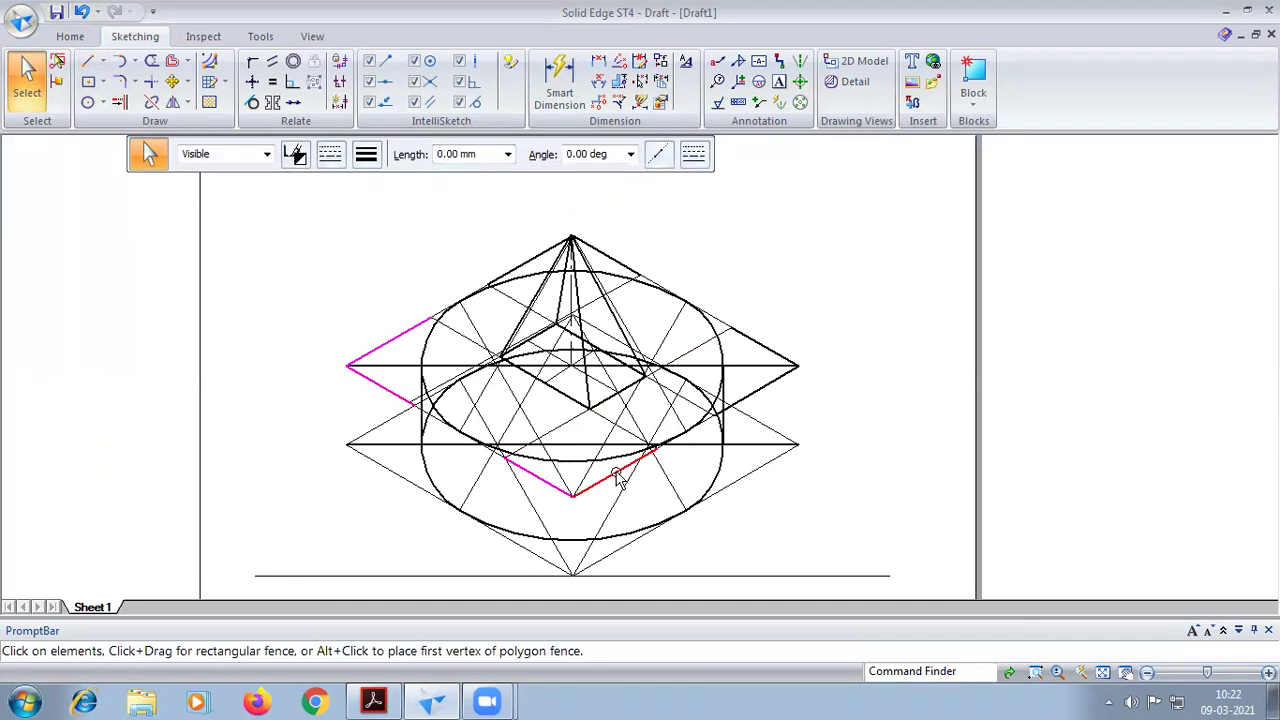
{"action": "left_click", "coordinate": [765, 396], "text": "ctrl"}
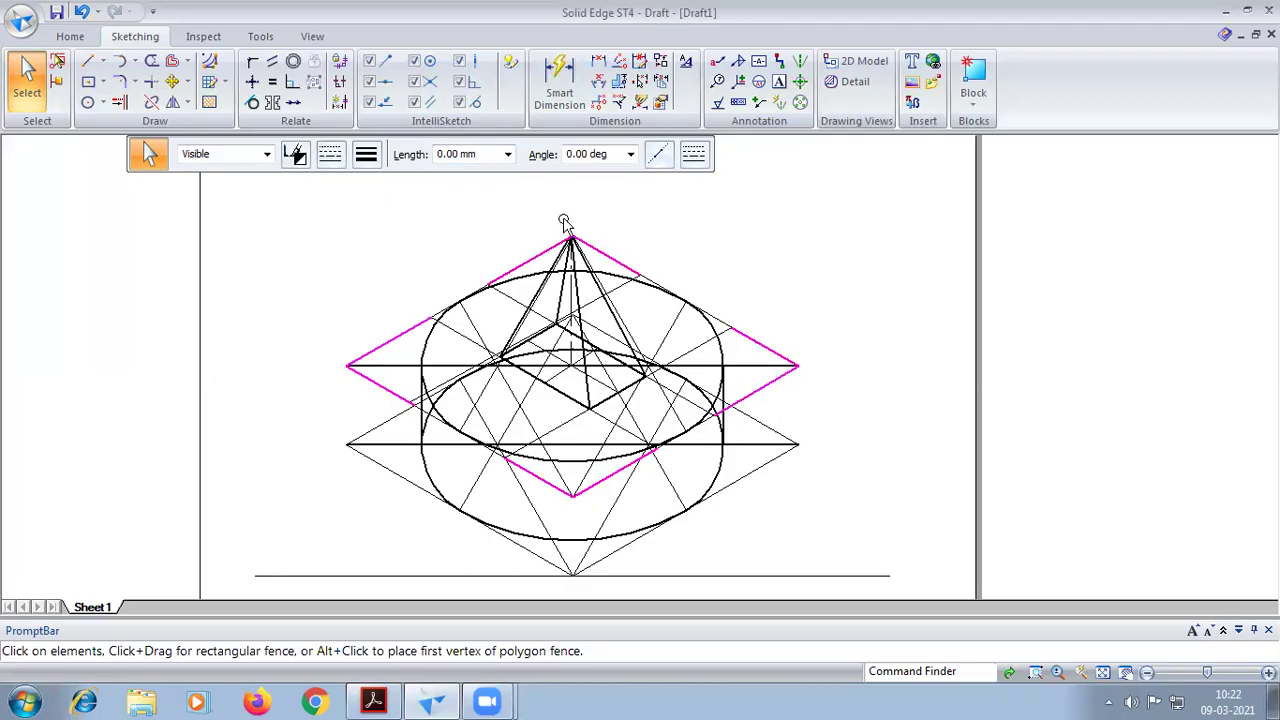
{"action": "key", "text": "Escape"}
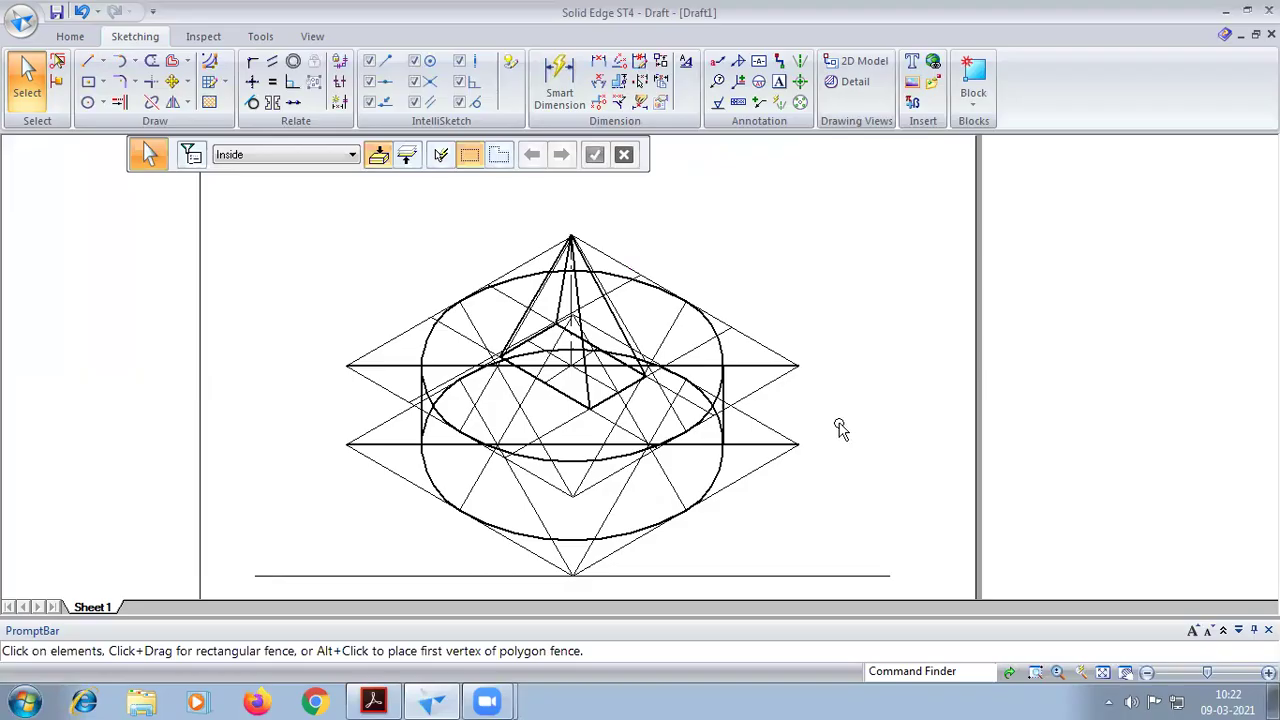
{"action": "scroll", "coordinate": [840, 428], "scroll_direction": "up", "scroll_amount": 1}
{"action": "scroll", "coordinate": [840, 428], "scroll_direction": "down", "scroll_amount": 2}
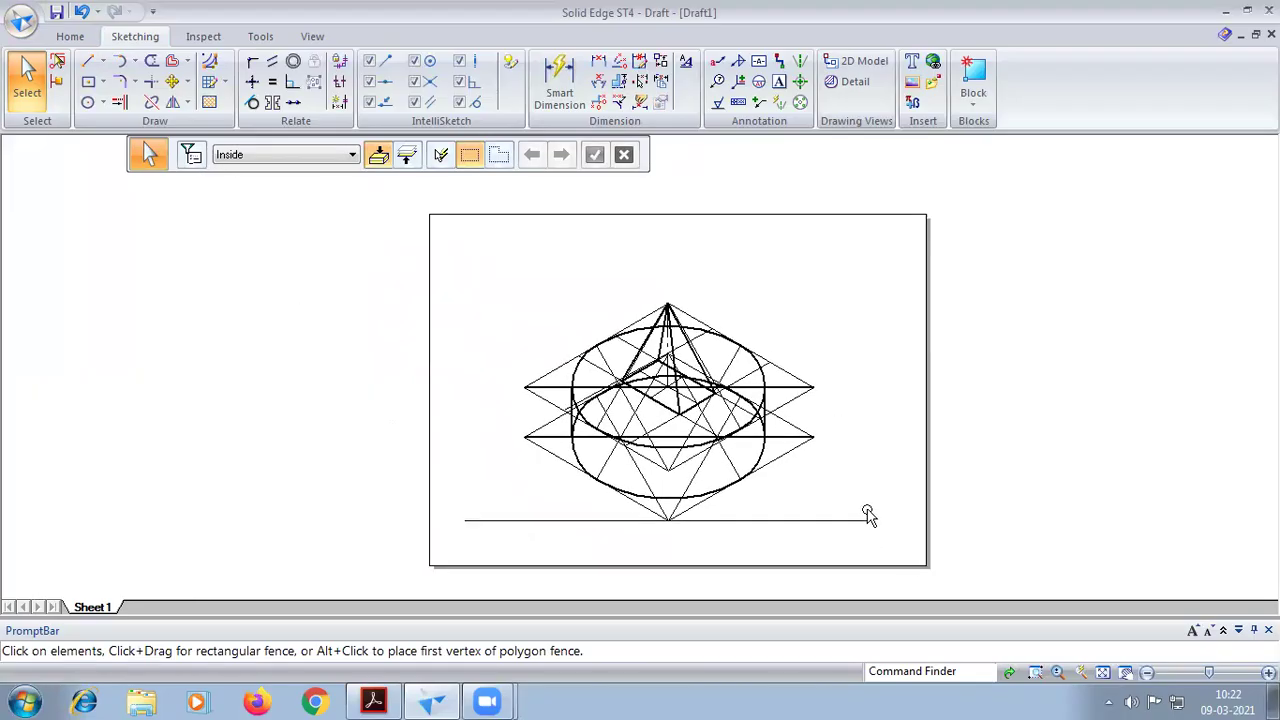
- Add 30° angle dimensions to the right and left bottom slant edges at the baseline
{"action": "left_click", "coordinate": [598, 81]}
{"action": "scroll", "coordinate": [690, 500], "scroll_direction": "up", "scroll_amount": 1}
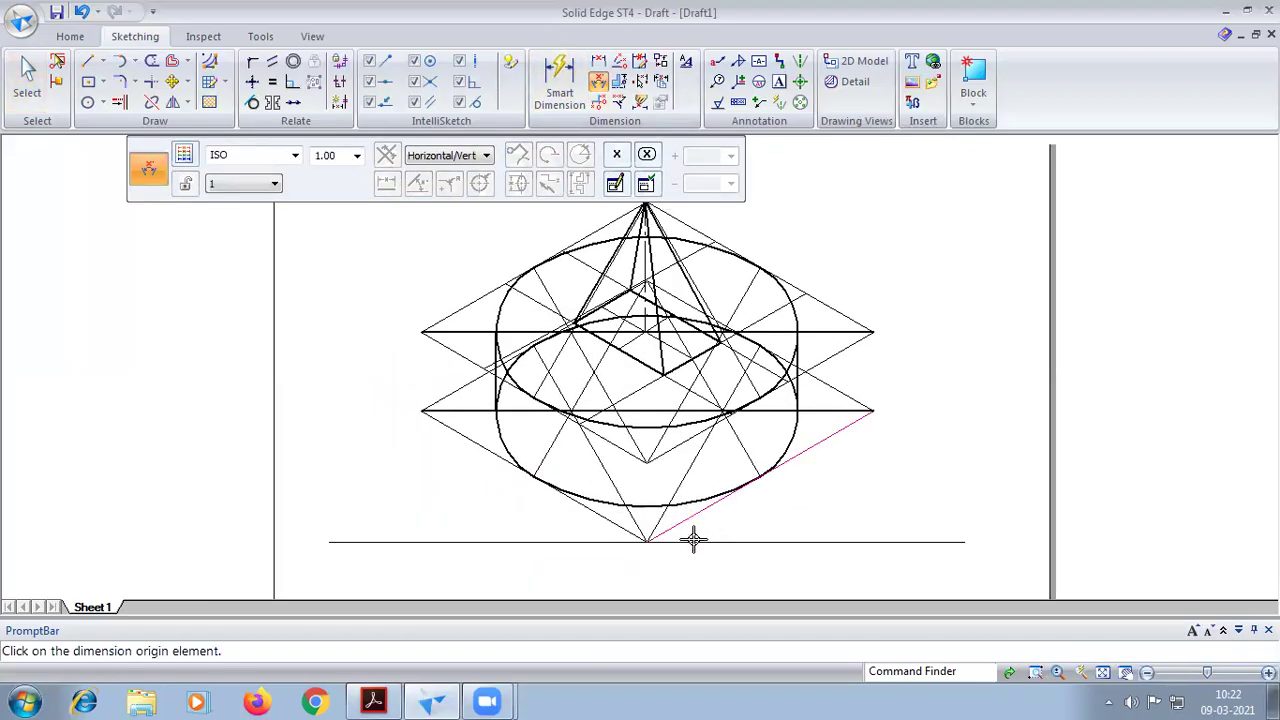
{"action": "left_click", "coordinate": [693, 541]}
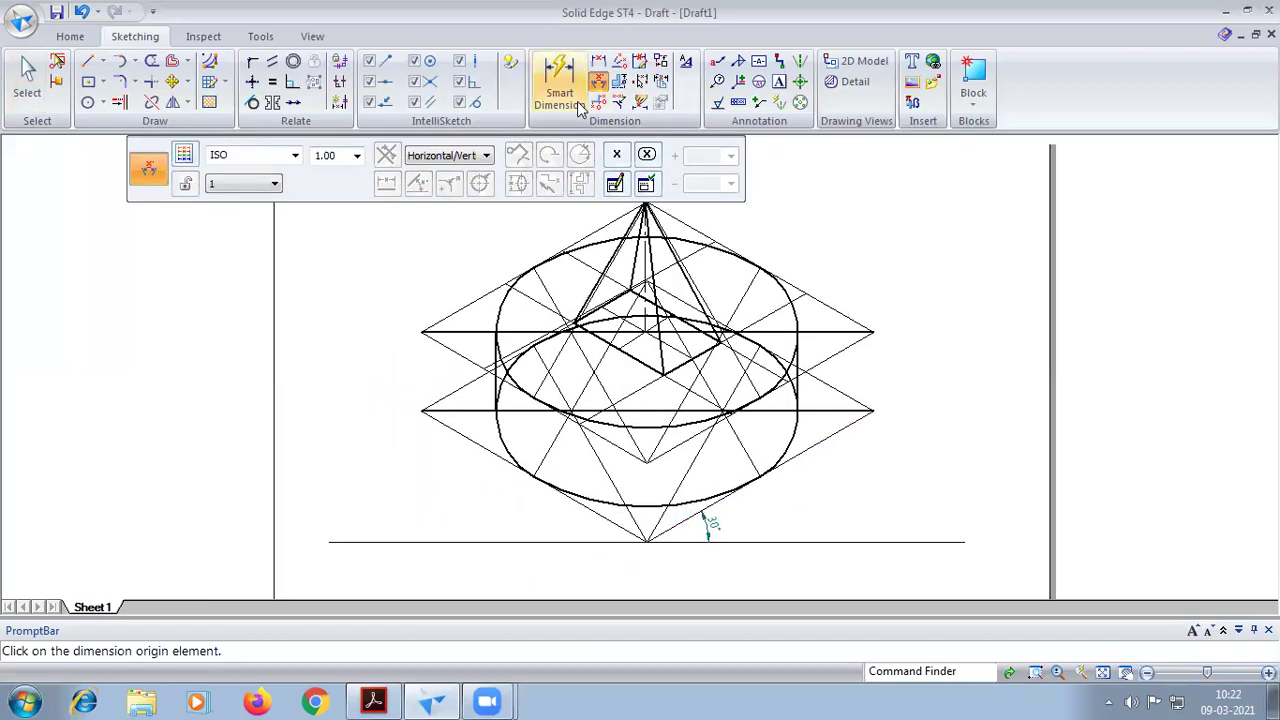
{"action": "left_click", "coordinate": [583, 541]}
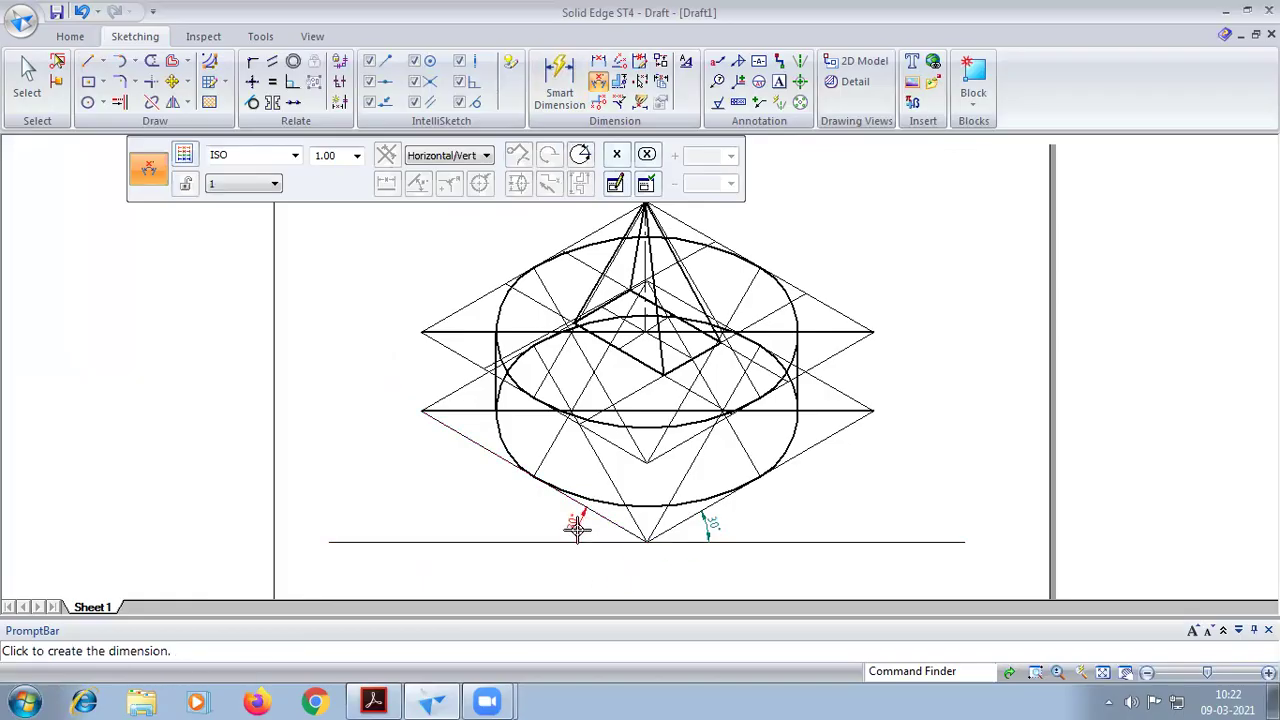
{"action": "left_click", "coordinate": [1103, 672]}
- Fence-select the entire drawing and scale it by 0.82 about its bottom point
{"action": "left_click", "coordinate": [27, 75]}
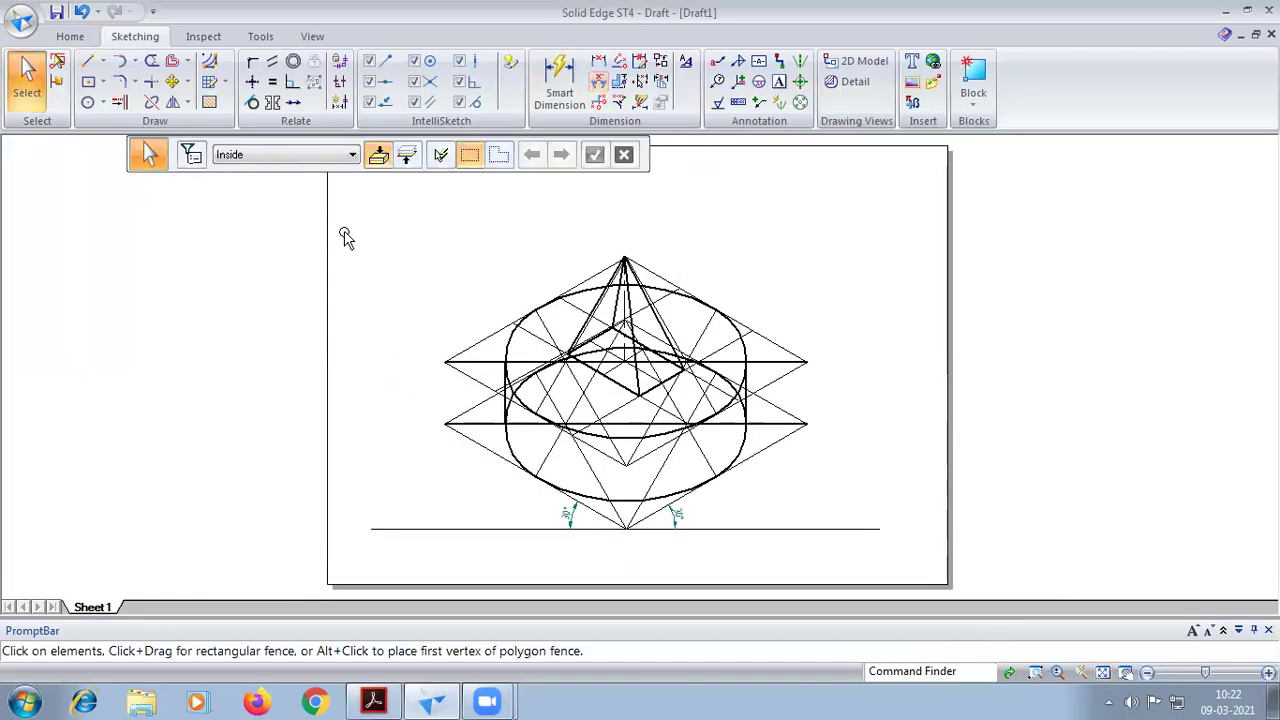
{"action": "left_click_drag", "start_coordinate": [368, 220], "coordinate": [842, 558]}
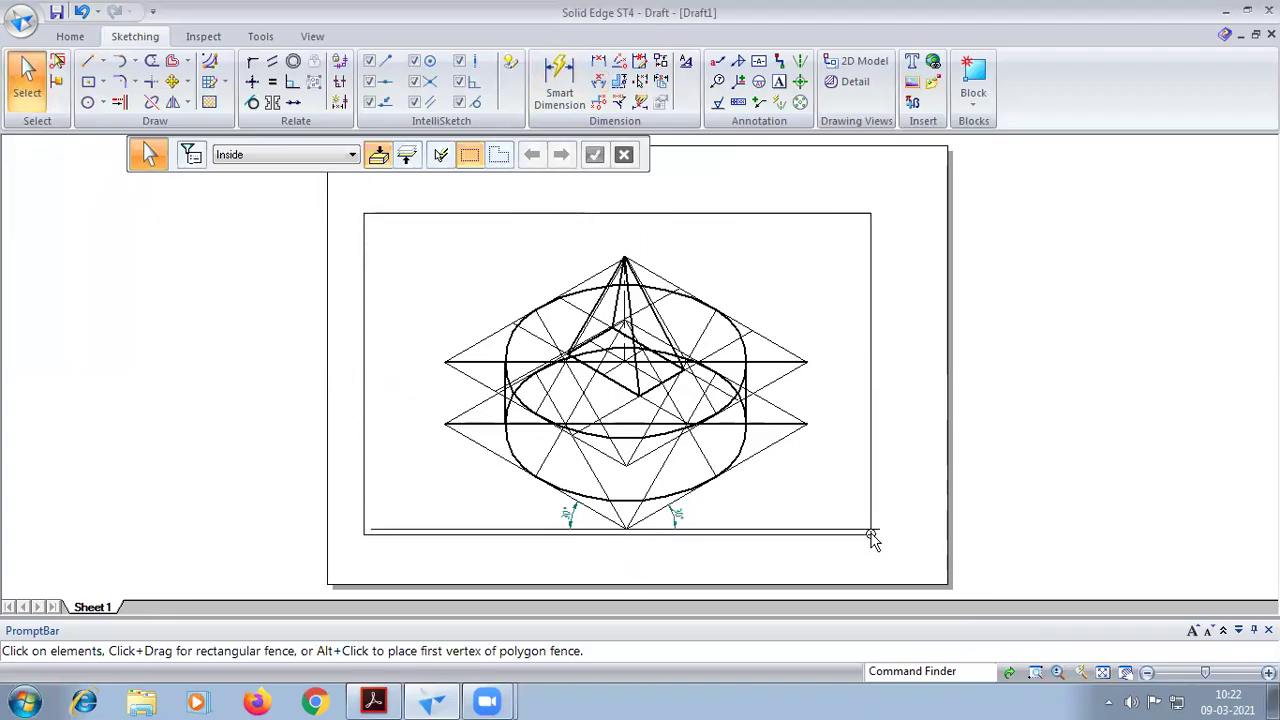
{"action": "left_click", "coordinate": [187, 103]}
{"action": "left_click", "coordinate": [200, 145]}
{"action": "left_click", "coordinate": [370, 153]}
{"action": "type", "text": "0.81"}
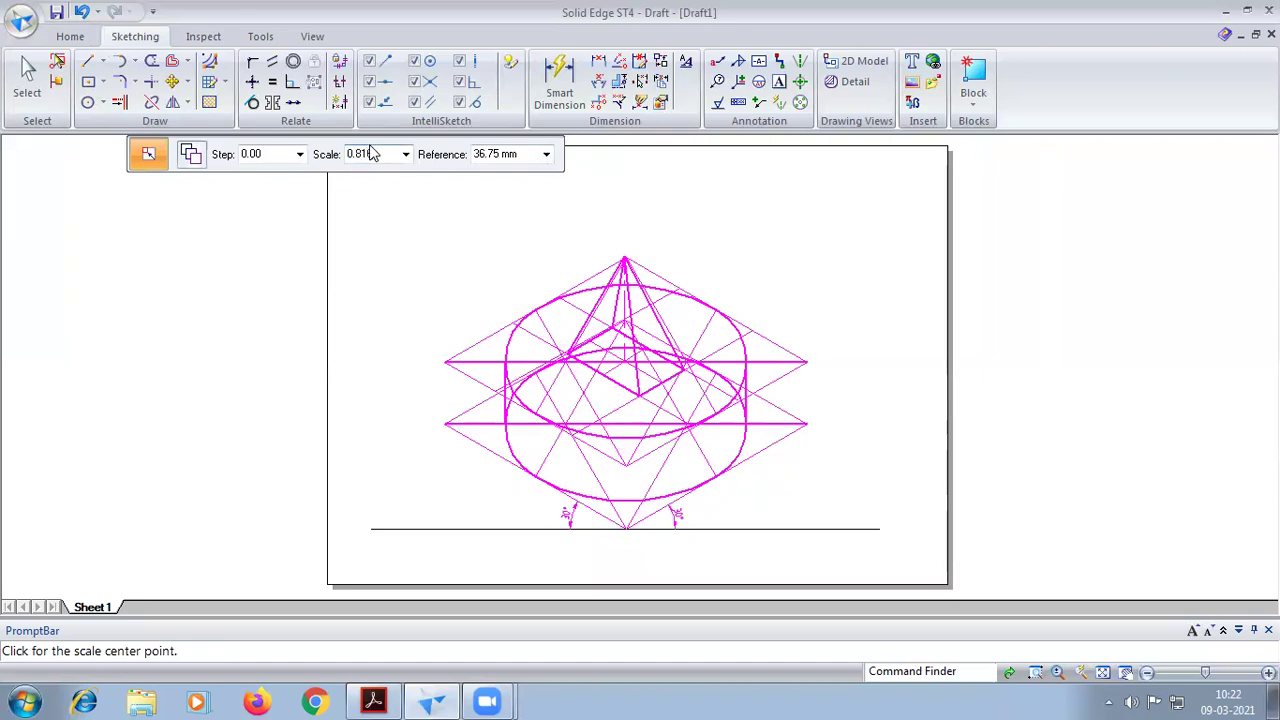
{"action": "key", "text": "Tab"}
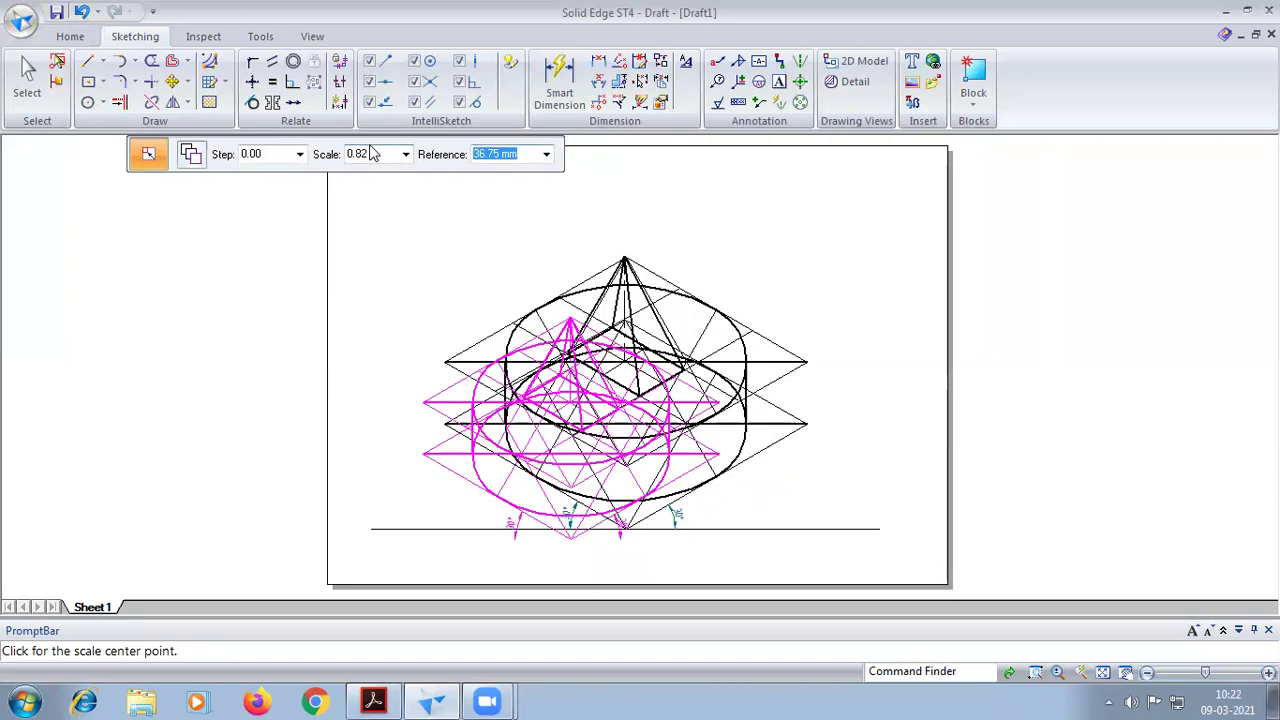
{"action": "left_click", "coordinate": [609, 535]}
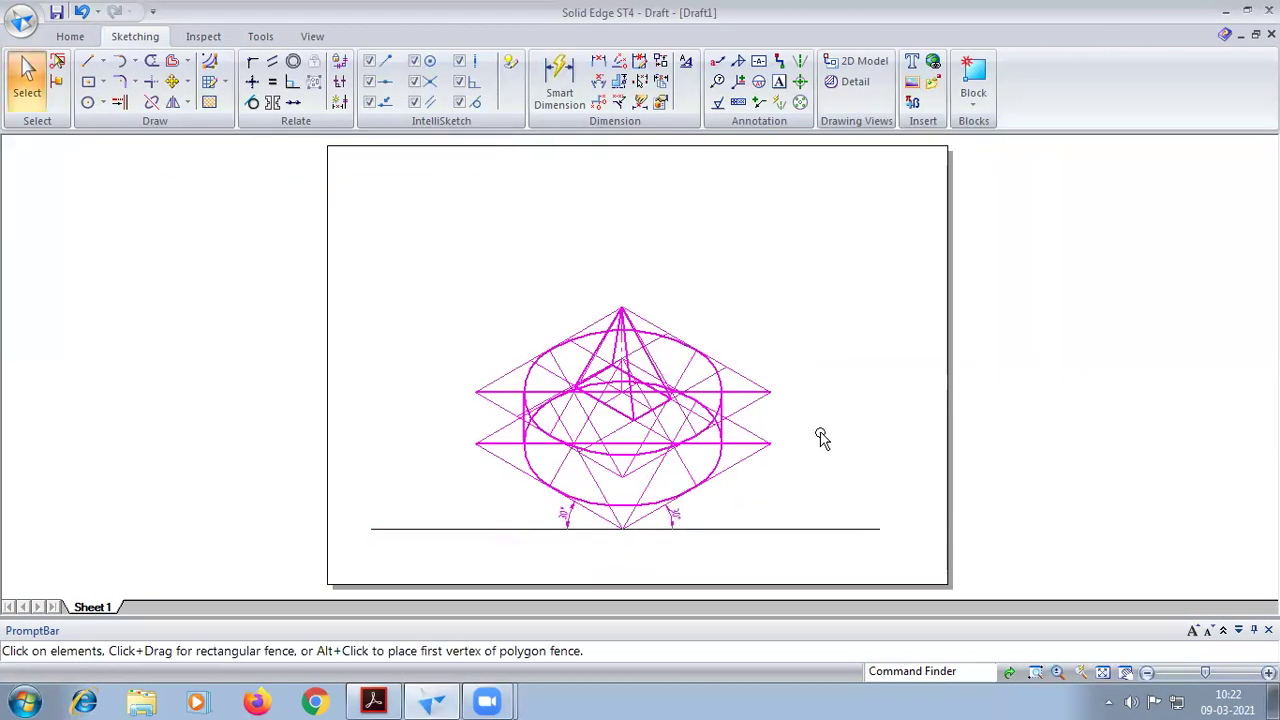